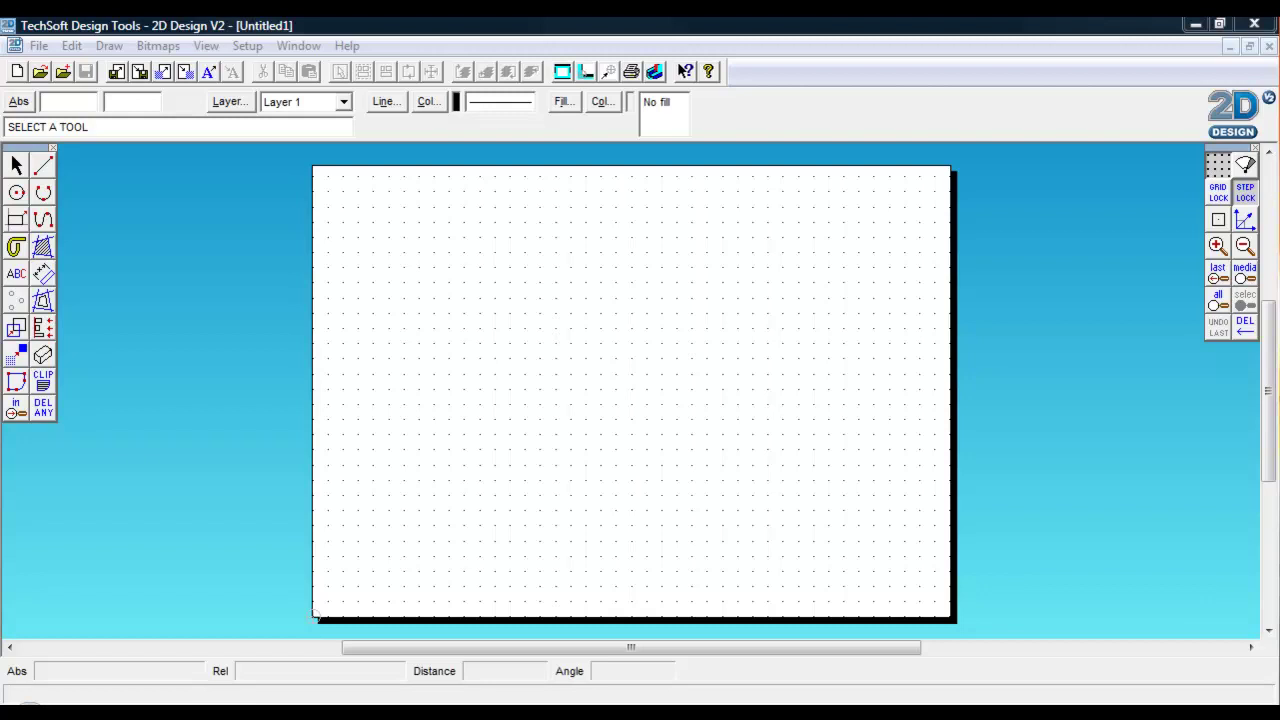
Set the grid spacing to 5 mm and turn on grid lock for drawing rectangles.
right_click(1205, 175)
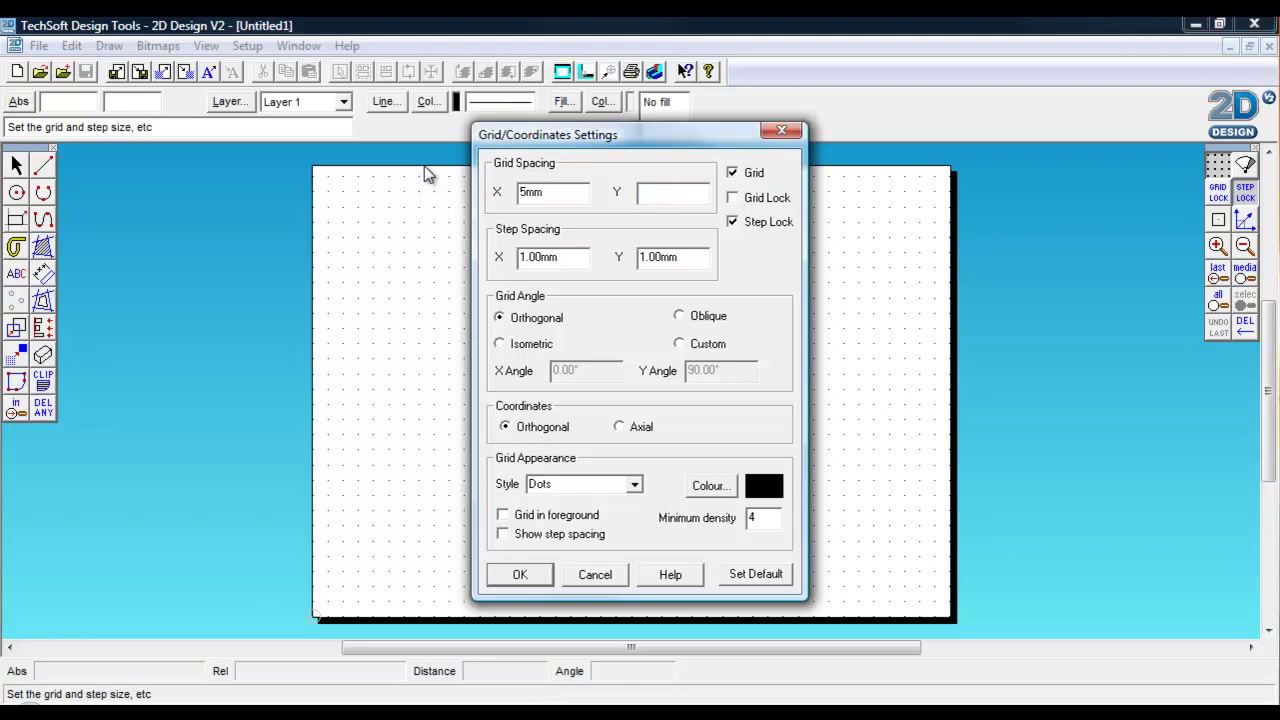
key("Return")
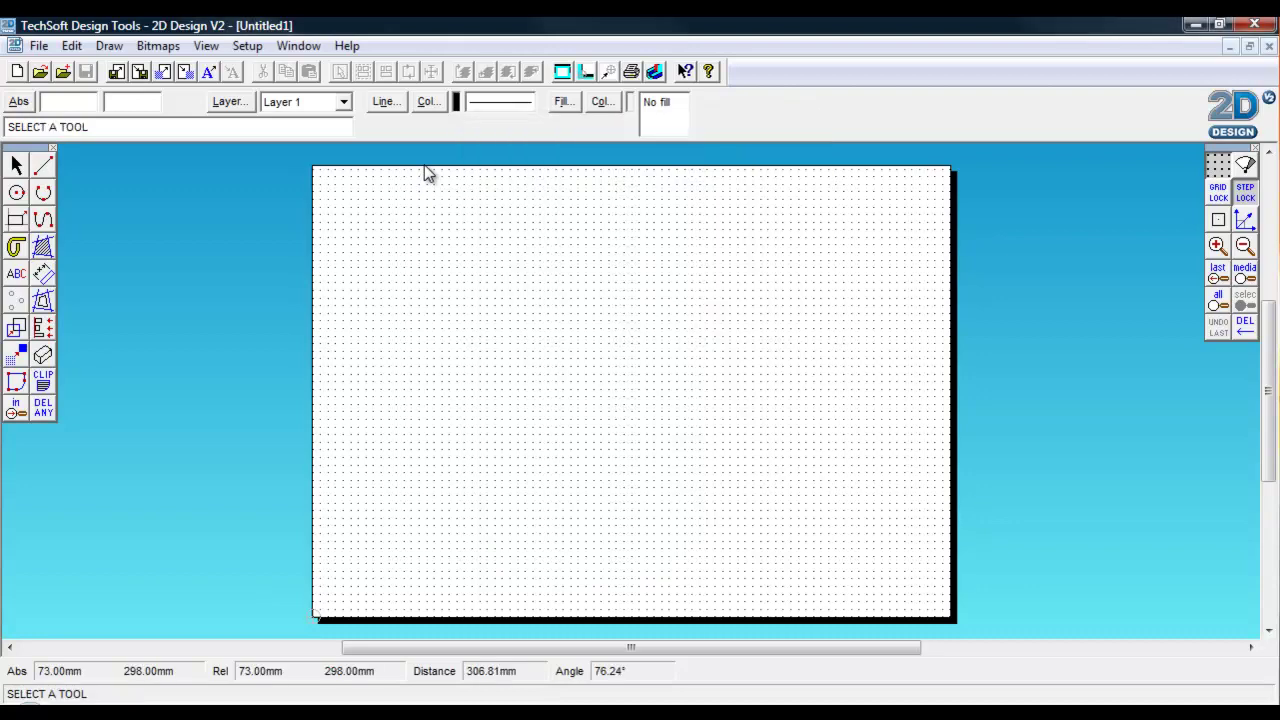
left_click(1217, 247)
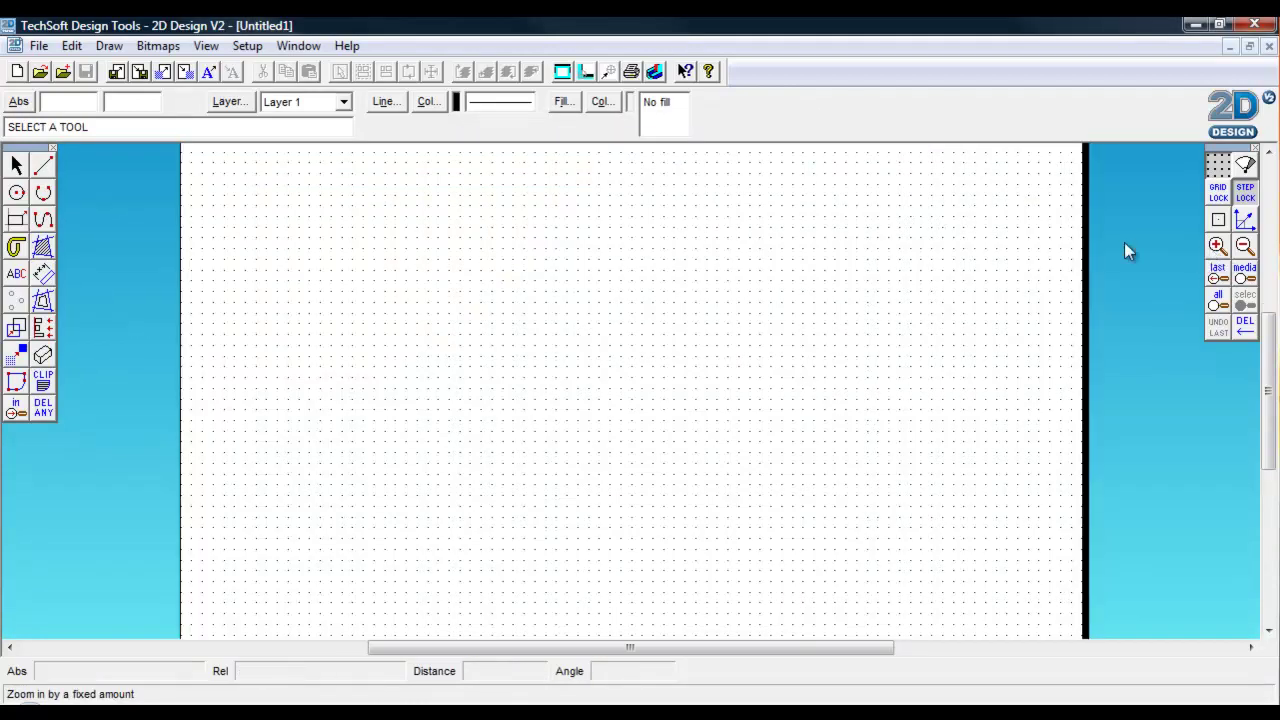
left_click(16, 220)
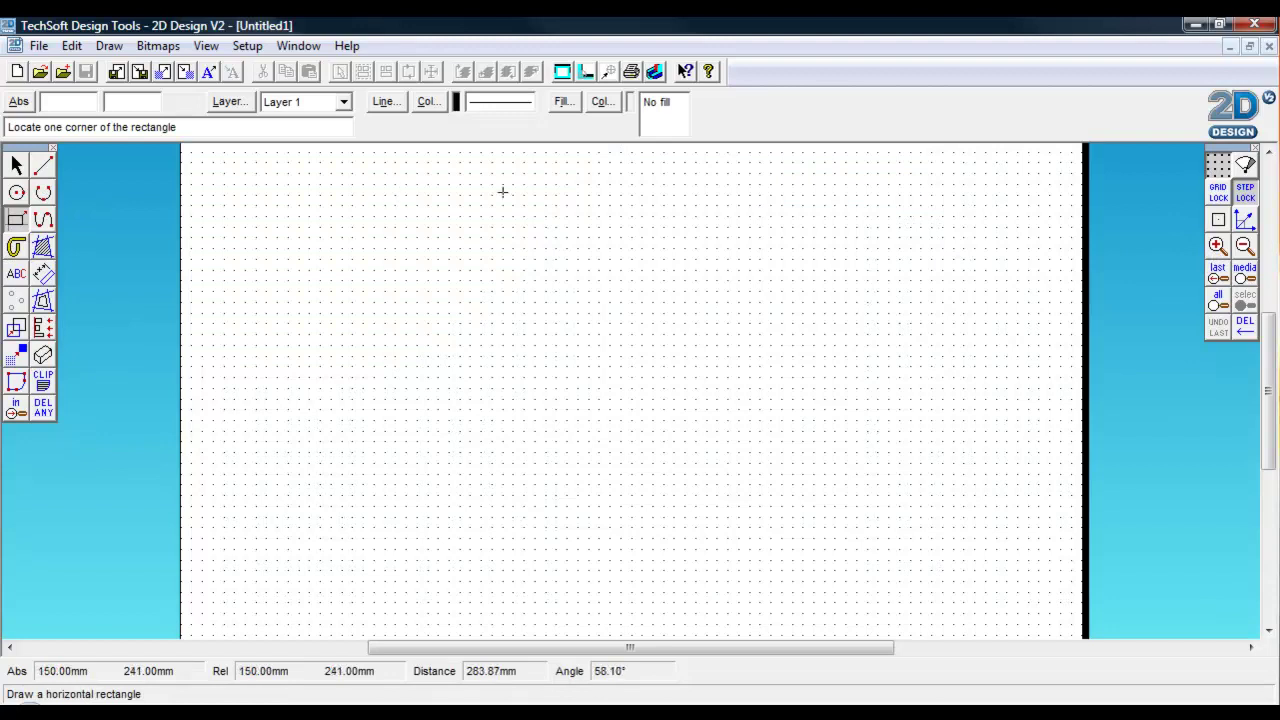
left_click(1217, 192)
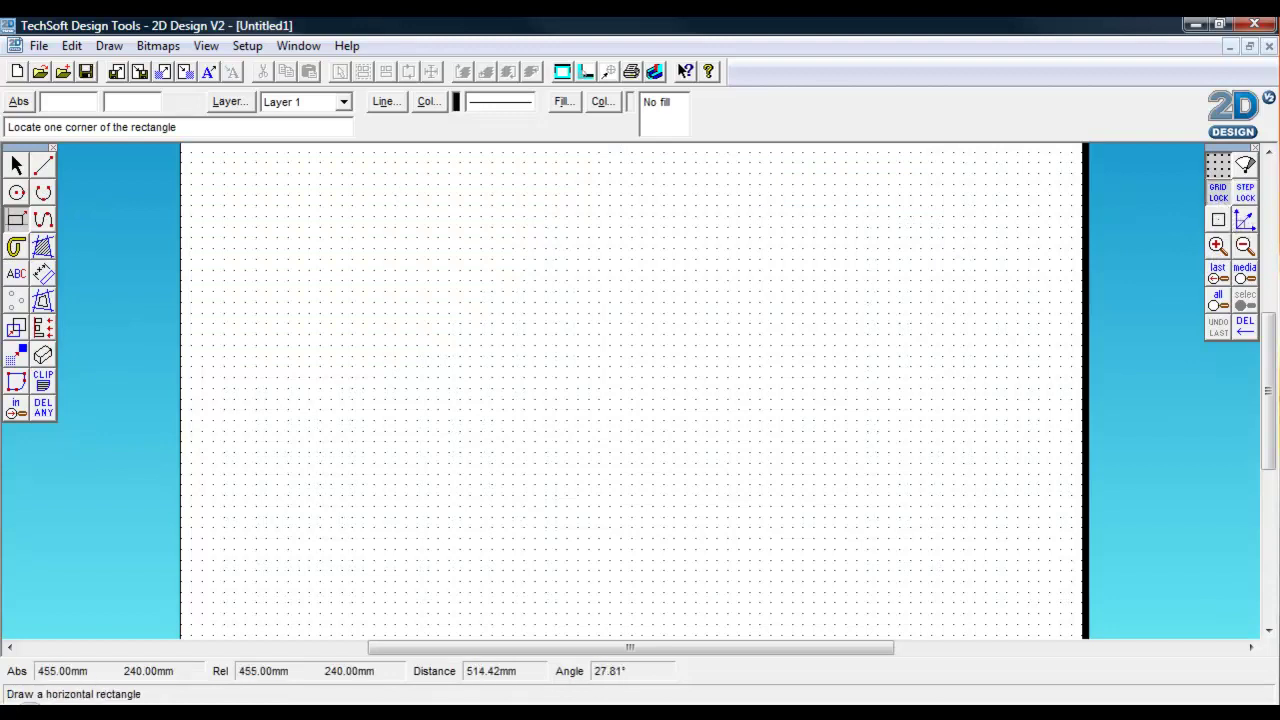
Draw two vertical rectangles side by side, each 5 mm wide and 165 mm tall, with a 5 mm gap between them.
left_click(352, 195)
left_click(363, 549)
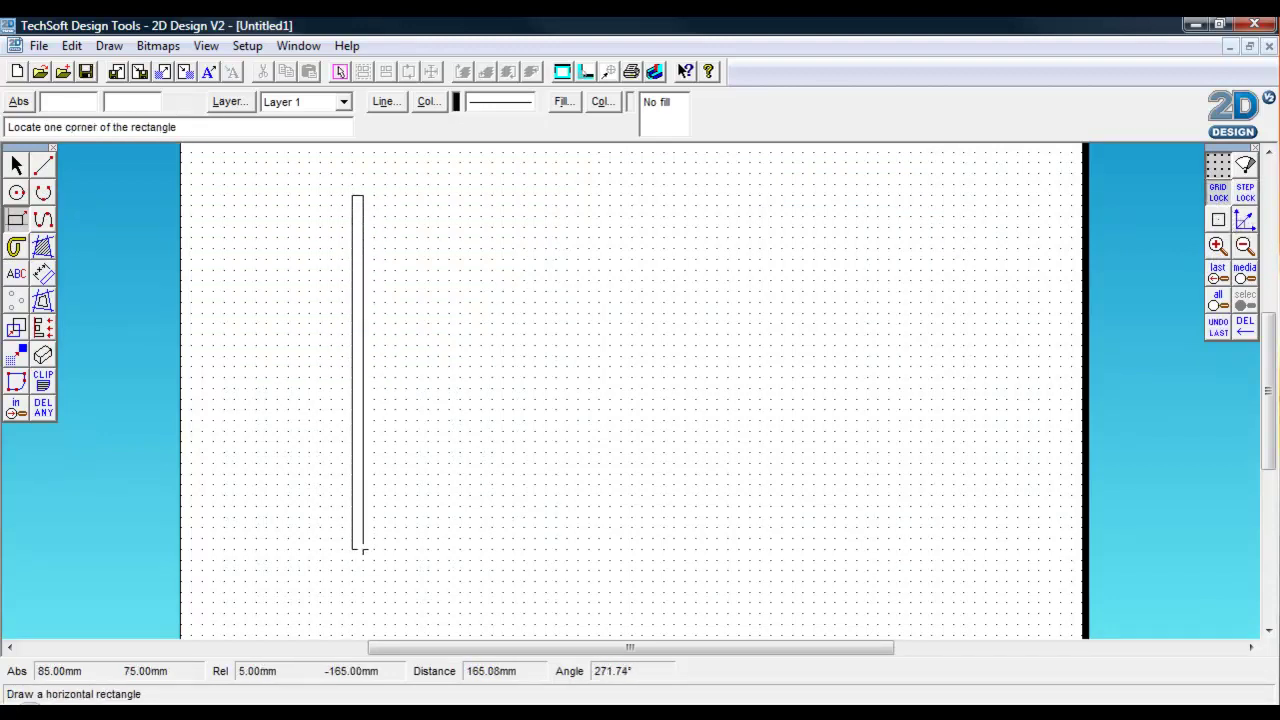
left_click(374, 195)
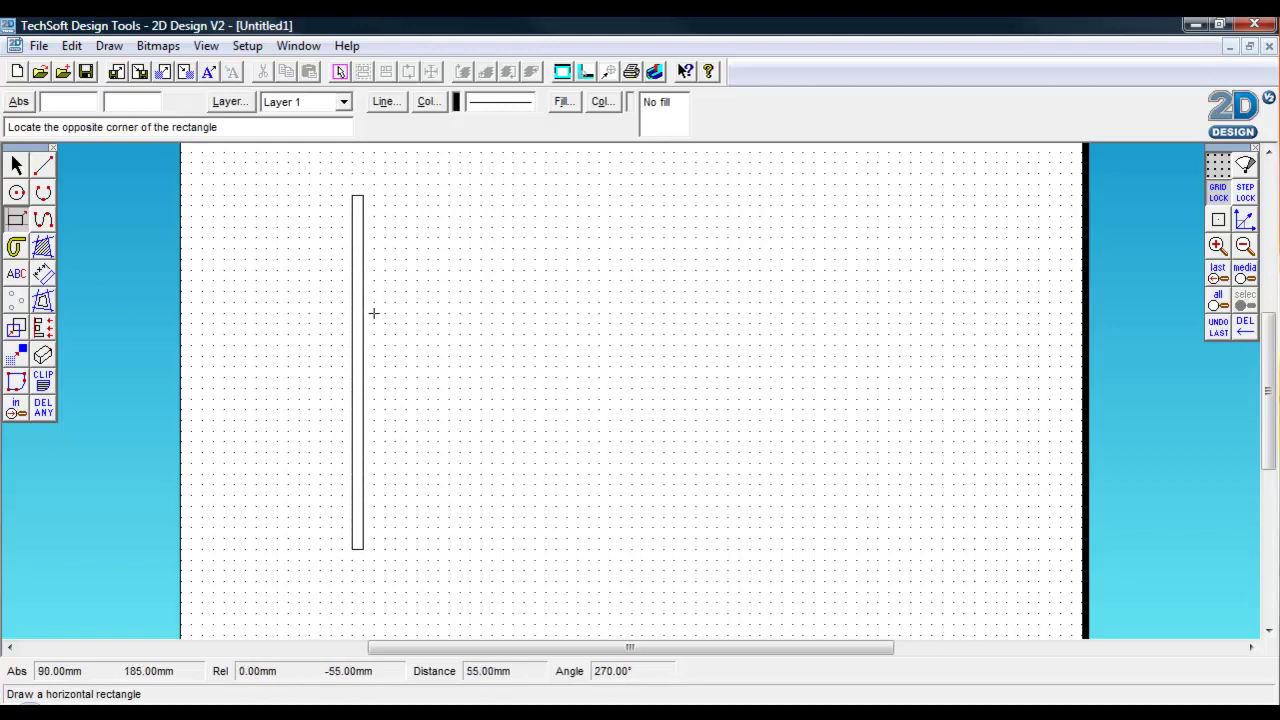
left_click(385, 549)
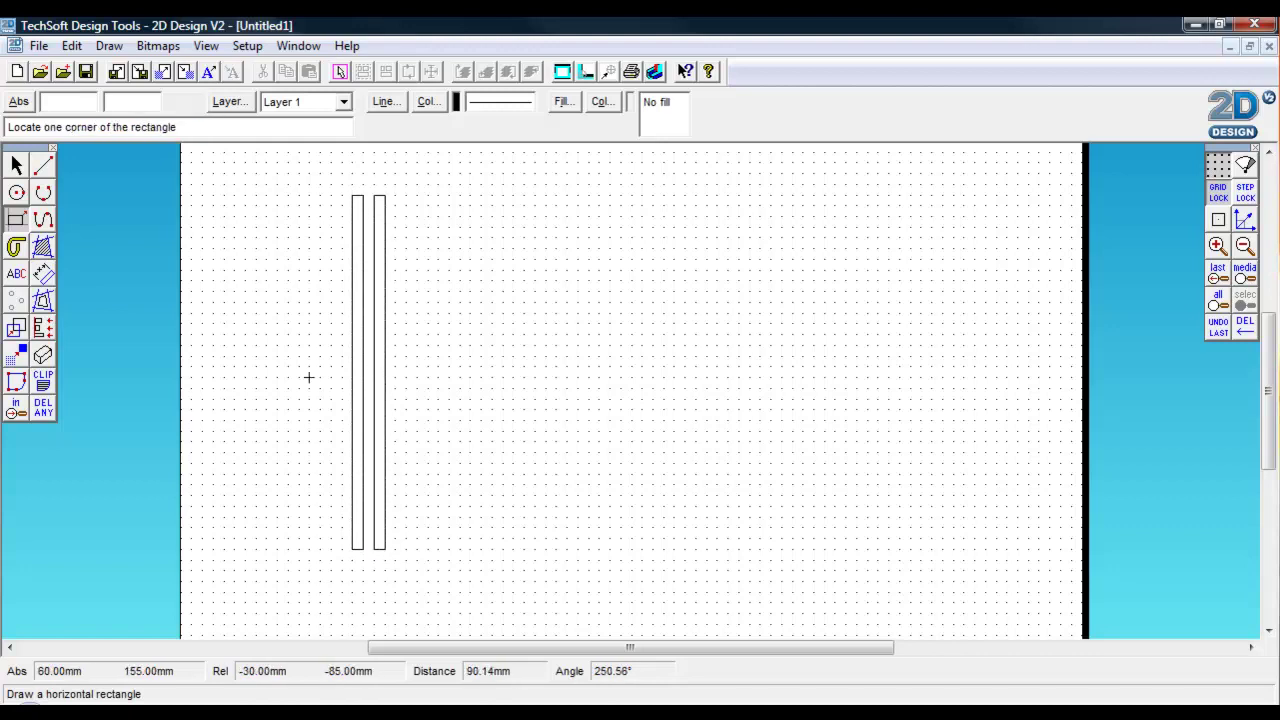
Draw two horizontal rectangles, each 180 mm long and 5 mm high with a 5 mm gap, crossing the vertical pair.
left_click(224, 323)
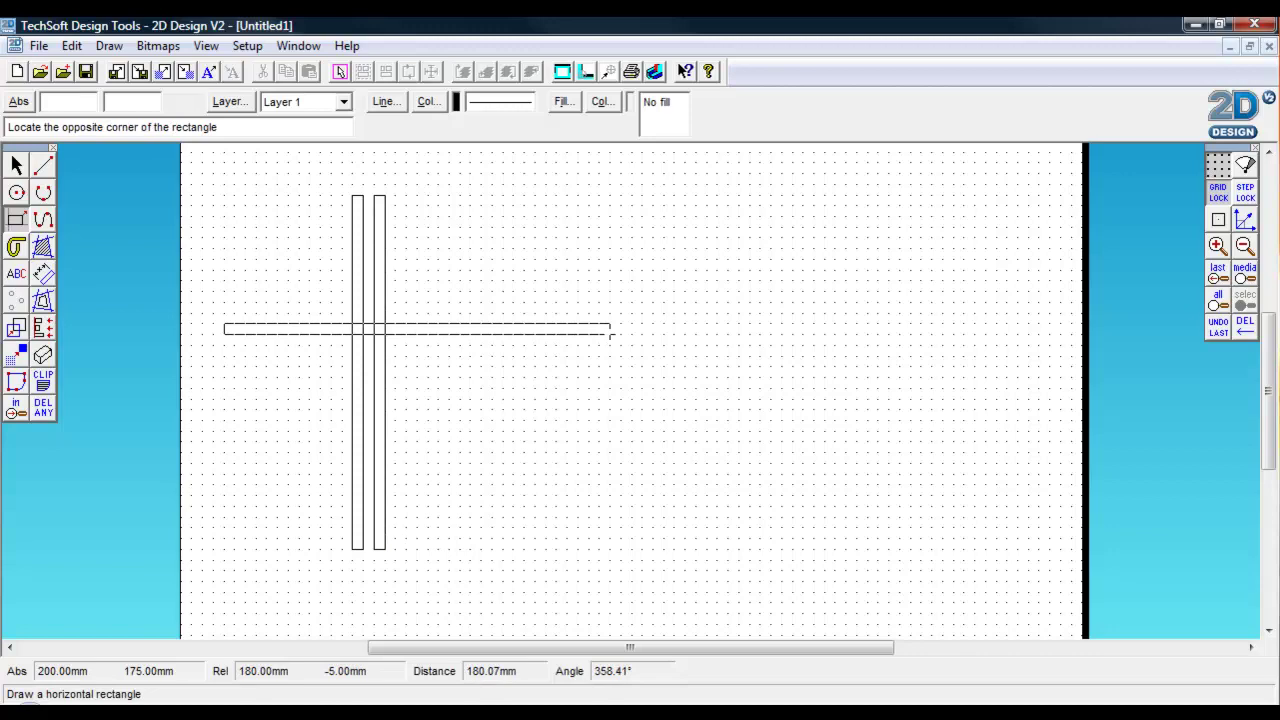
left_click(610, 334)
left_click(224, 345)
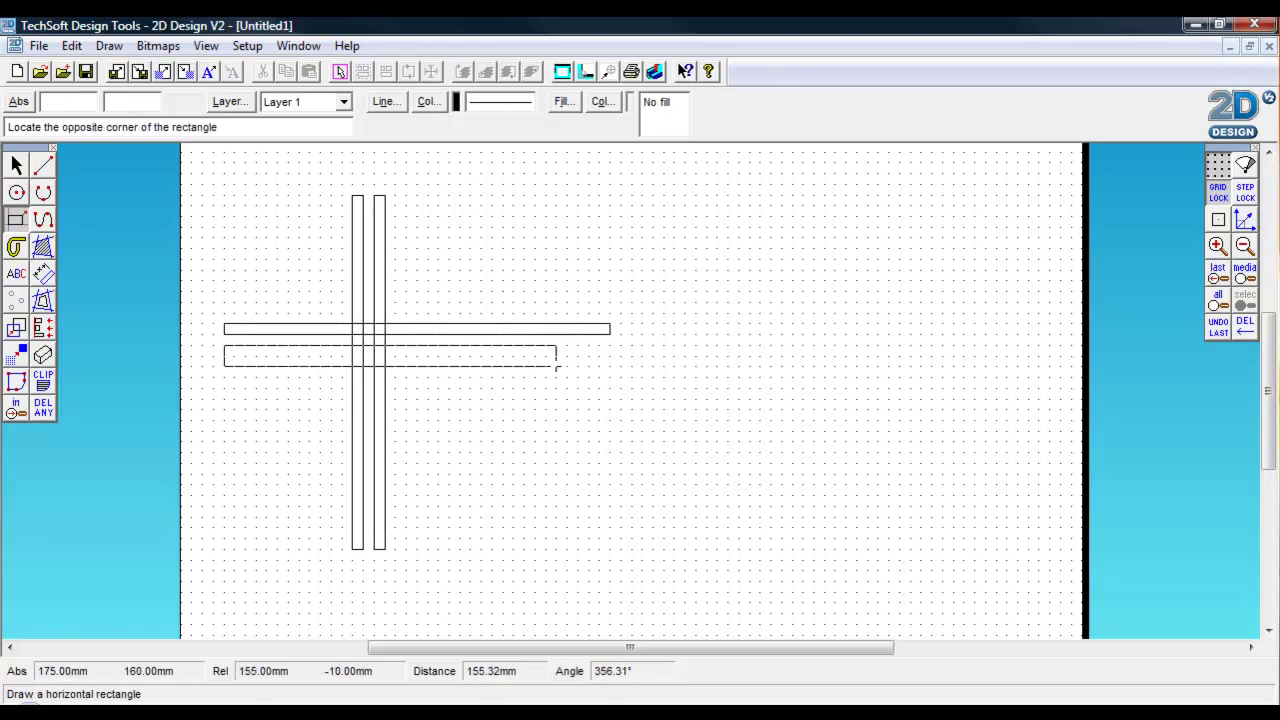
left_click(610, 356)
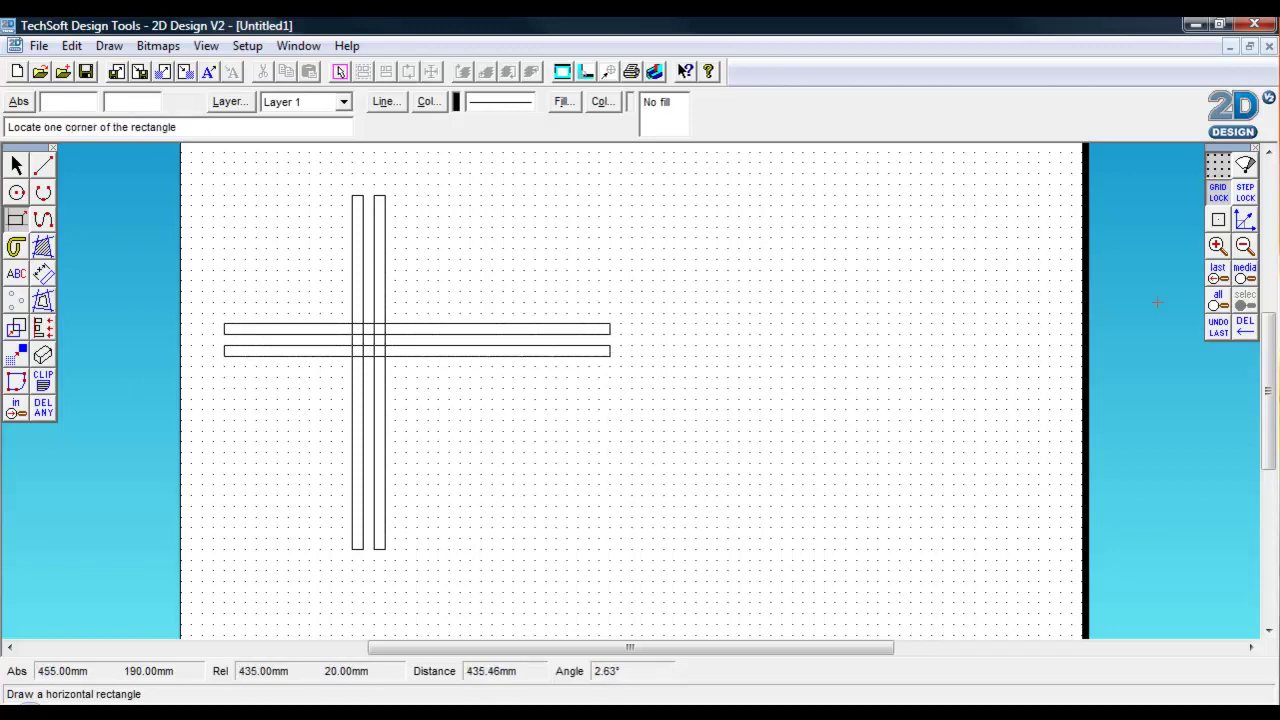
Delete the line segments inside the crossing of the four rectangles, keeping only its outer square.
left_click(1218, 248)
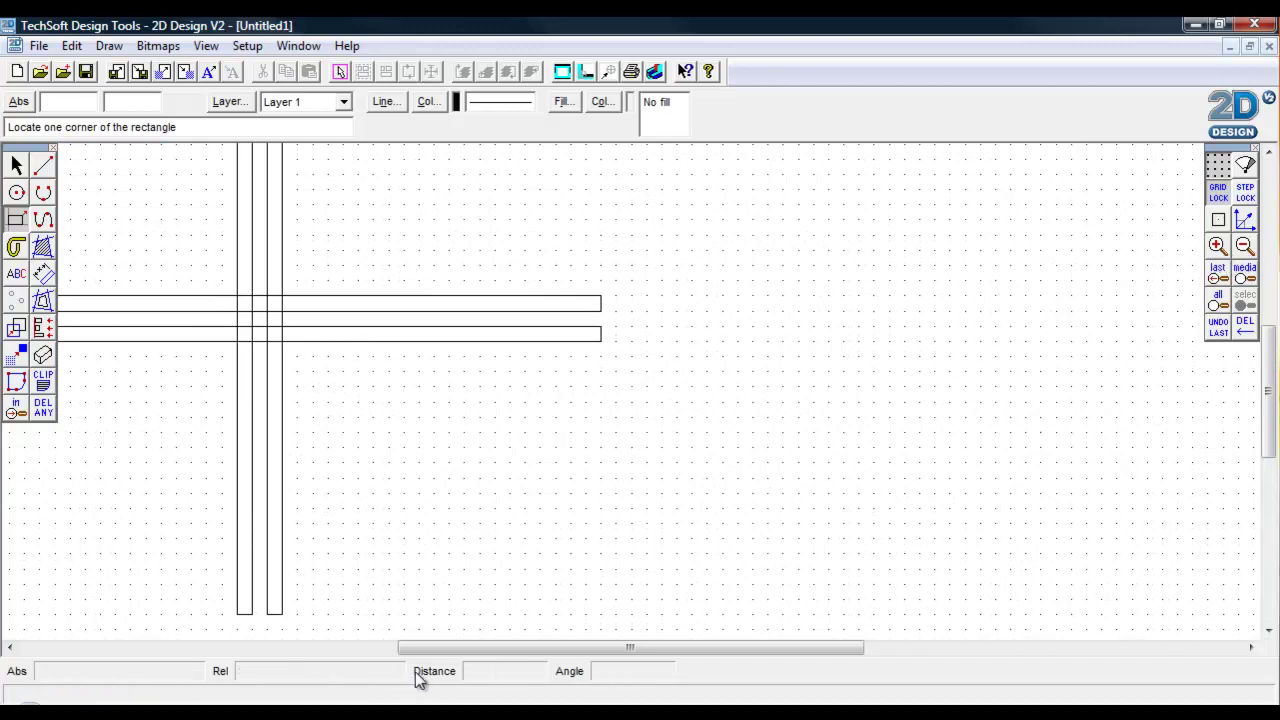
left_click_drag(460, 648, 420, 648)
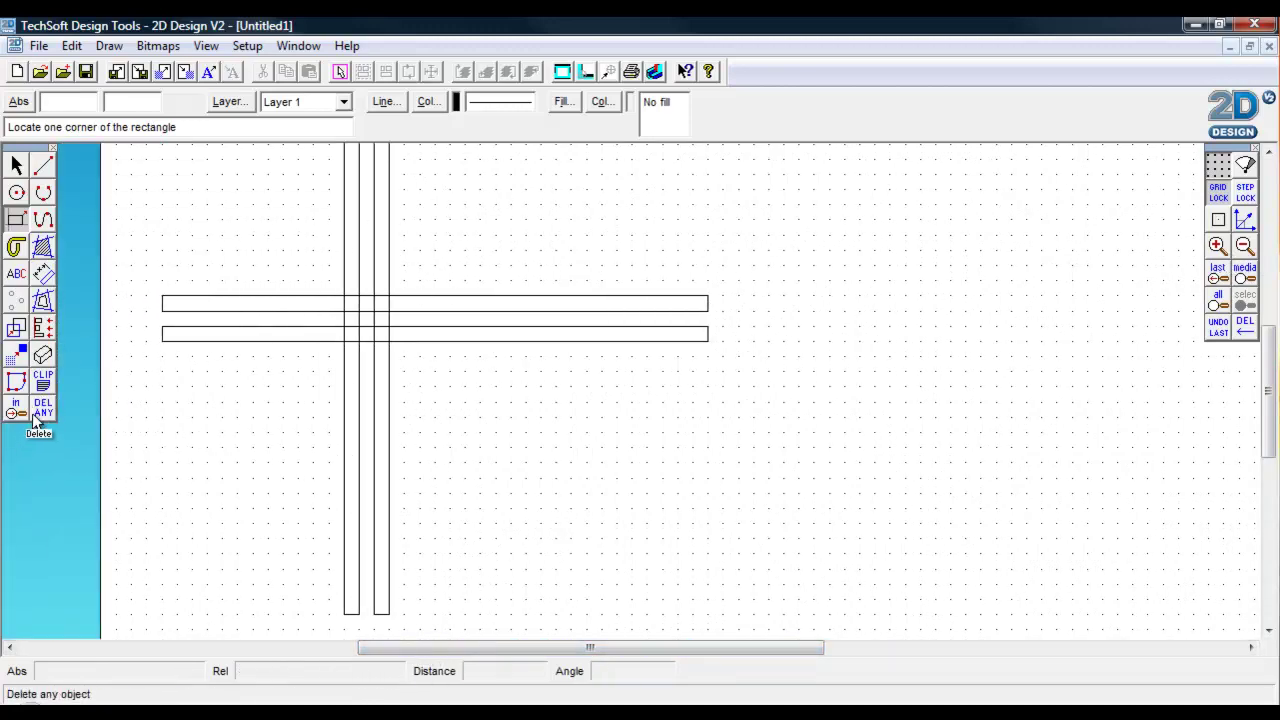
left_click_drag(43, 407, 95, 416)
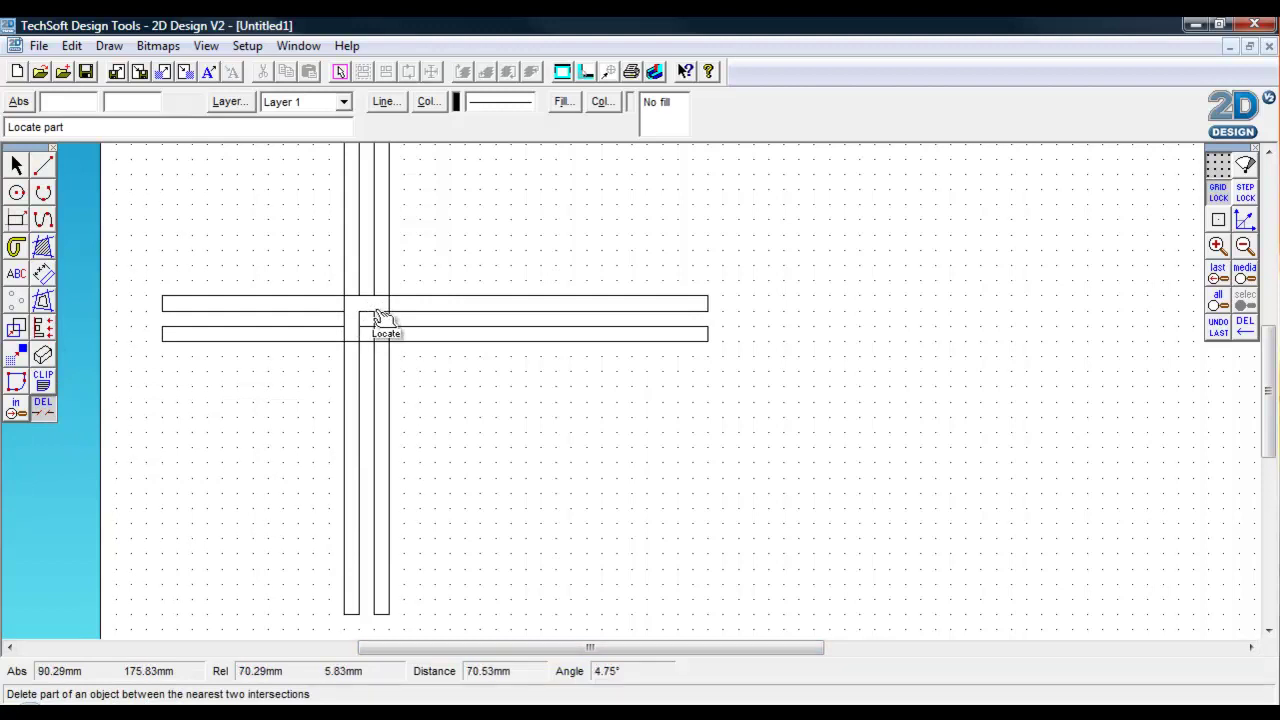
left_click(372, 333)
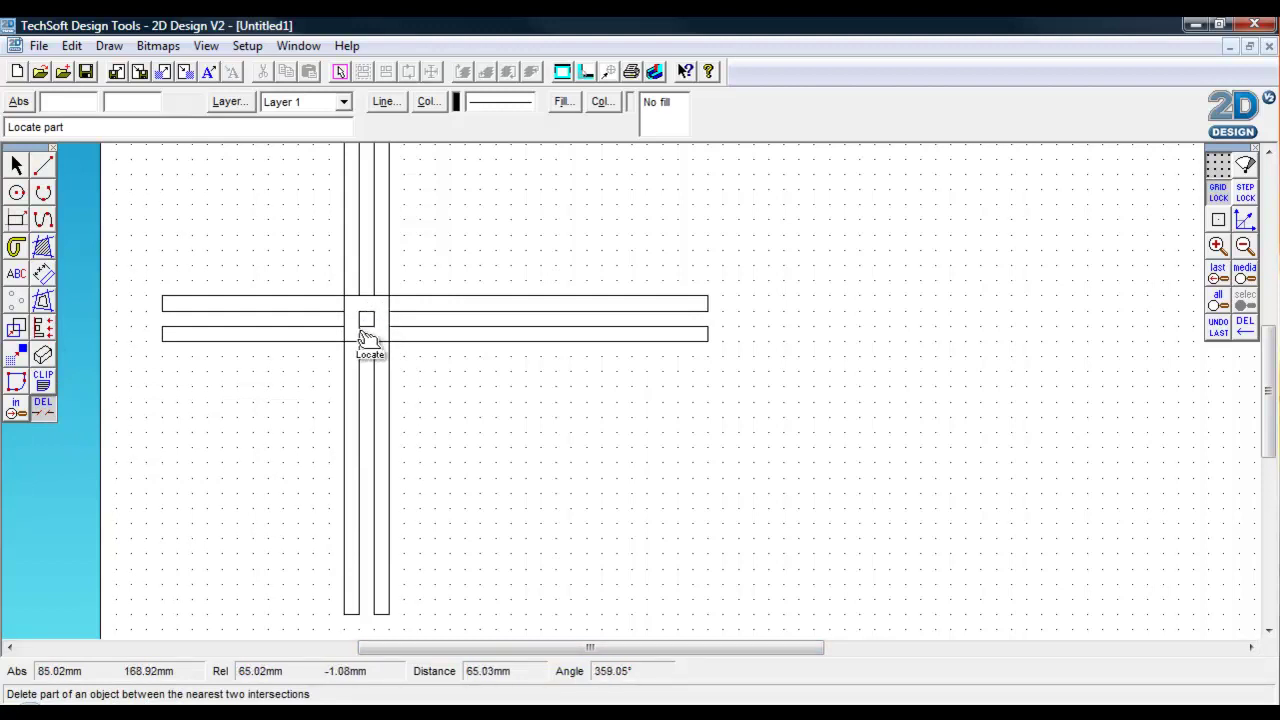
left_click(362, 331)
left_click(369, 326)
left_click(360, 320)
left_click(369, 311)
left_click(372, 315)
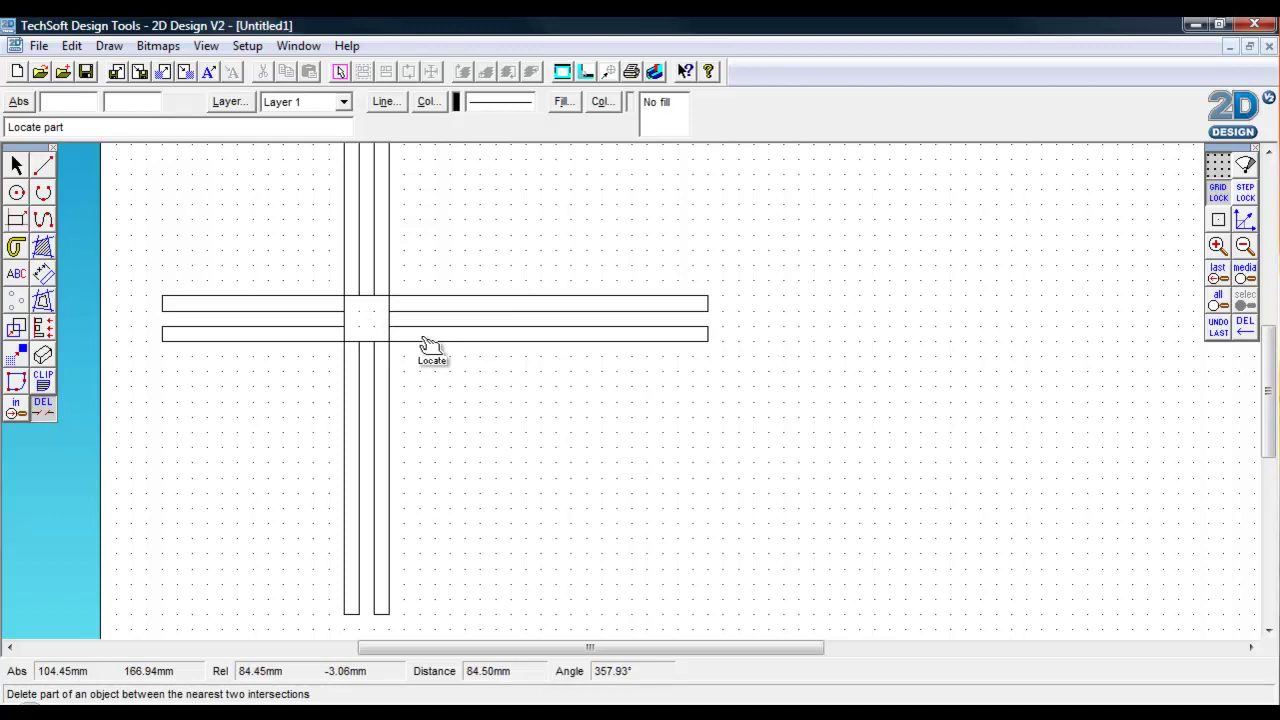
Set the grid spacing to 2.5 mm and draw a 15 mm radius circle centred on the crossing.
right_click(1216, 172)
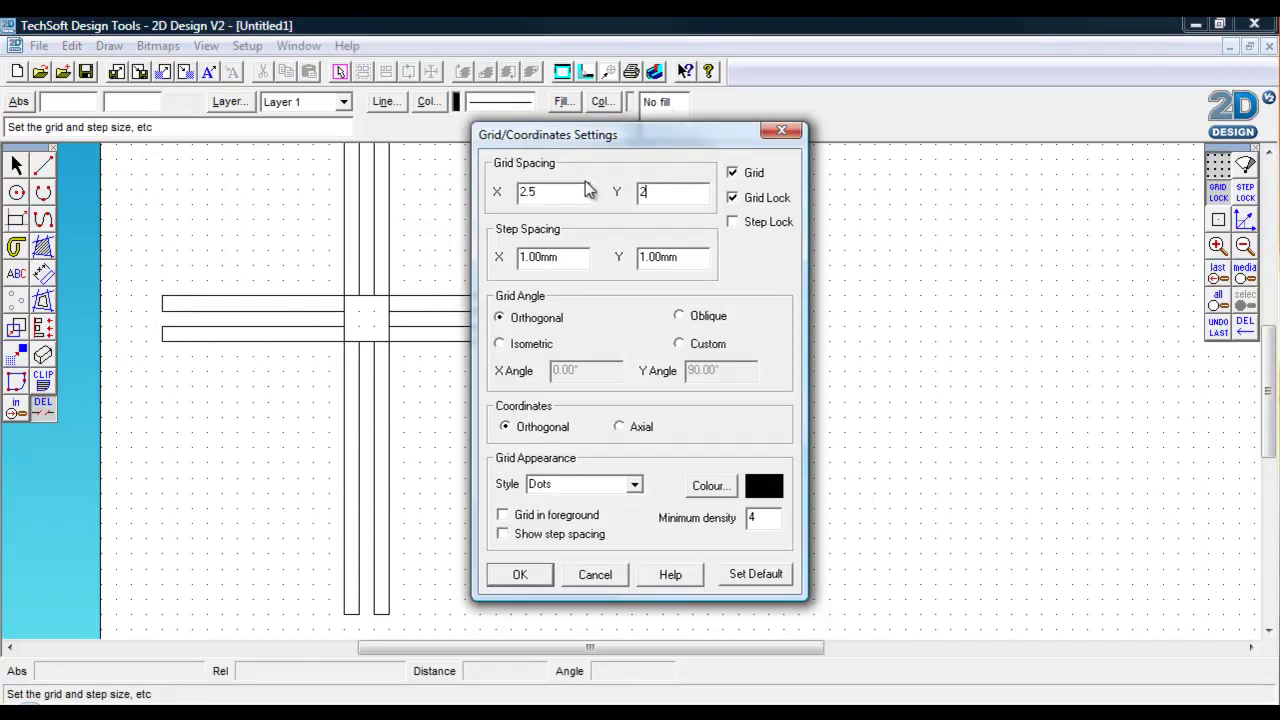
key("Return")
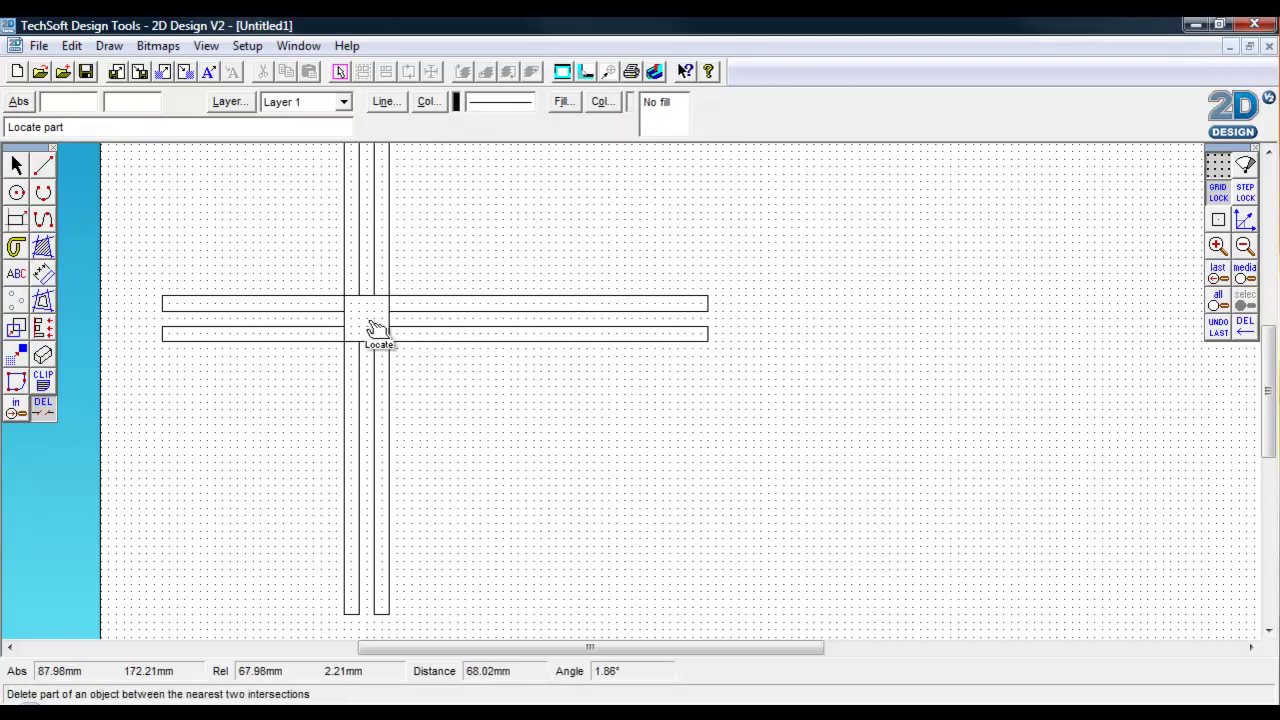
left_click(18, 195)
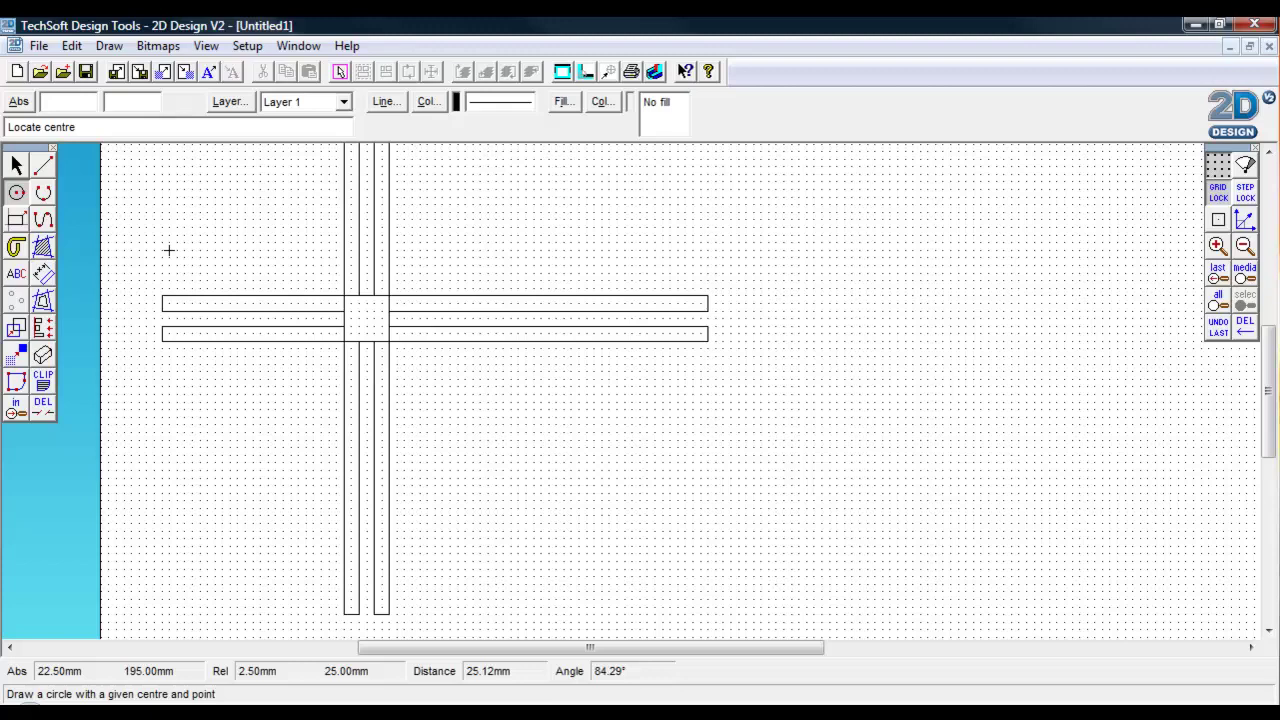
left_click(366, 318)
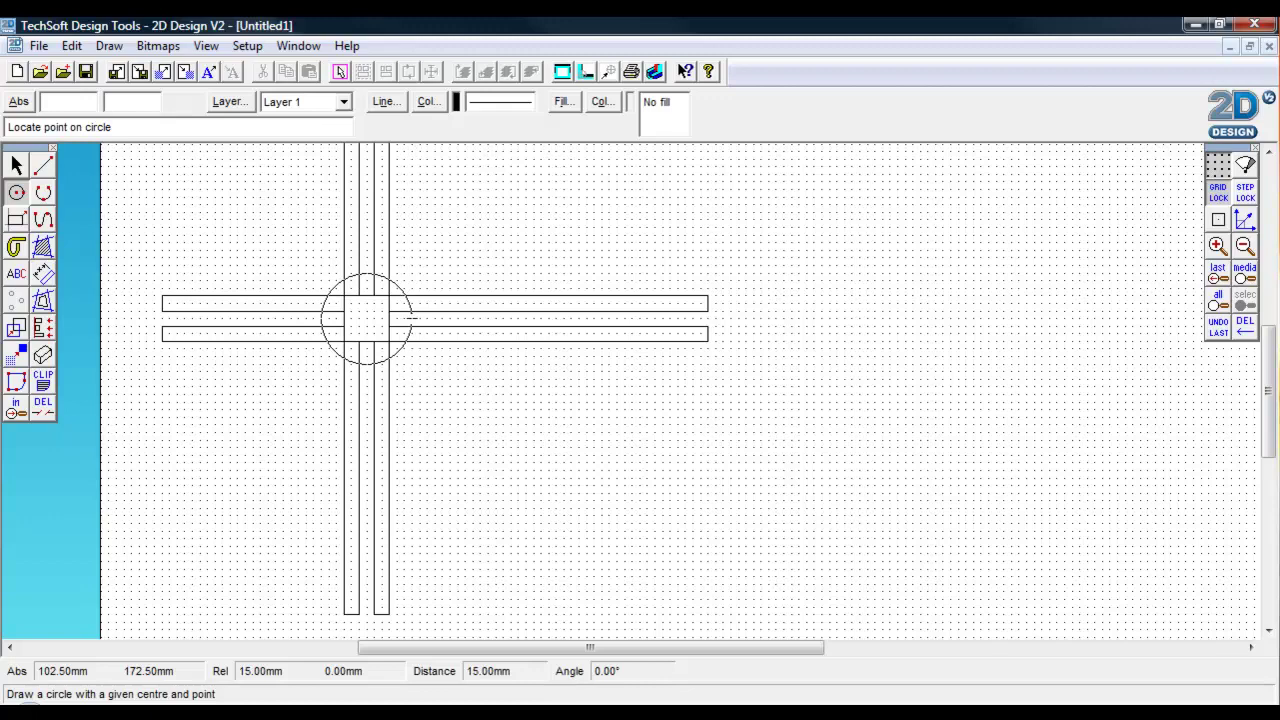
left_click(411, 318)
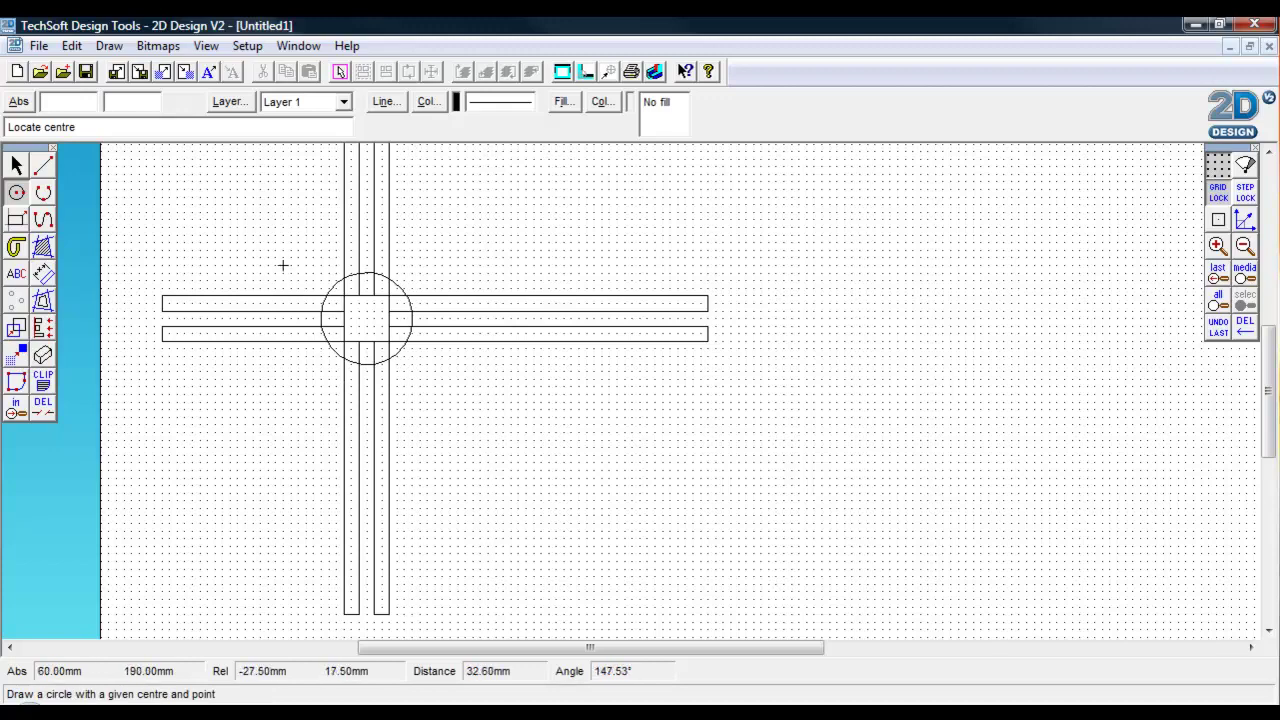
Delete the line segments inside the circle and the arcs that close off the ends of the bars.
left_click(43, 408)
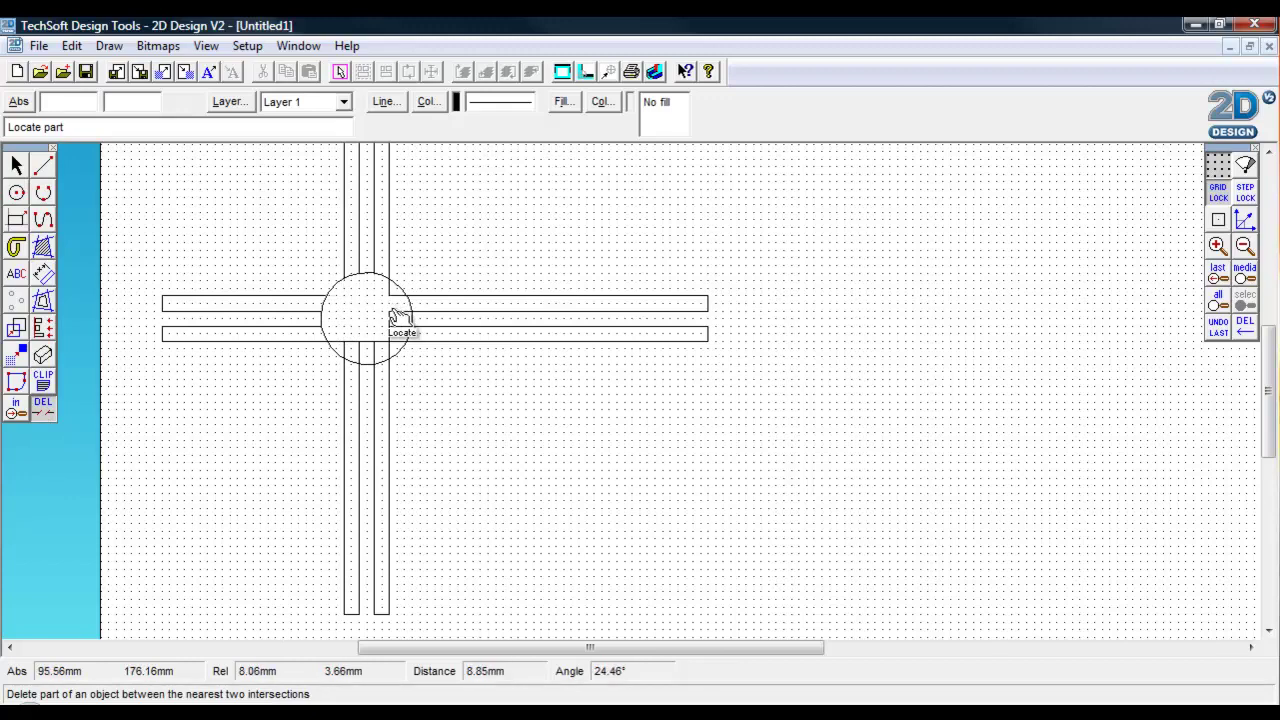
left_click(383, 362)
left_click(353, 362)
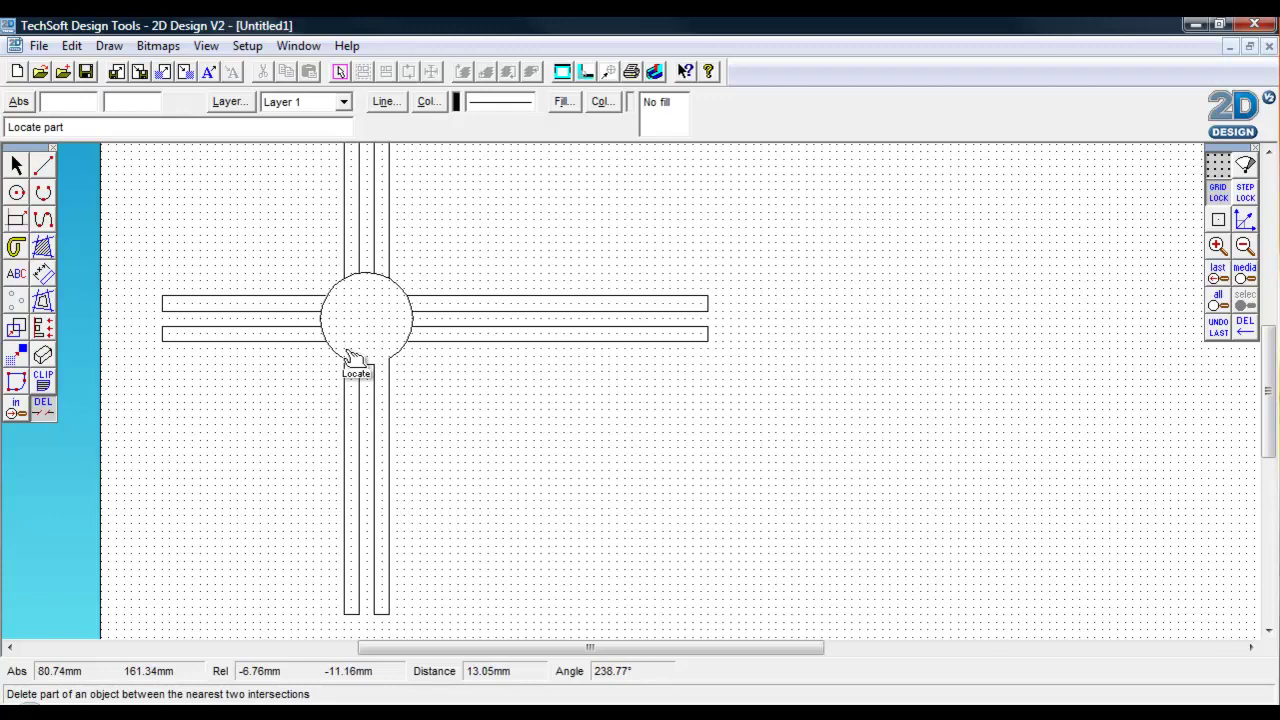
left_click(325, 333)
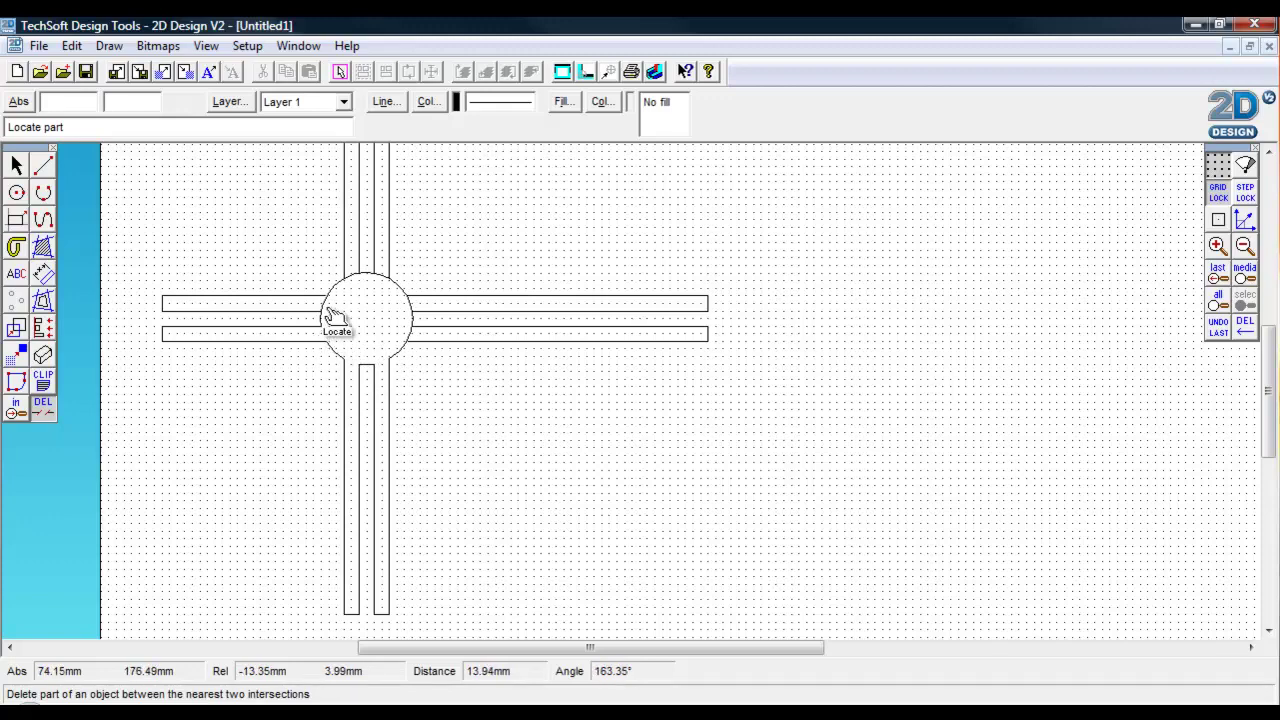
left_click(325, 305)
left_click(352, 277)
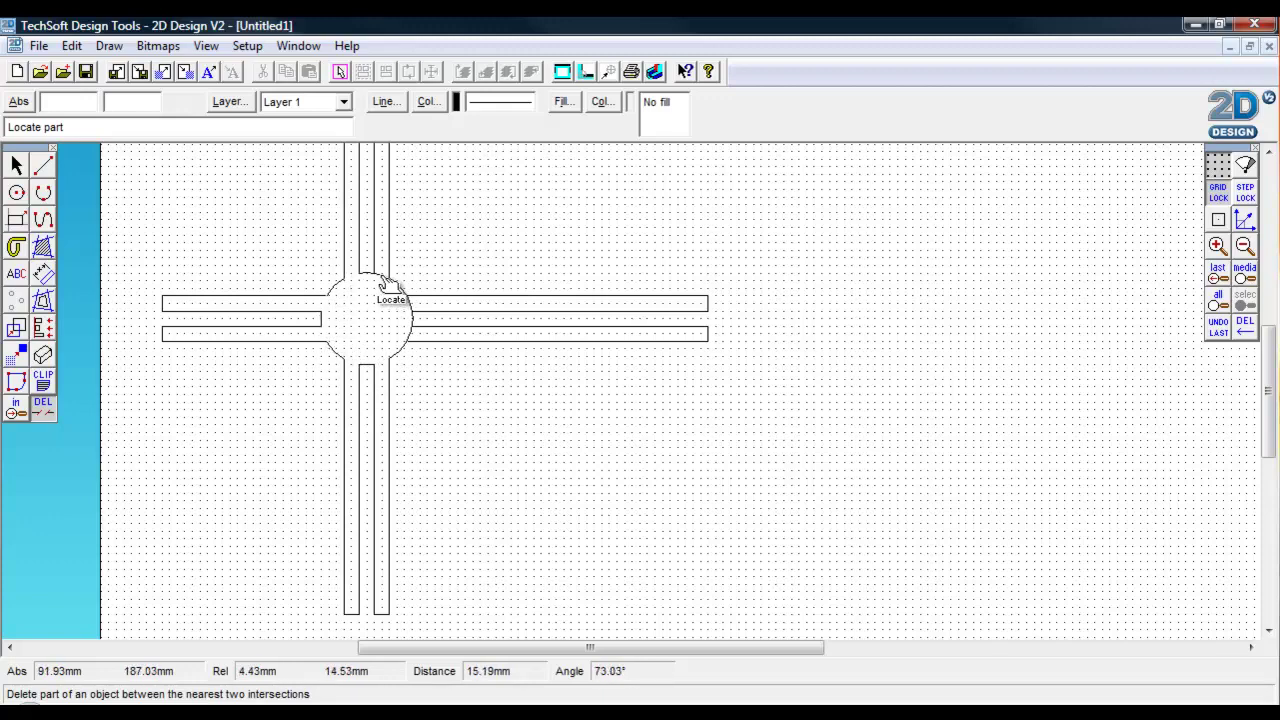
left_click(382, 277)
left_click(410, 303)
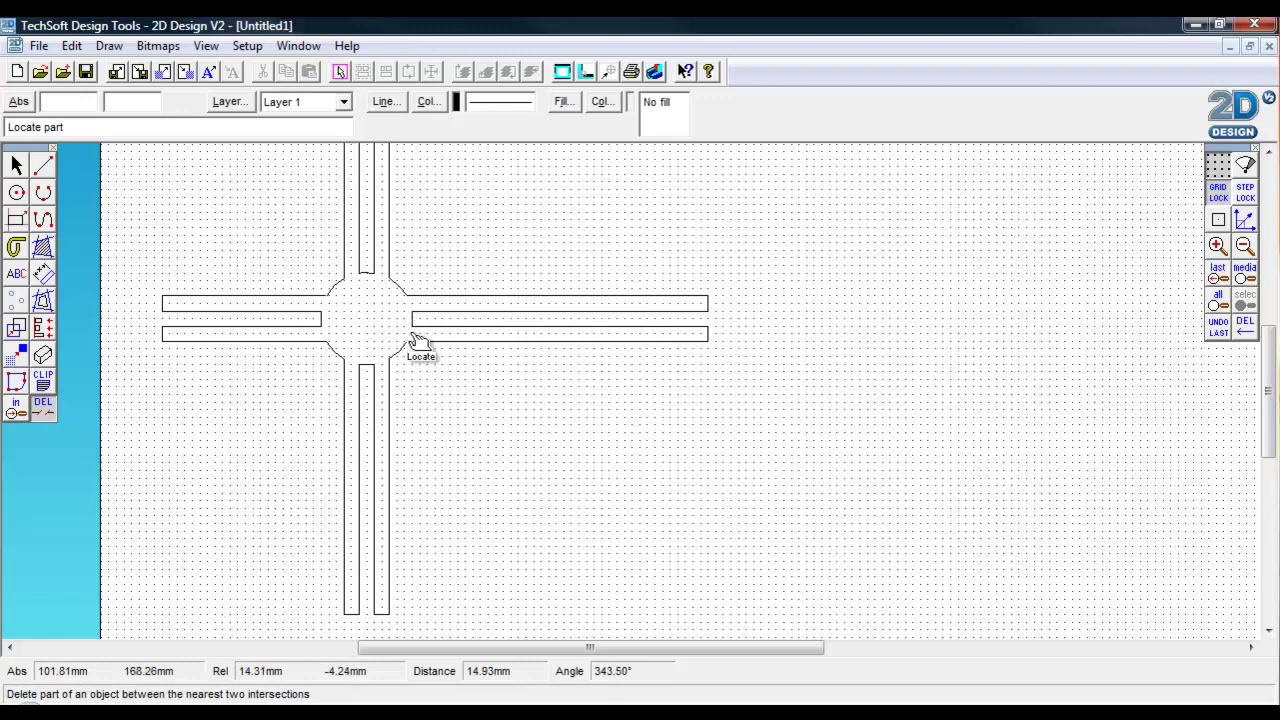
Draw a 40 mm radius circle on the same centre and trim away the left arm's lines outside it.
left_click(17, 193)
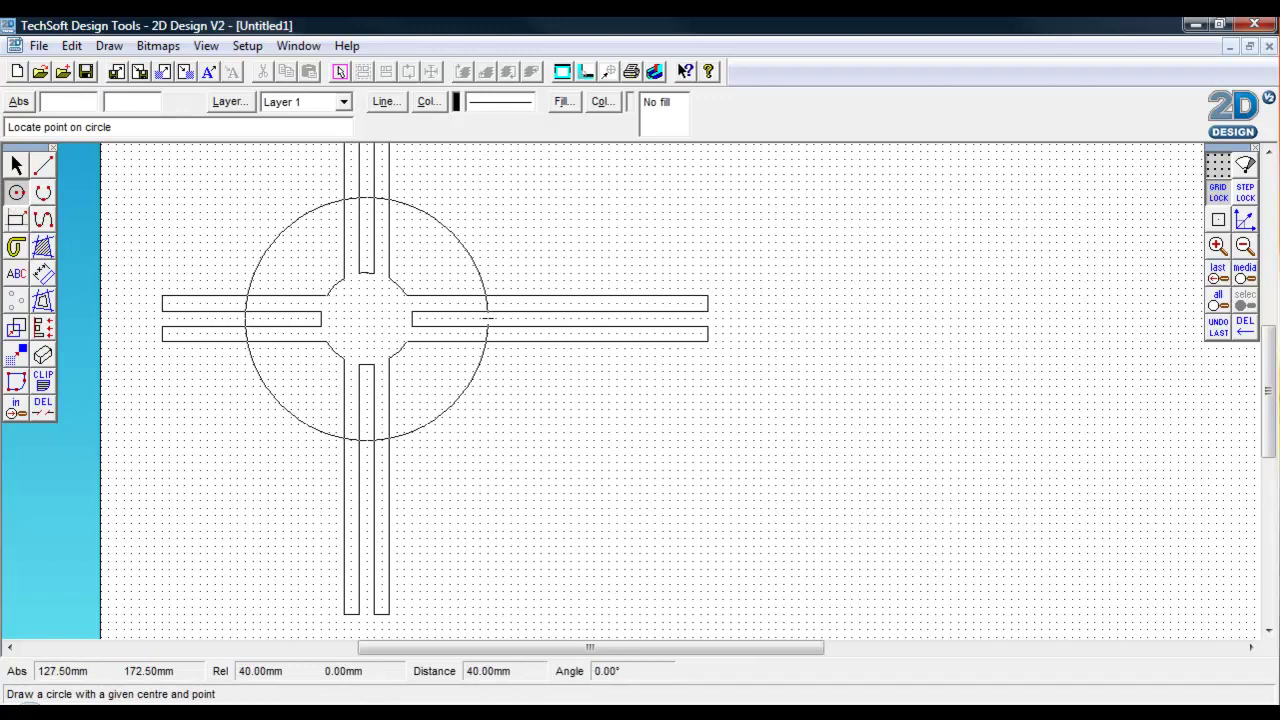
left_click(488, 318)
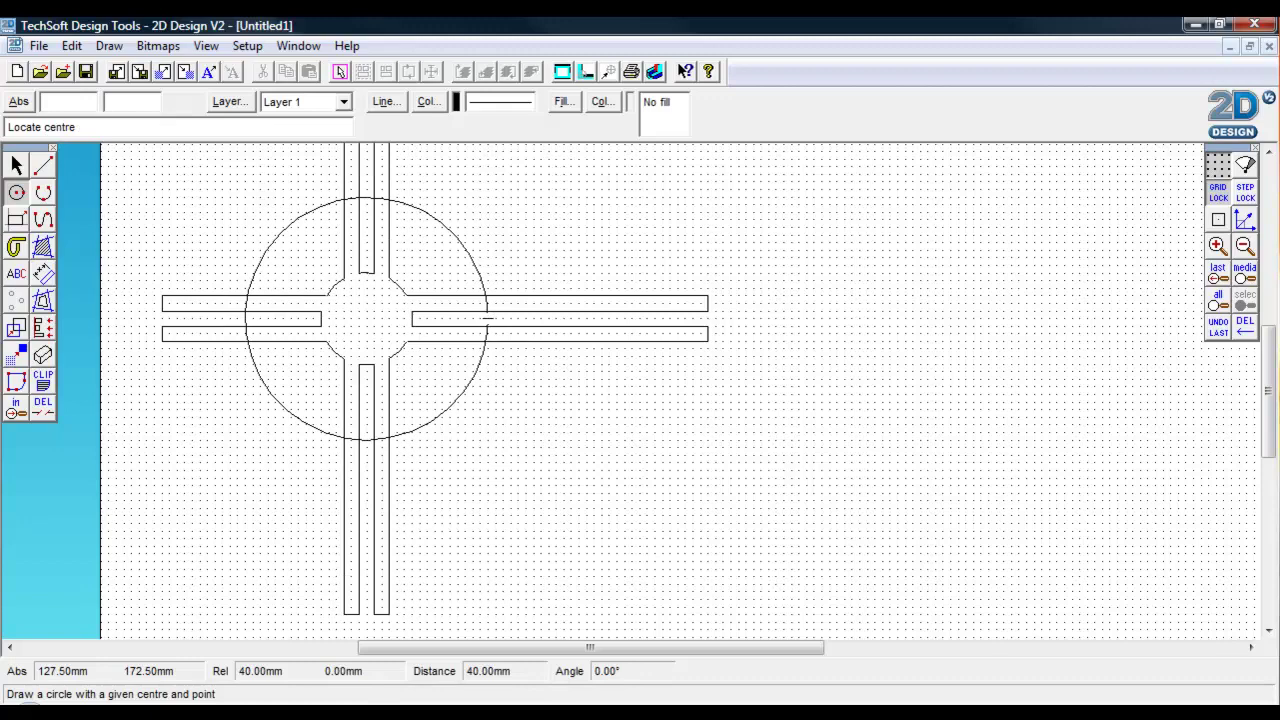
left_click(43, 408)
left_click(234, 342)
left_click(222, 331)
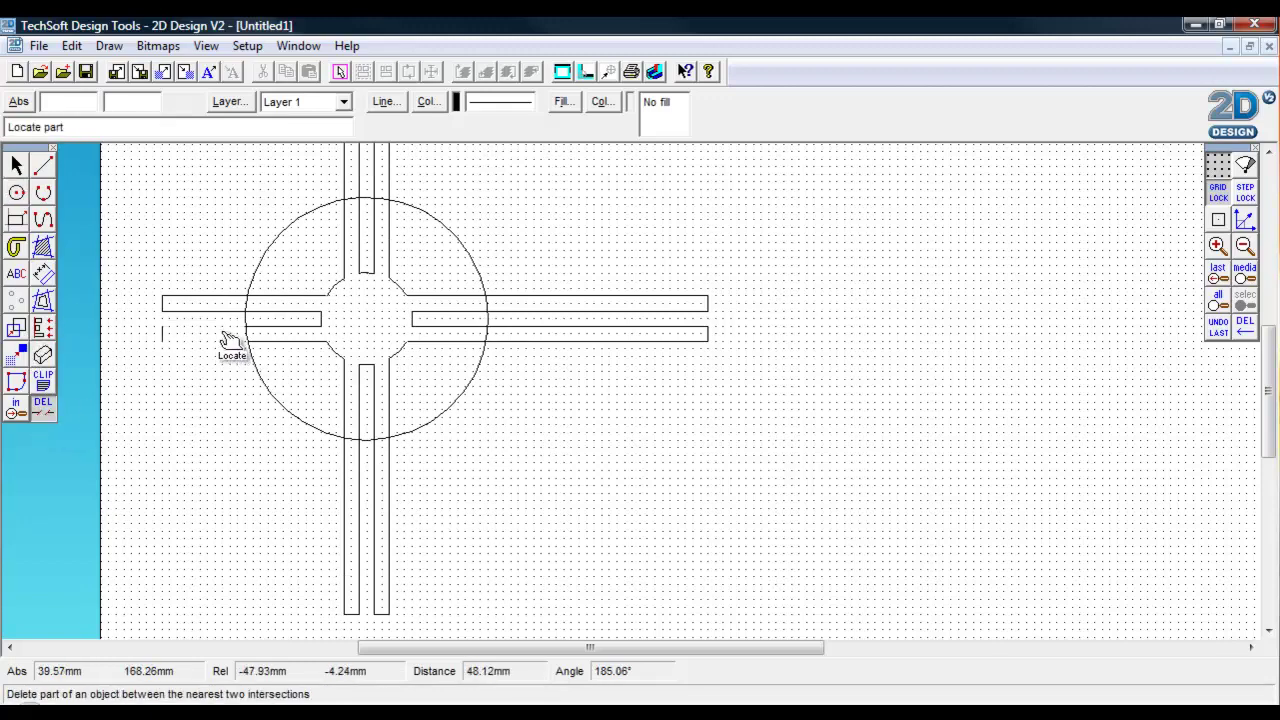
left_click(177, 335)
left_click(179, 314)
left_click(178, 289)
left_click(161, 298)
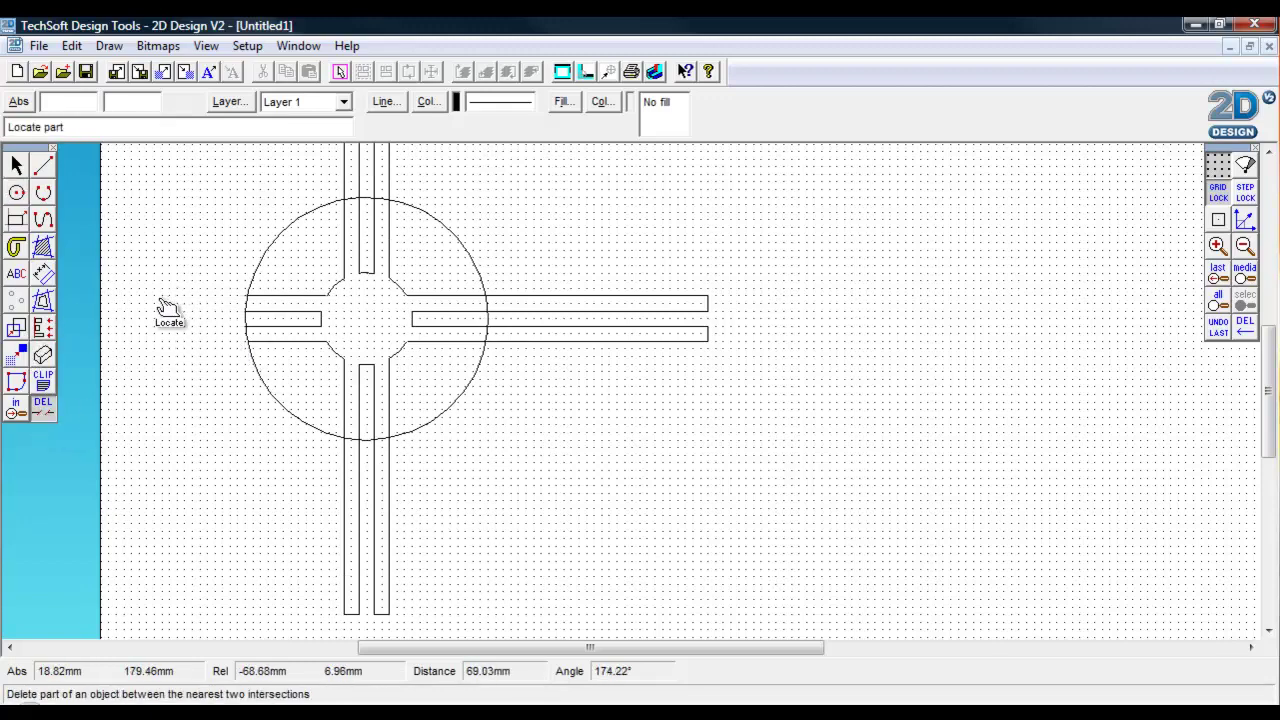
Delete the large circle's left-hand arcs between the arms and trim the upper arm's lines outside the circle.
left_click(257, 391)
left_click(254, 289)
left_click(344, 185)
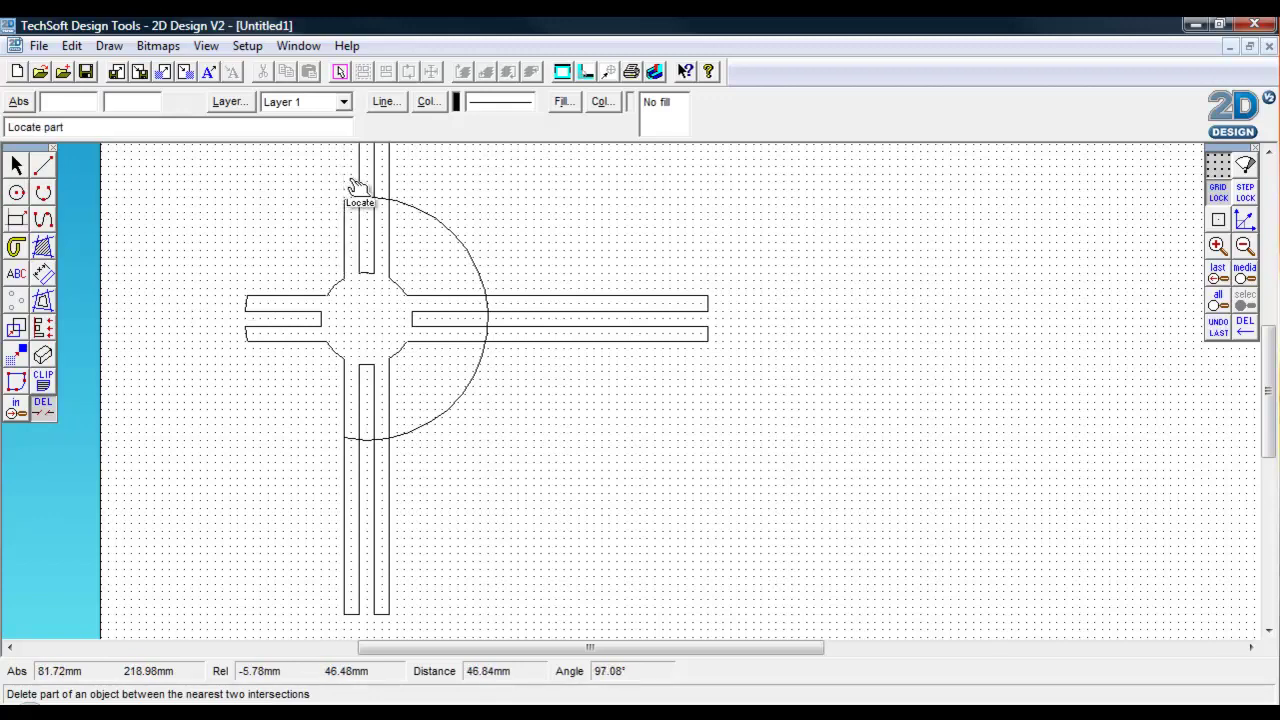
left_click(357, 183)
left_click(373, 182)
left_click(390, 181)
scroll(409, 187, "up", 2)
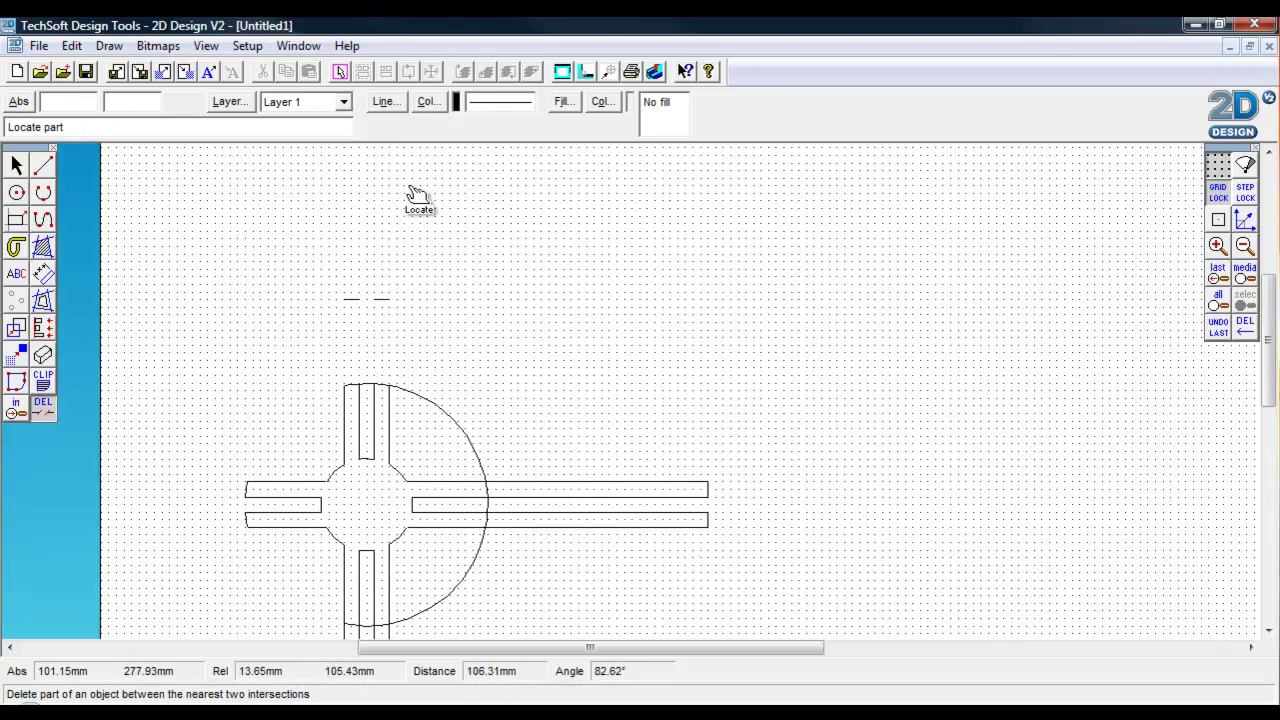
left_click(381, 298)
left_click(351, 298)
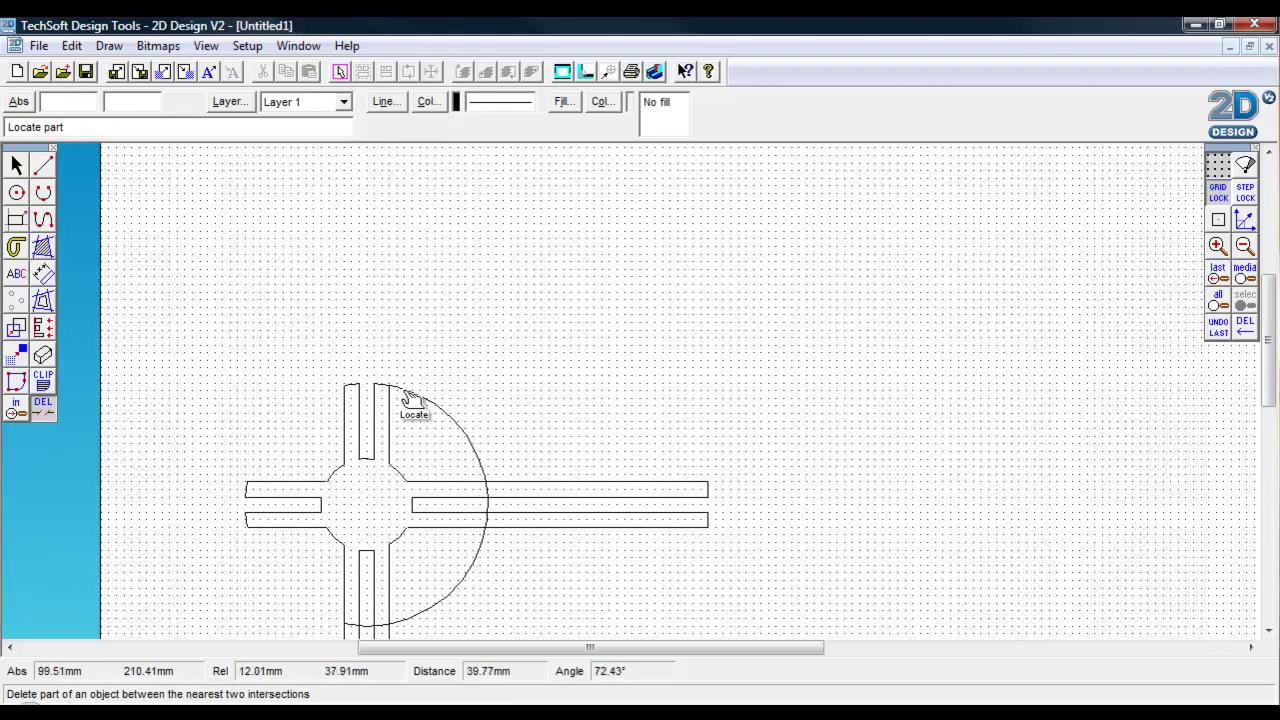
Delete the large circle's upper-right arc and trim the right arm's lines outside the circle.
left_click(414, 400)
scroll(495, 455, "down", 3)
left_click(510, 342)
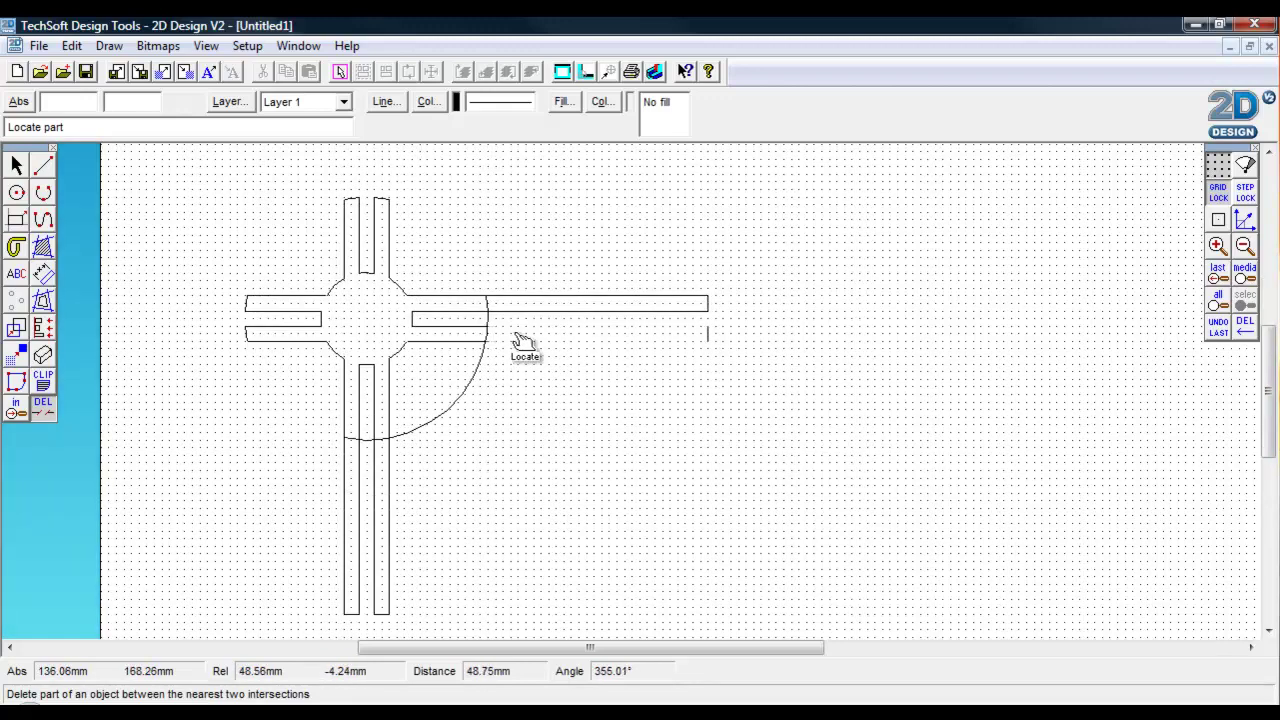
left_click(703, 313)
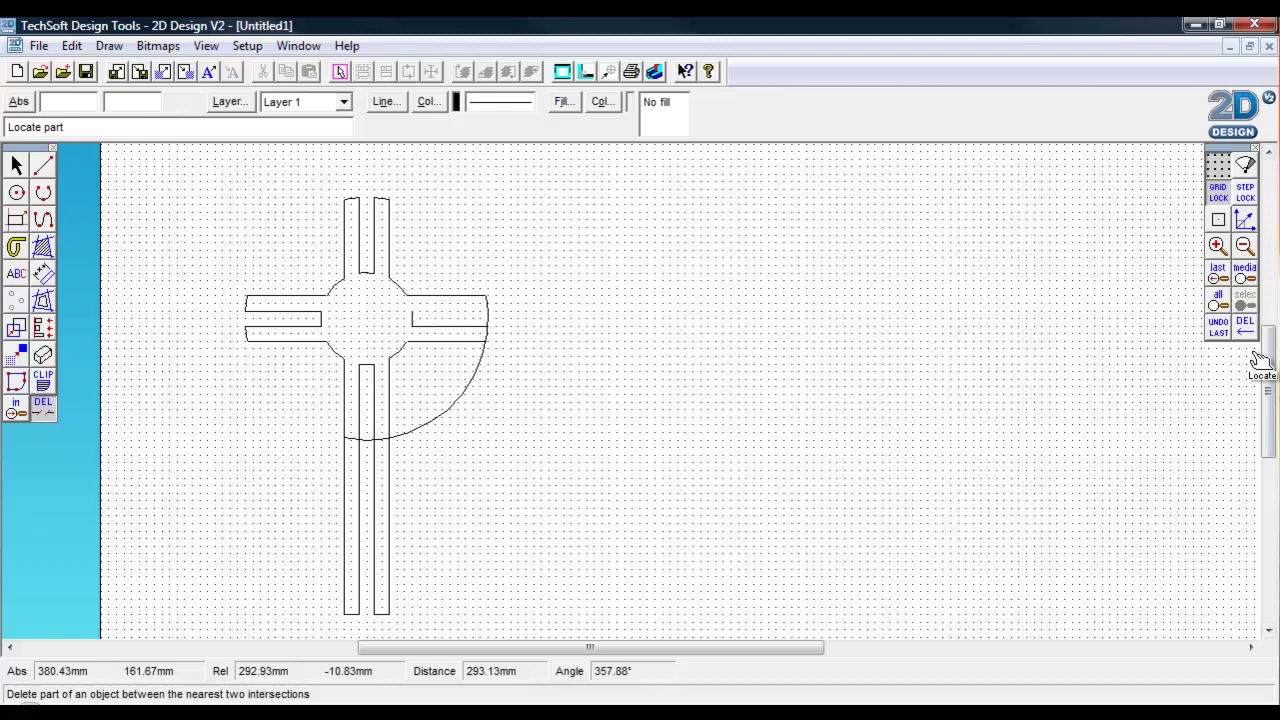
Undo the last deletion, then remove the large circle's arcs across the right arm's slot and between the right and lower arms.
left_click(1218, 327)
left_click(45, 410)
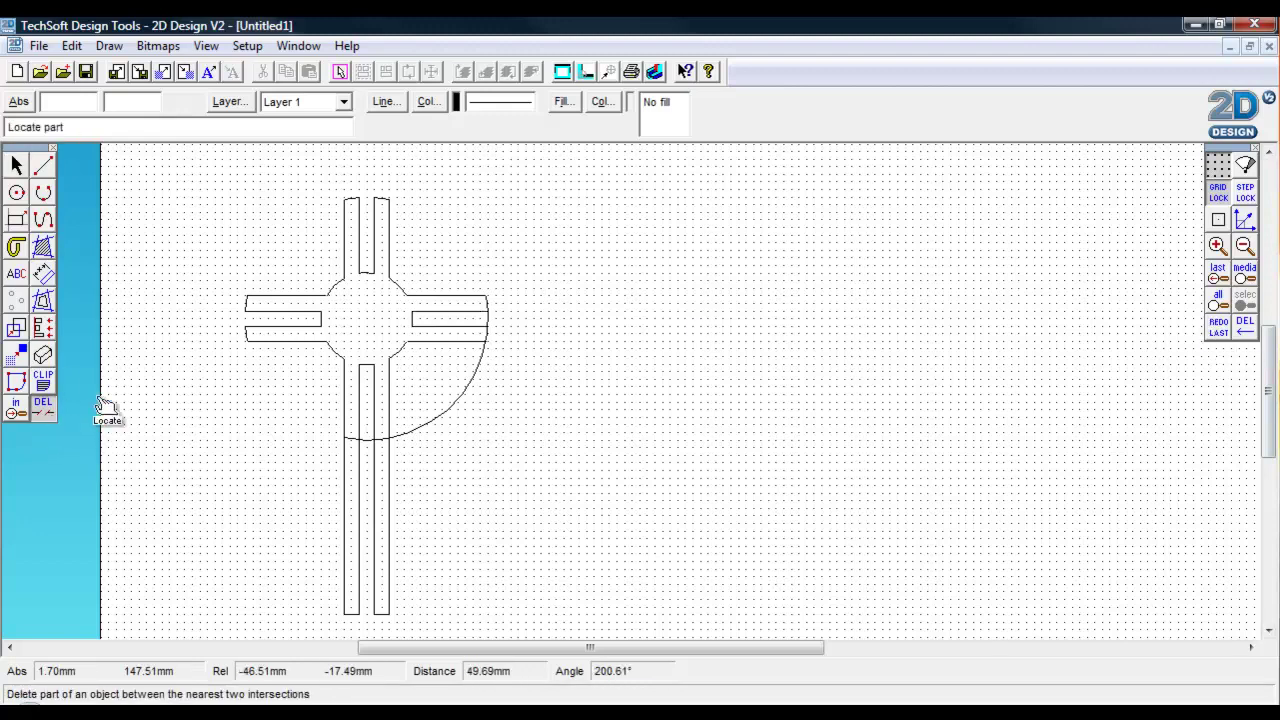
left_click(472, 380)
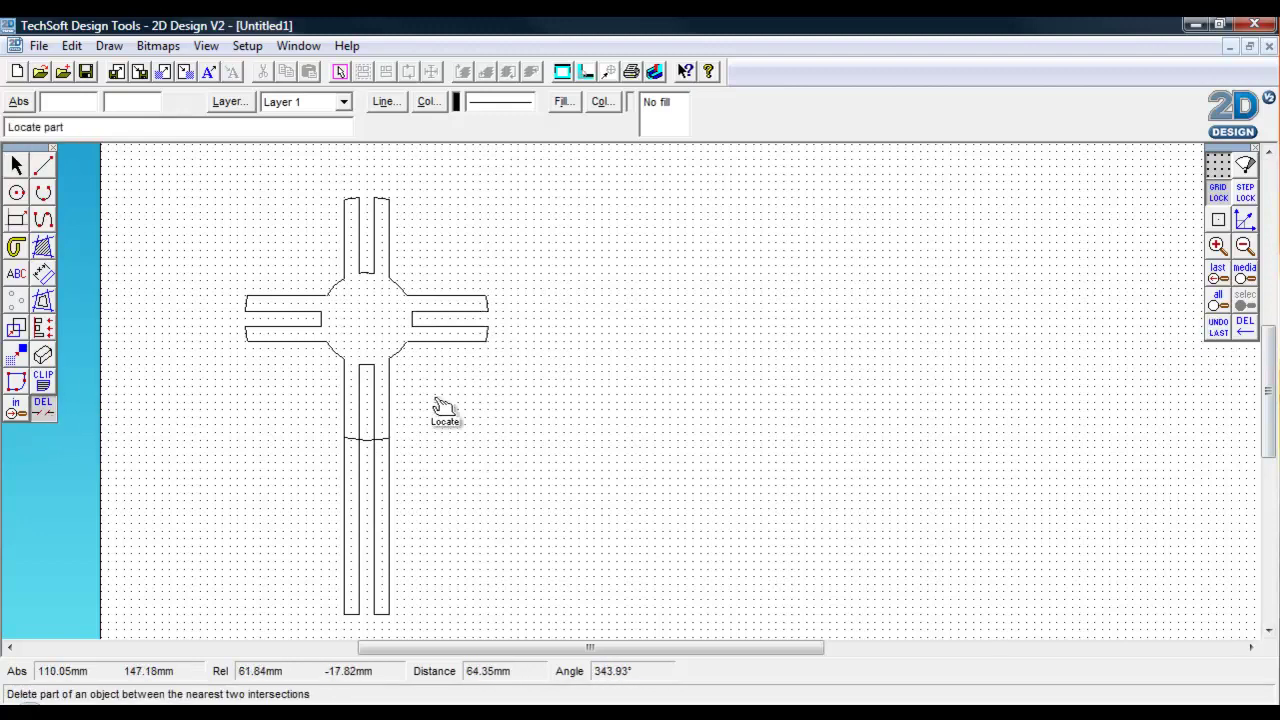
Trim away the lower arm's lines outside the large circle and delete the arc closing the lower slot.
left_click(389, 463)
left_click(374, 468)
left_click(359, 474)
left_click(344, 478)
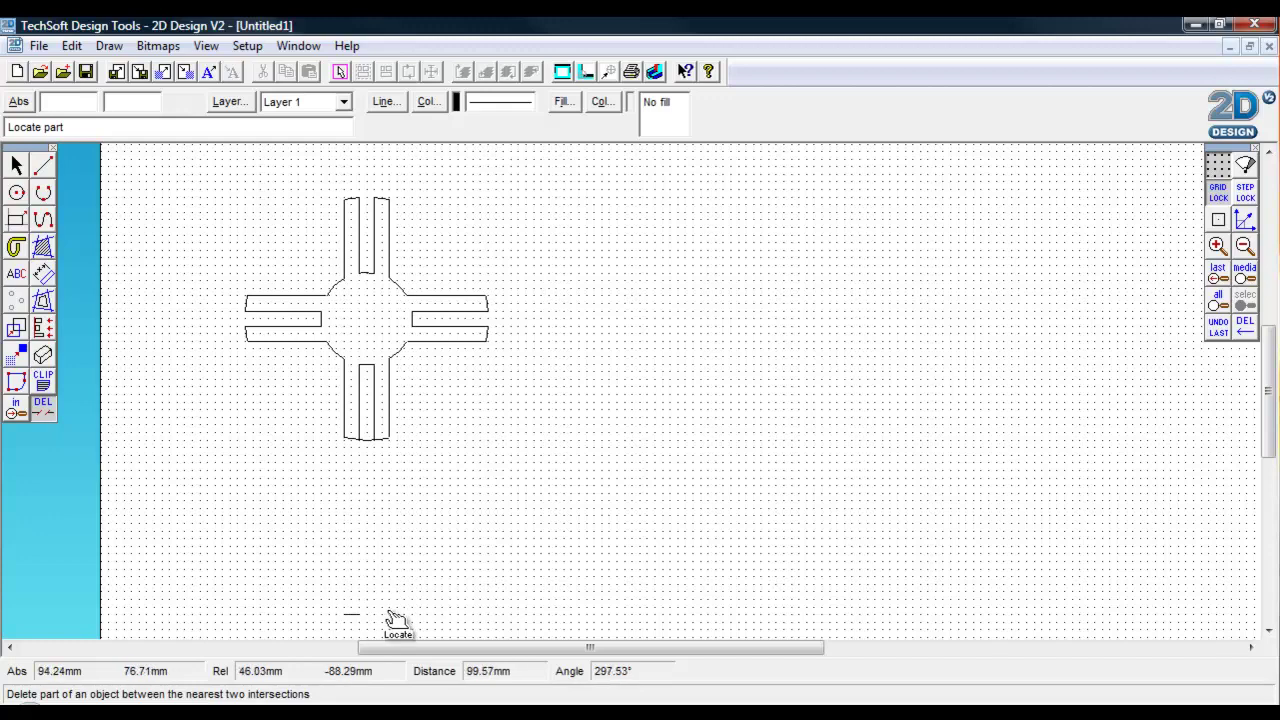
left_click(362, 448)
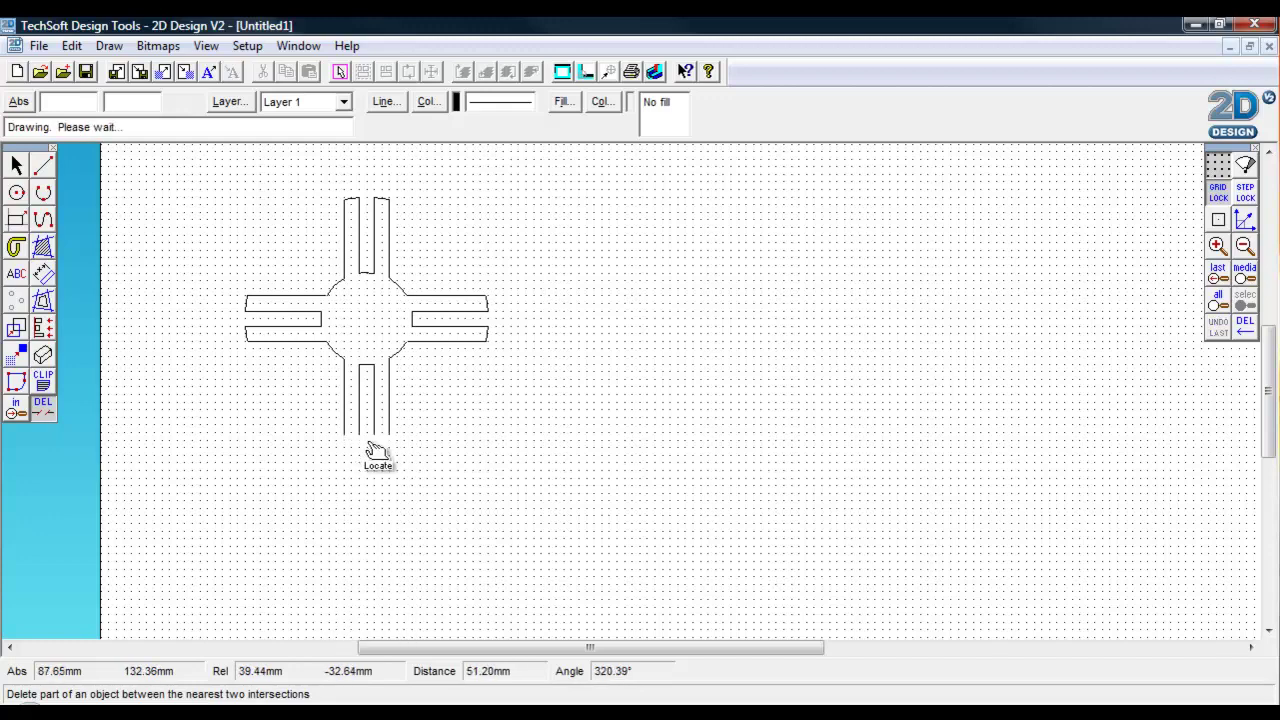
Draw a small circle about 5 mm in diameter at the centre of the hub.
left_click(17, 193)
left_click(17, 193)
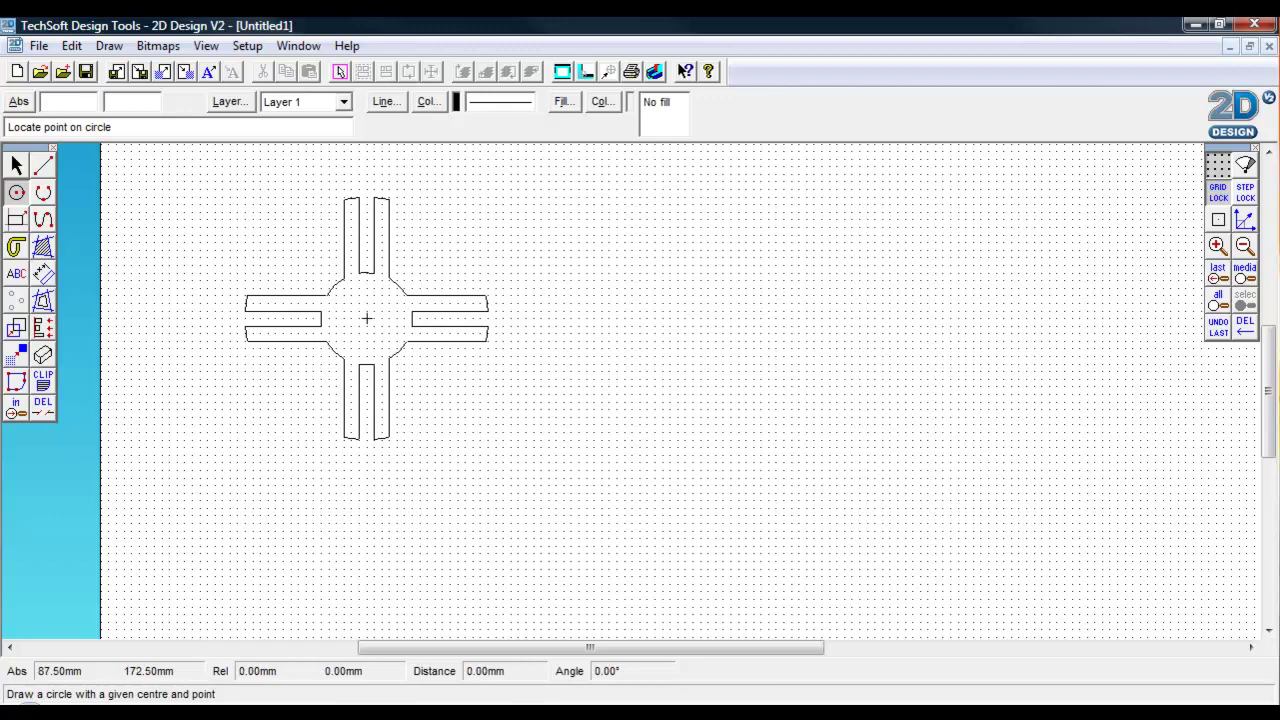
left_click(368, 318)
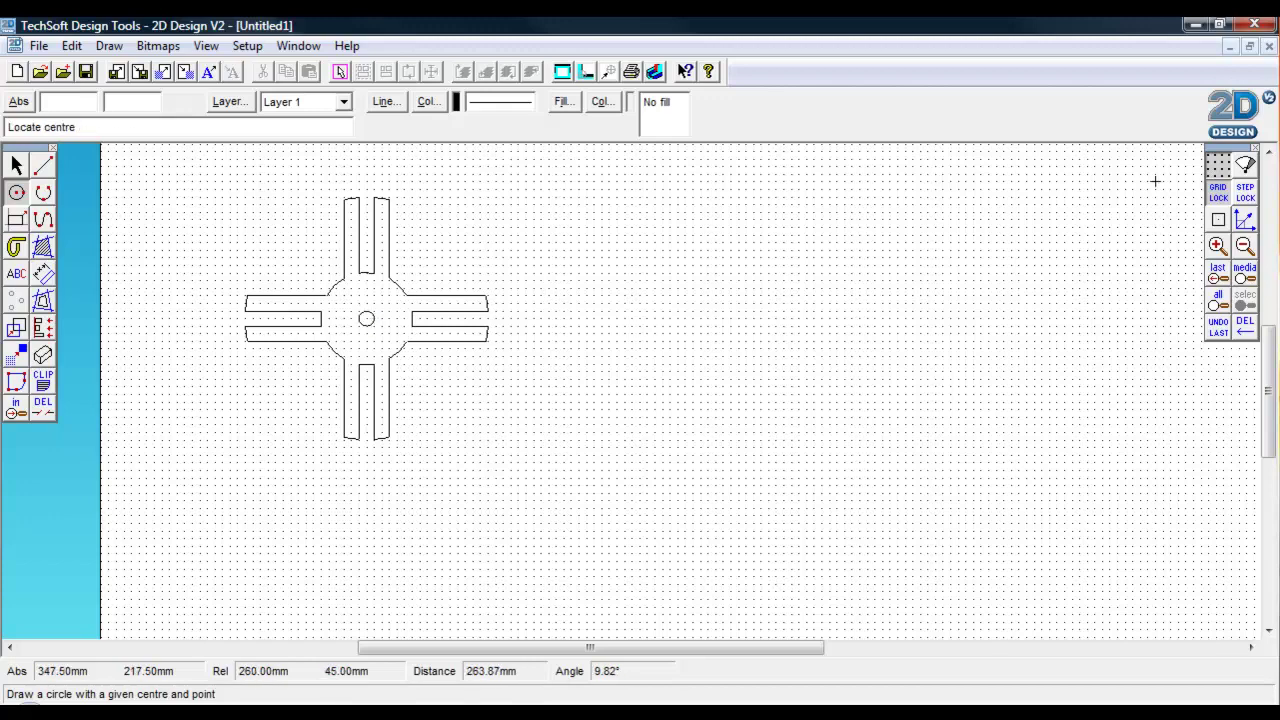
left_click(1220, 248)
left_click(1220, 248)
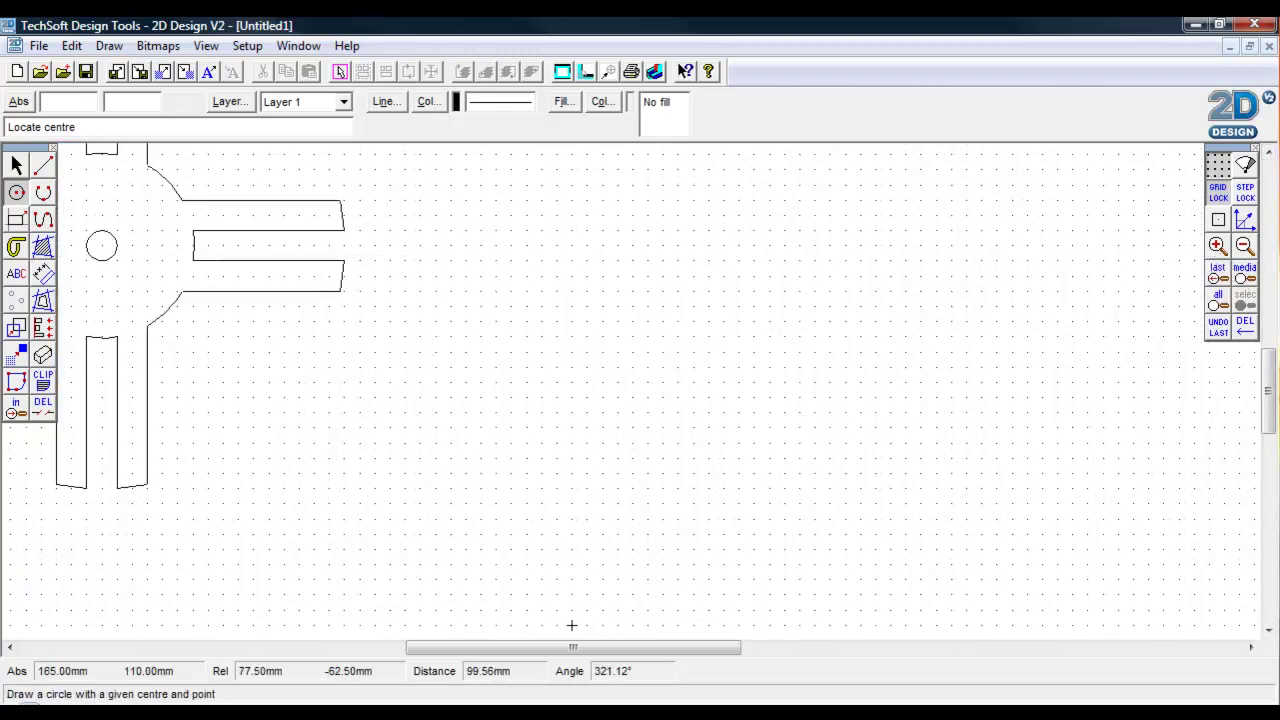
left_click_drag(631, 647, 560, 647)
scroll(560, 512, "up", 3)
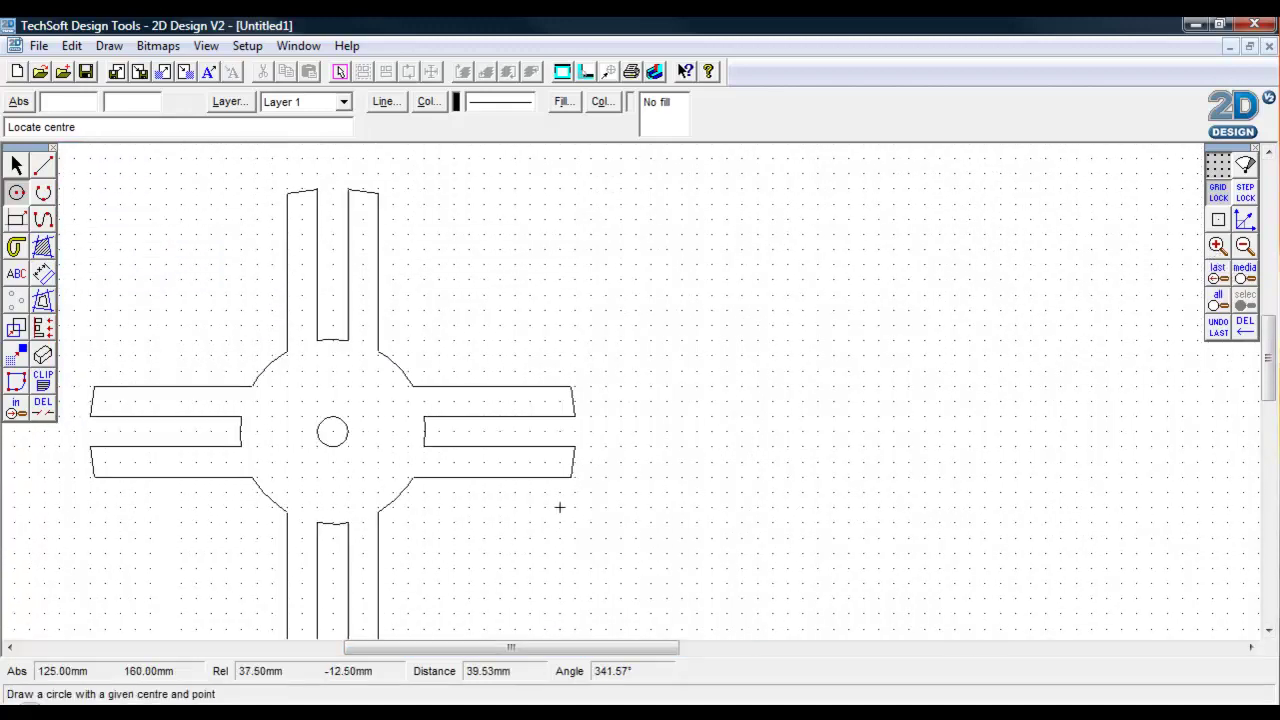
scroll(560, 512, "down", 3)
left_click_drag(1262, 402, 1273, 375)
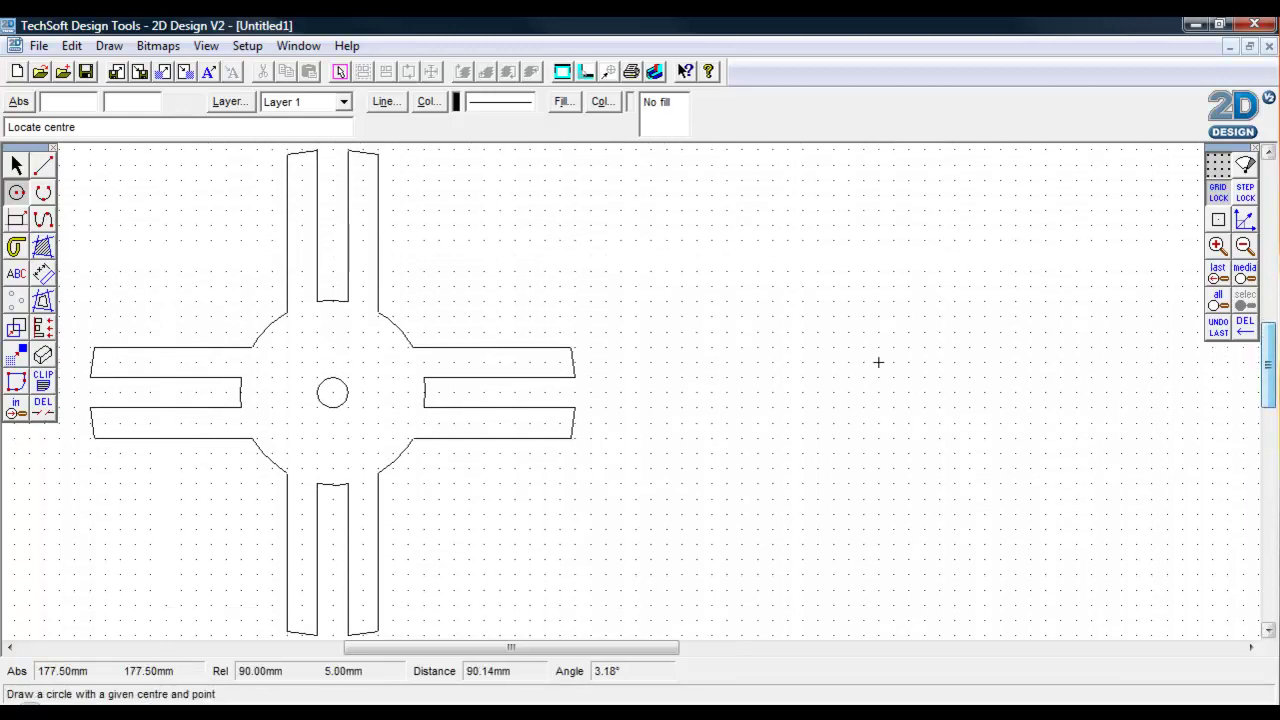
Save the drawing as "lamp 12" in the 2D Design file format in the Documents folder.
left_click(38, 46)
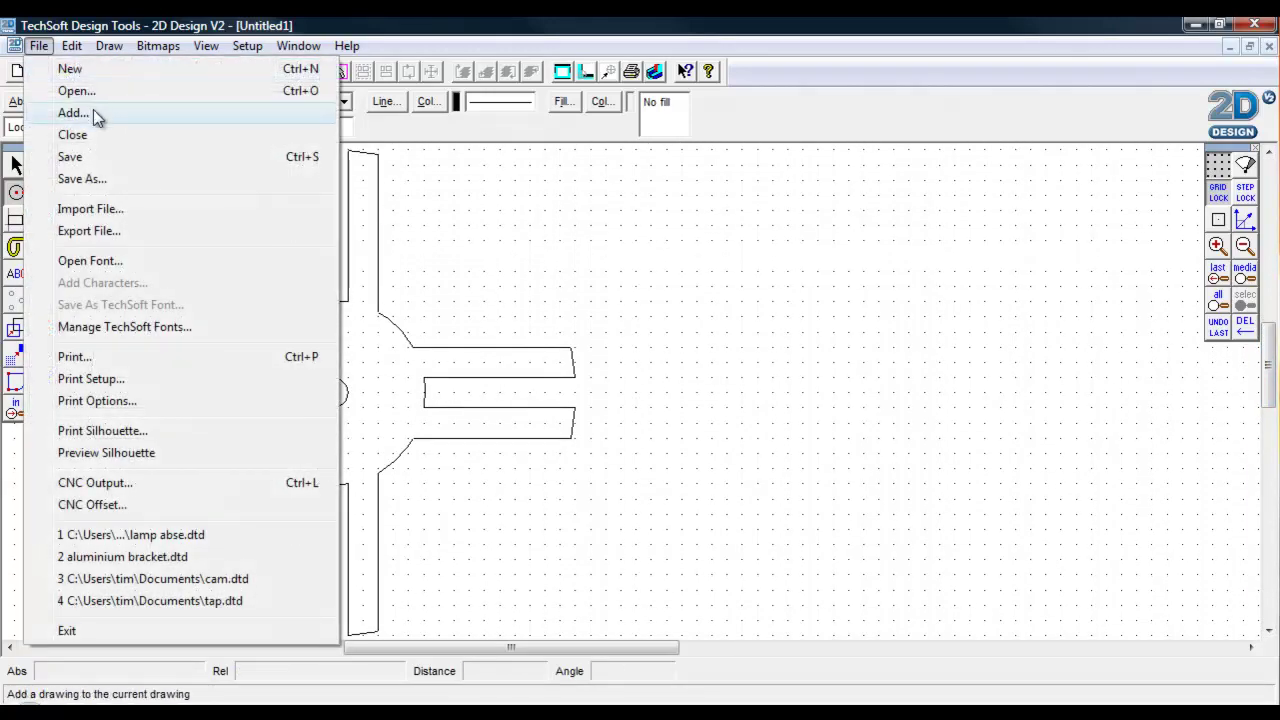
left_click(99, 162)
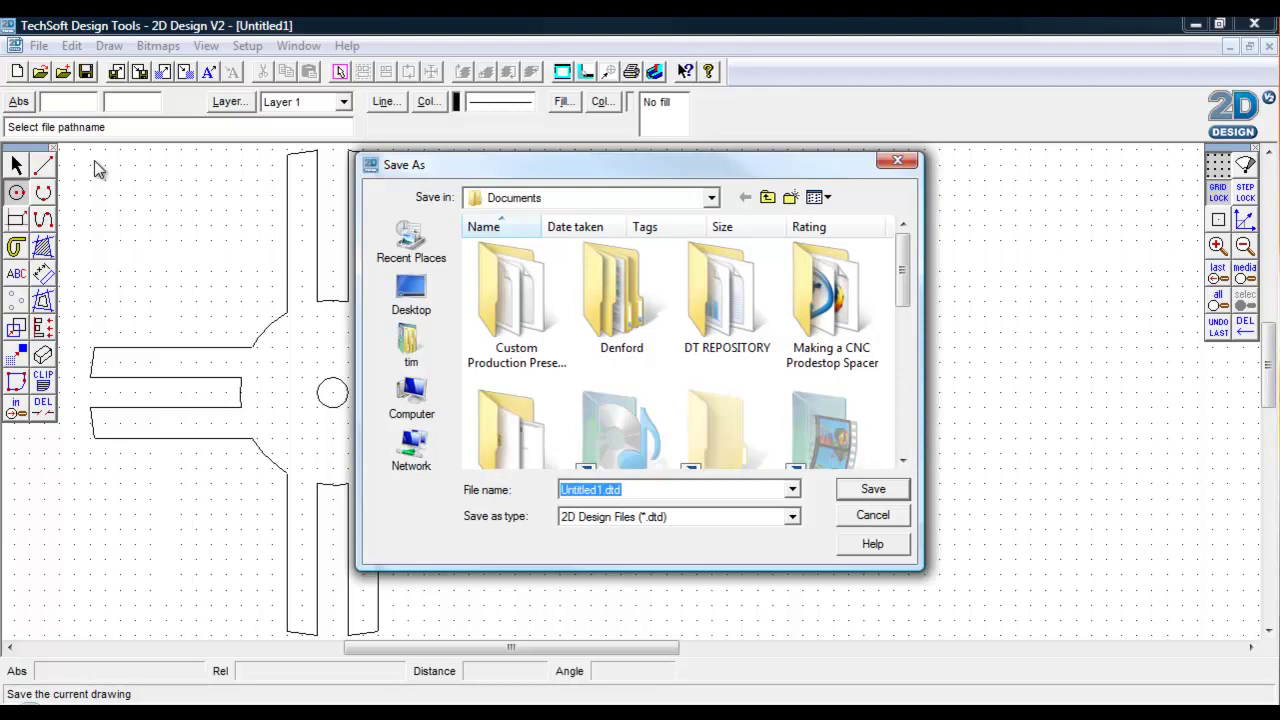
type("l")
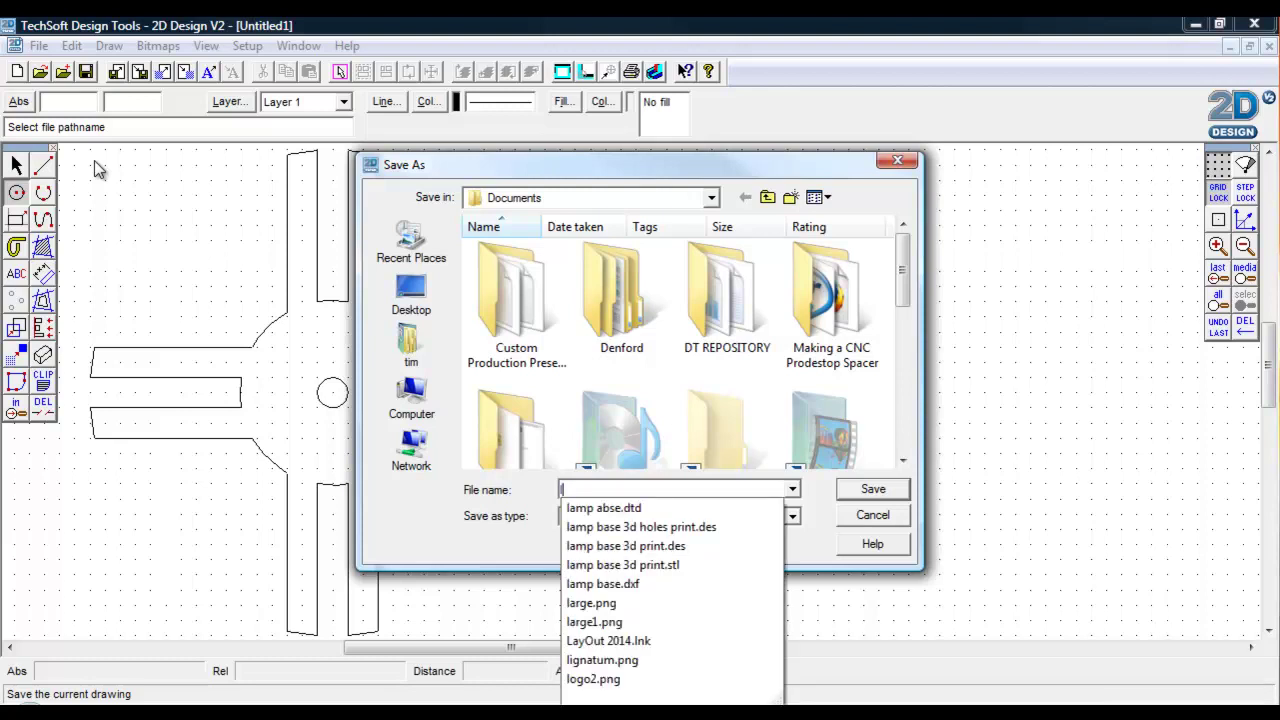
type("amp")
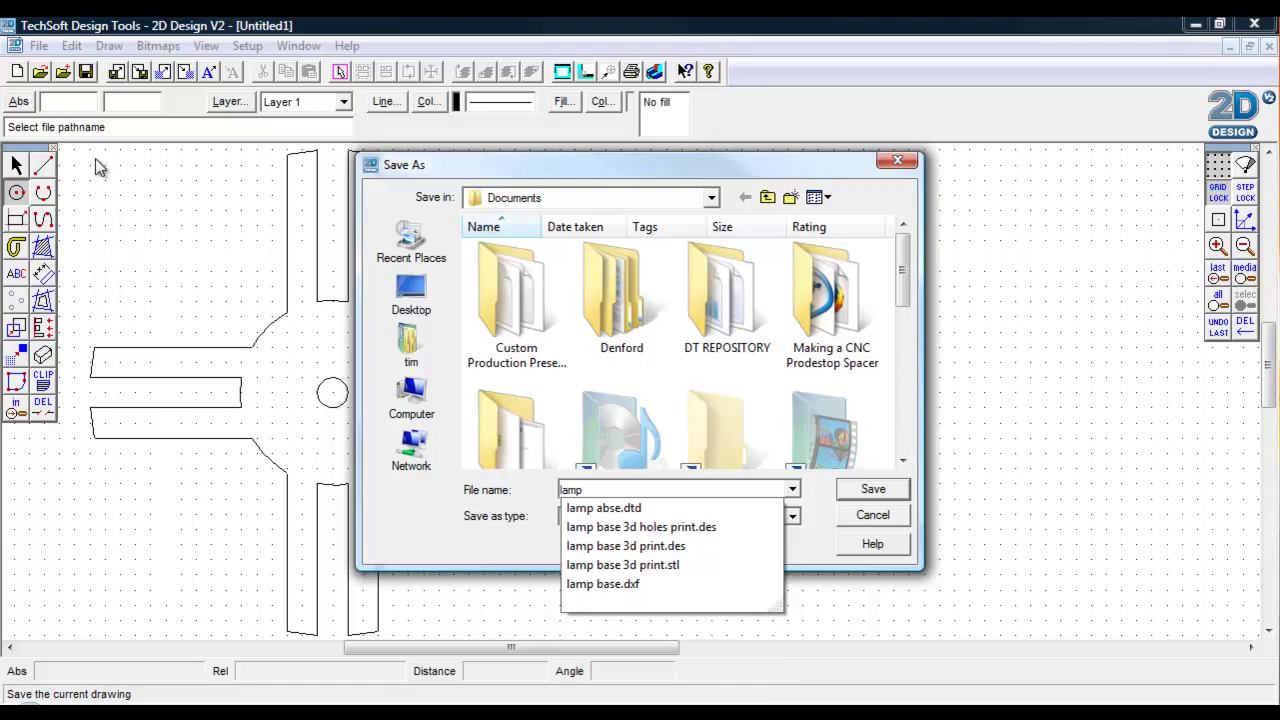
type(" 12")
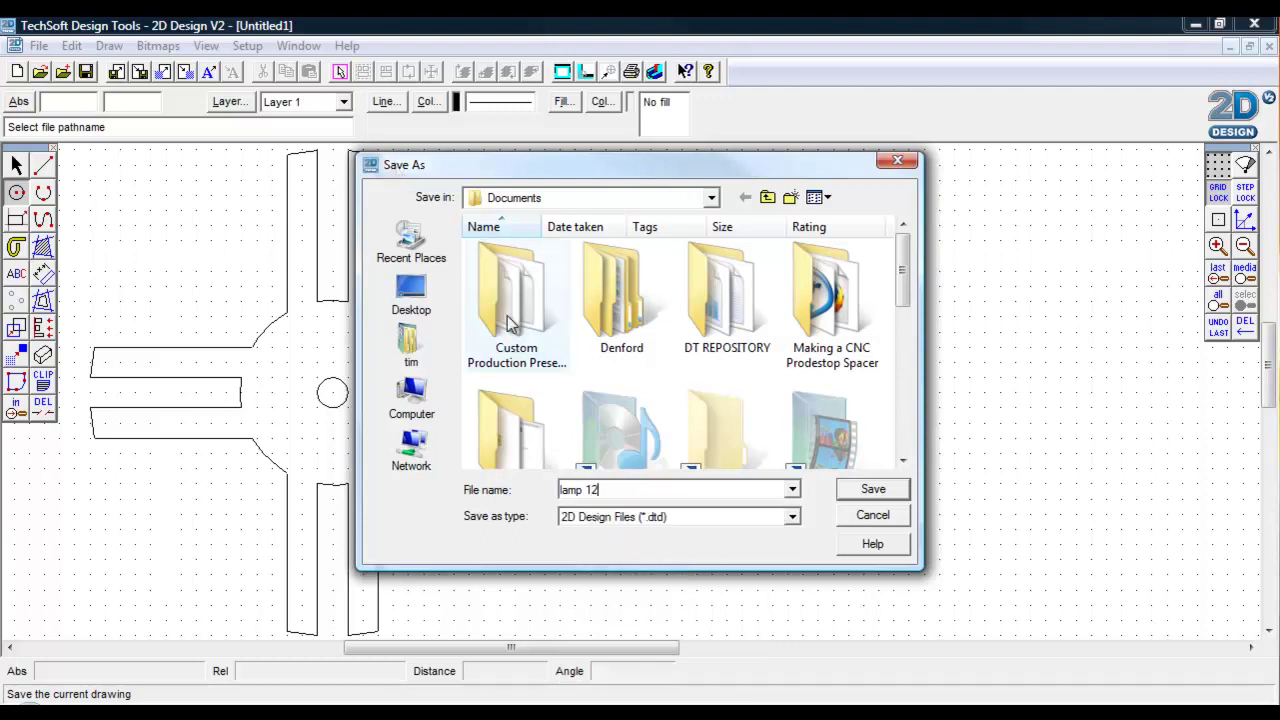
left_click(866, 500)
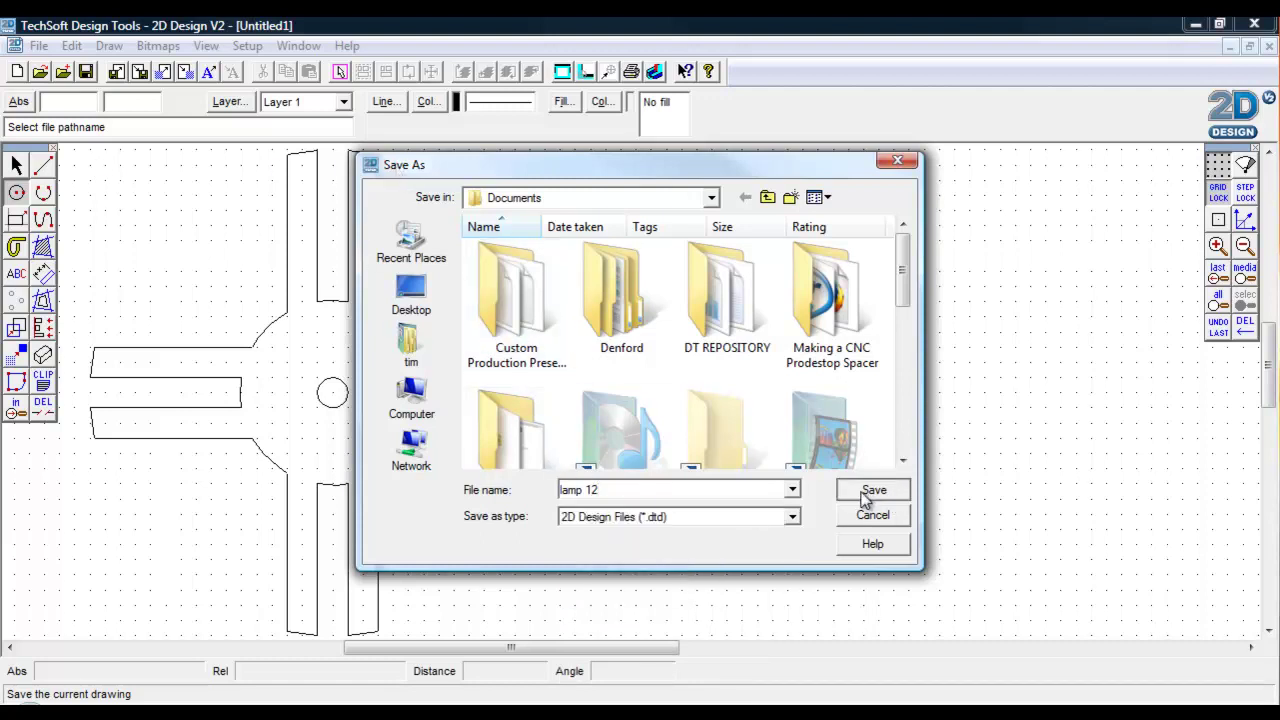
Export the drawing to the Documents folder as the DXF file lamp 12.dxf, with the Use Arc Command option enabled.
left_click(39, 46)
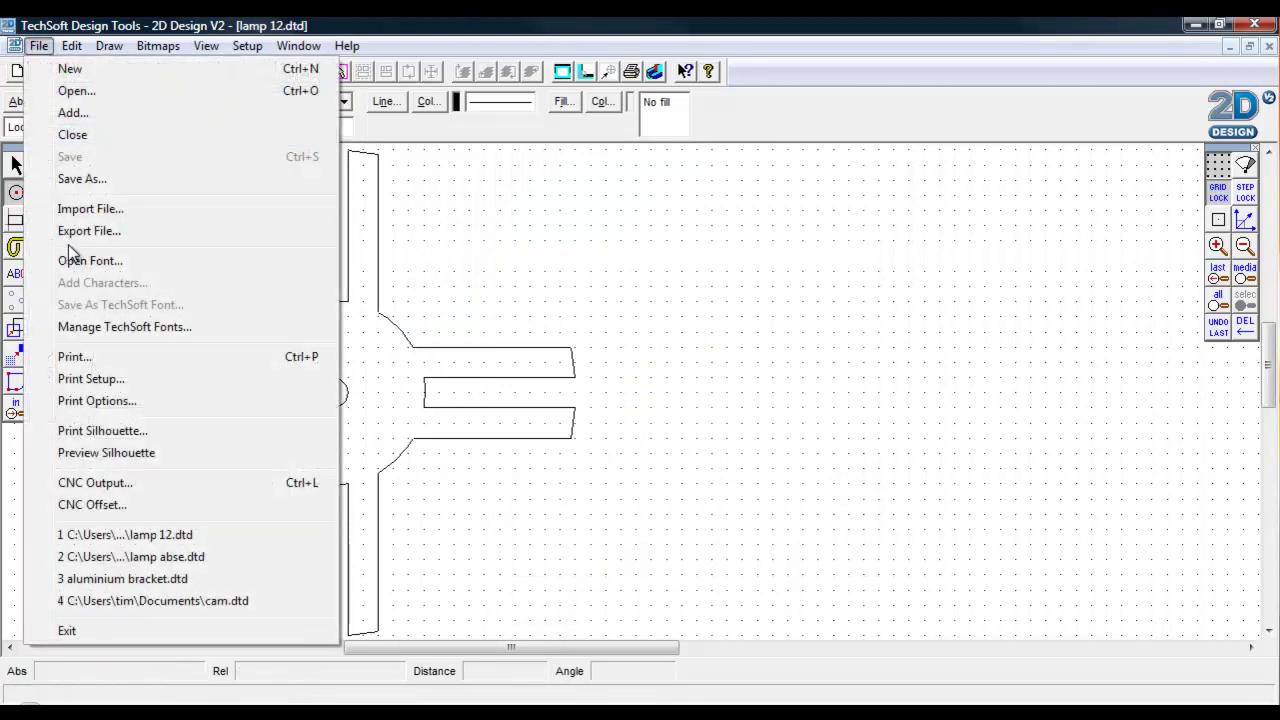
left_click(82, 233)
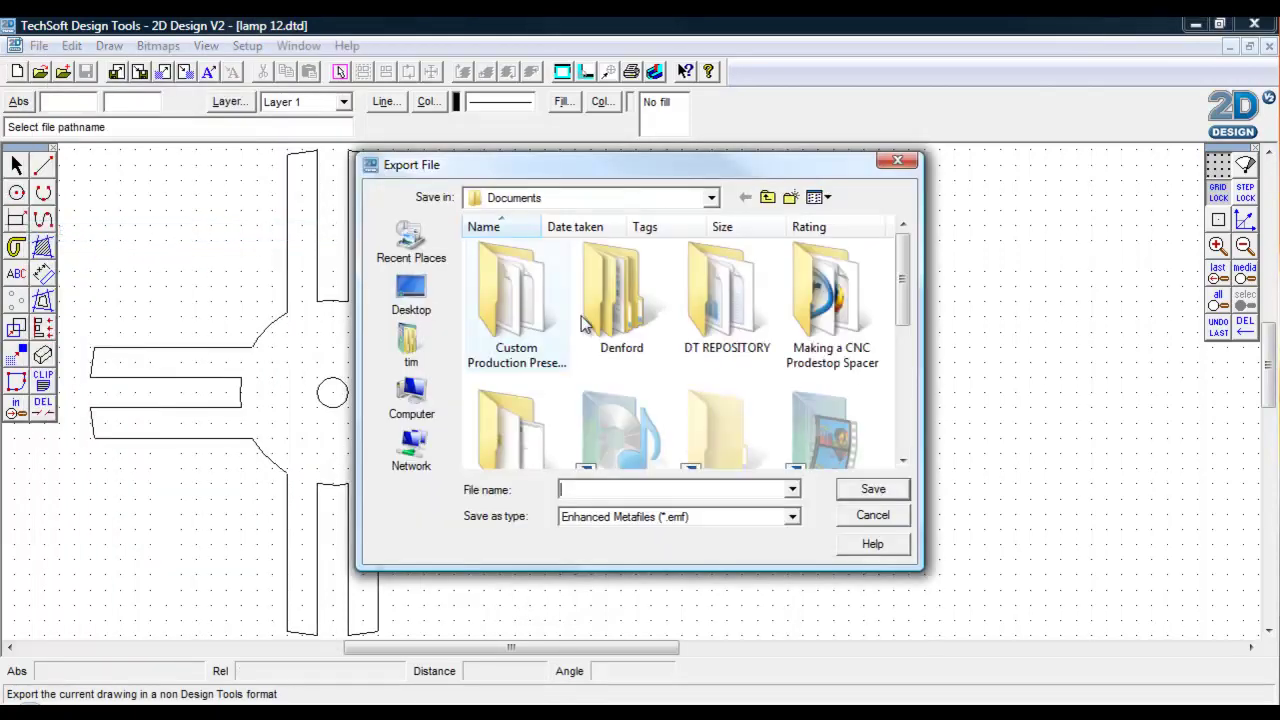
left_click(790, 518)
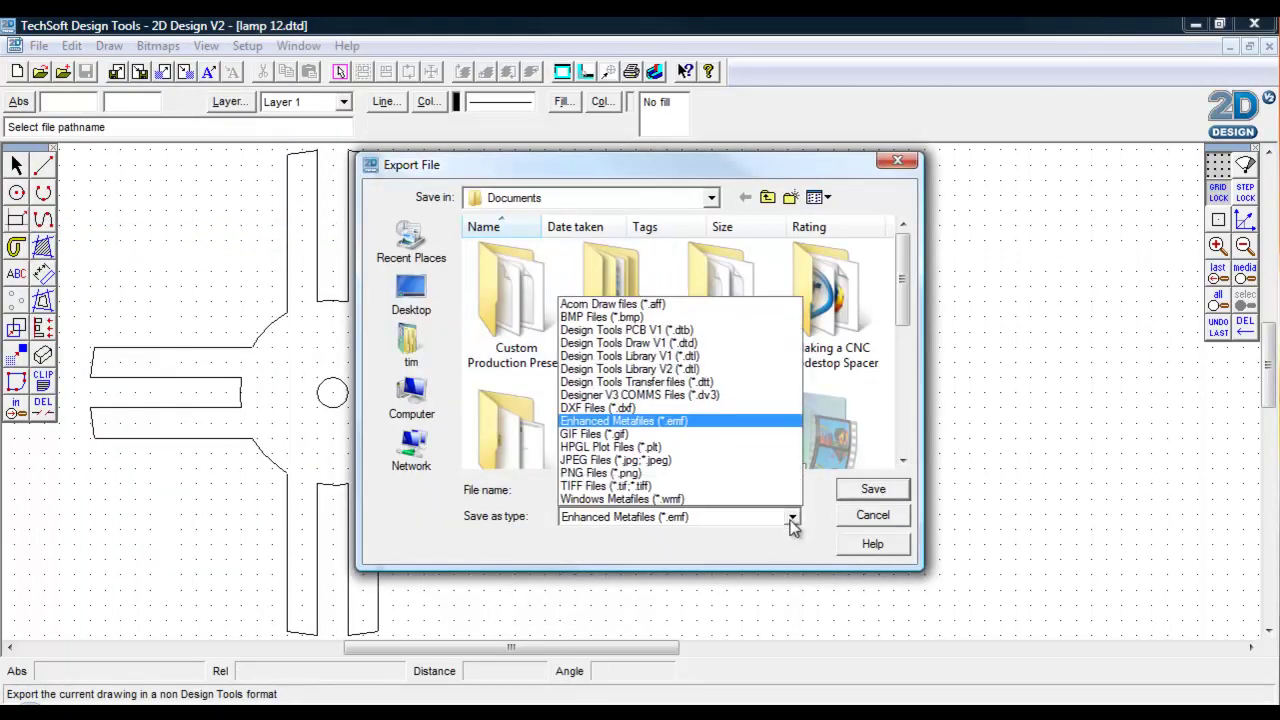
left_click(595, 410)
left_click(637, 490)
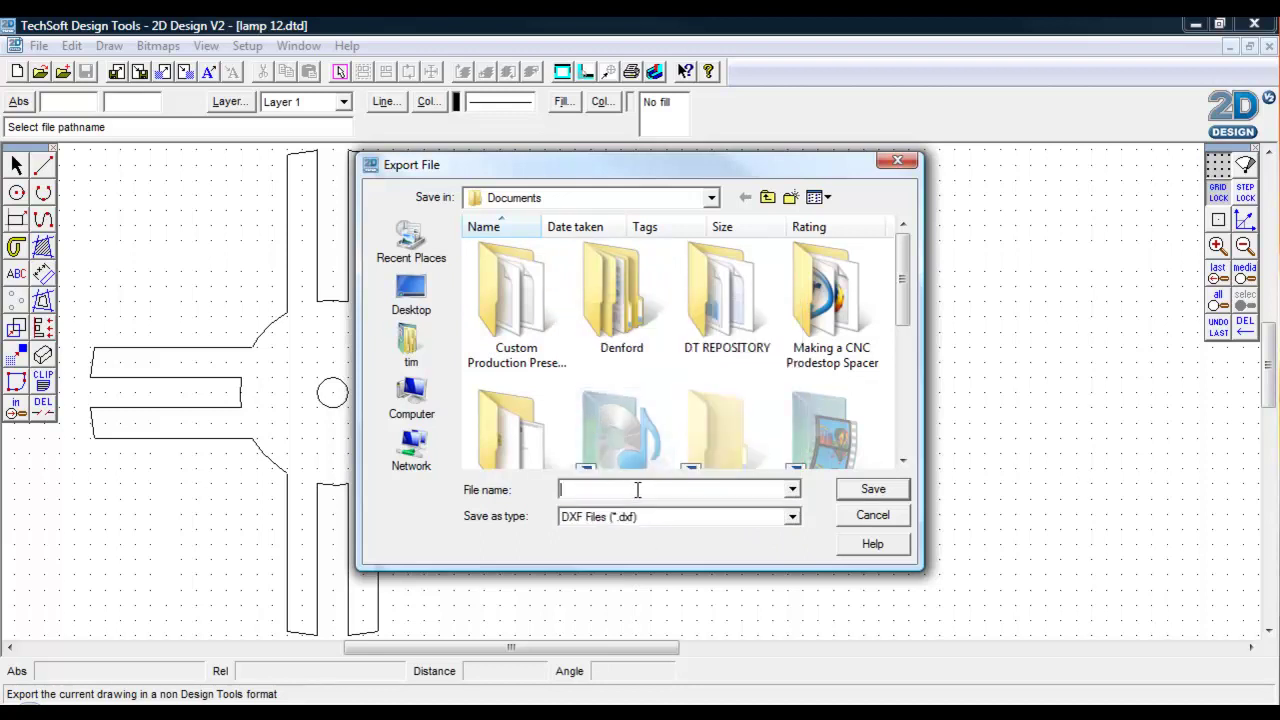
type("Lamp")
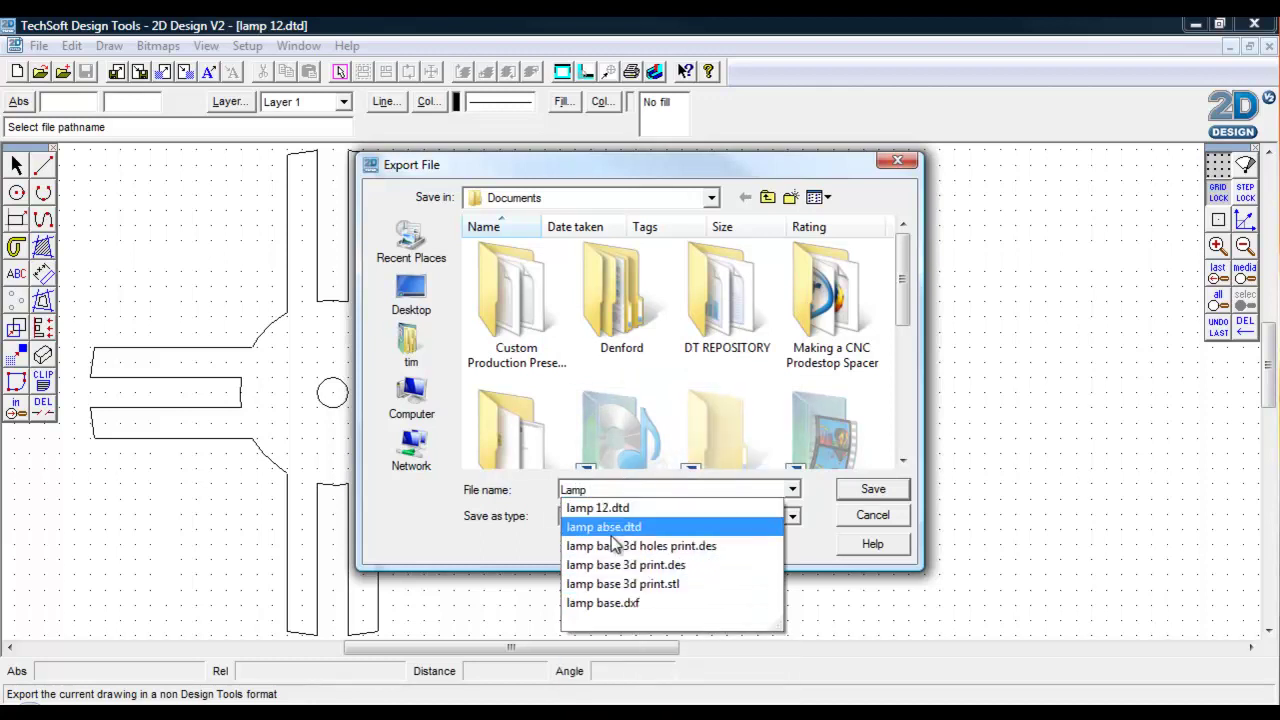
left_click(605, 510)
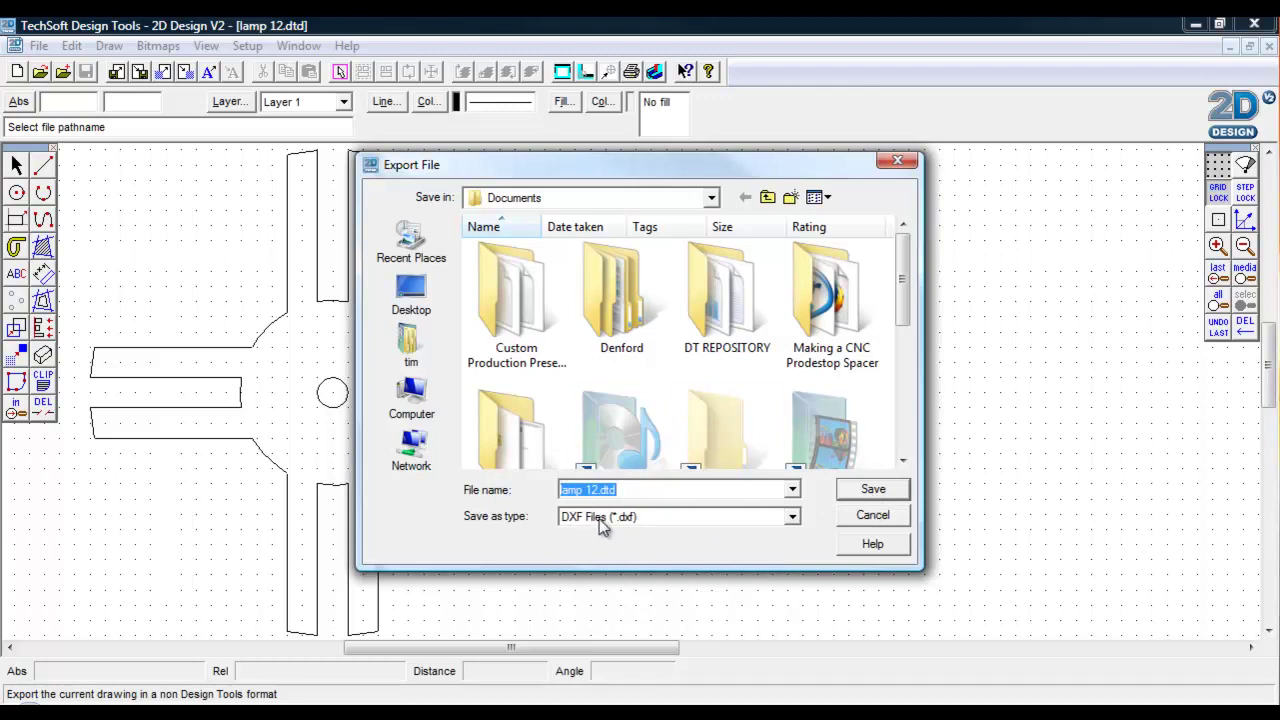
left_click(625, 488)
key("BackSpace")
key("BackSpace")
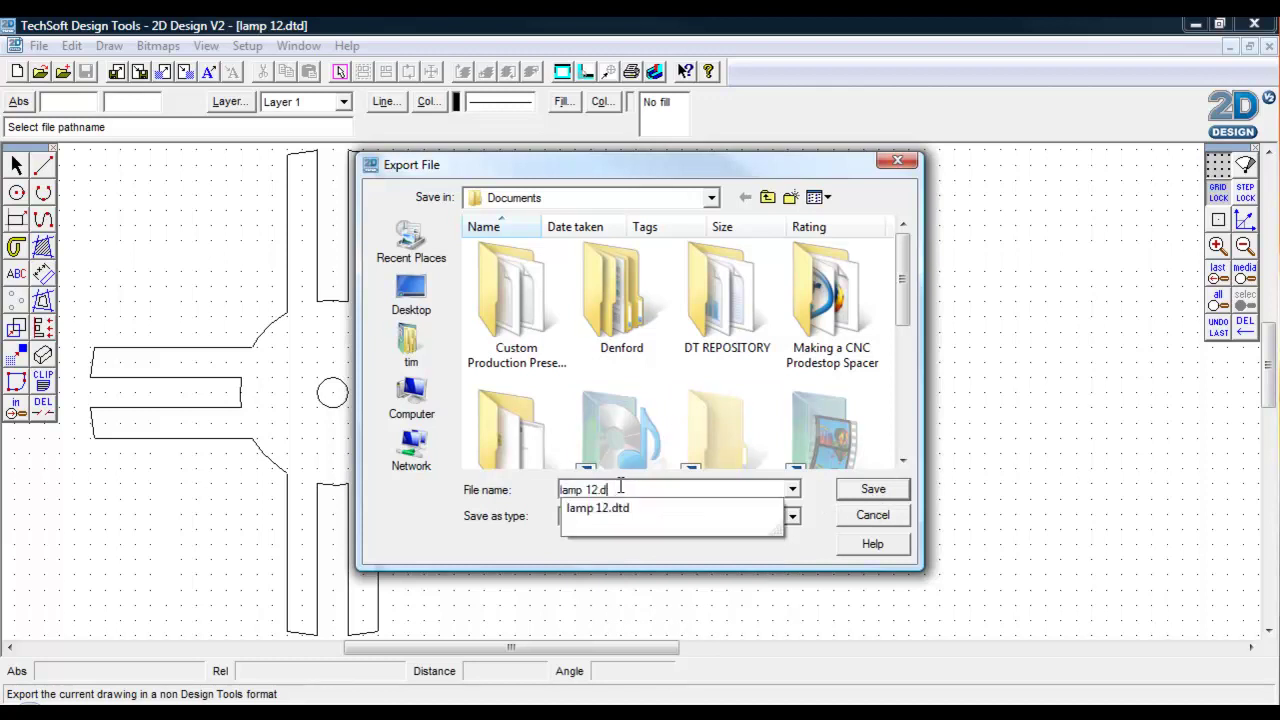
left_click(872, 489)
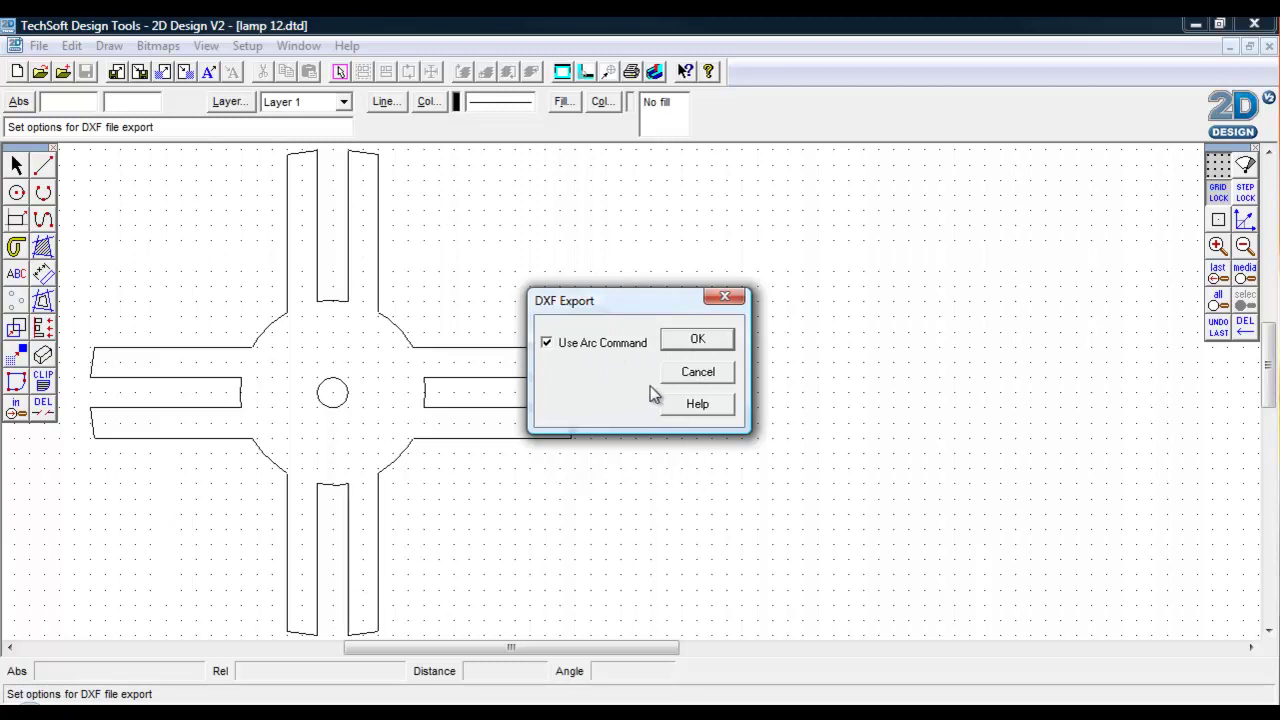
left_click(690, 339)
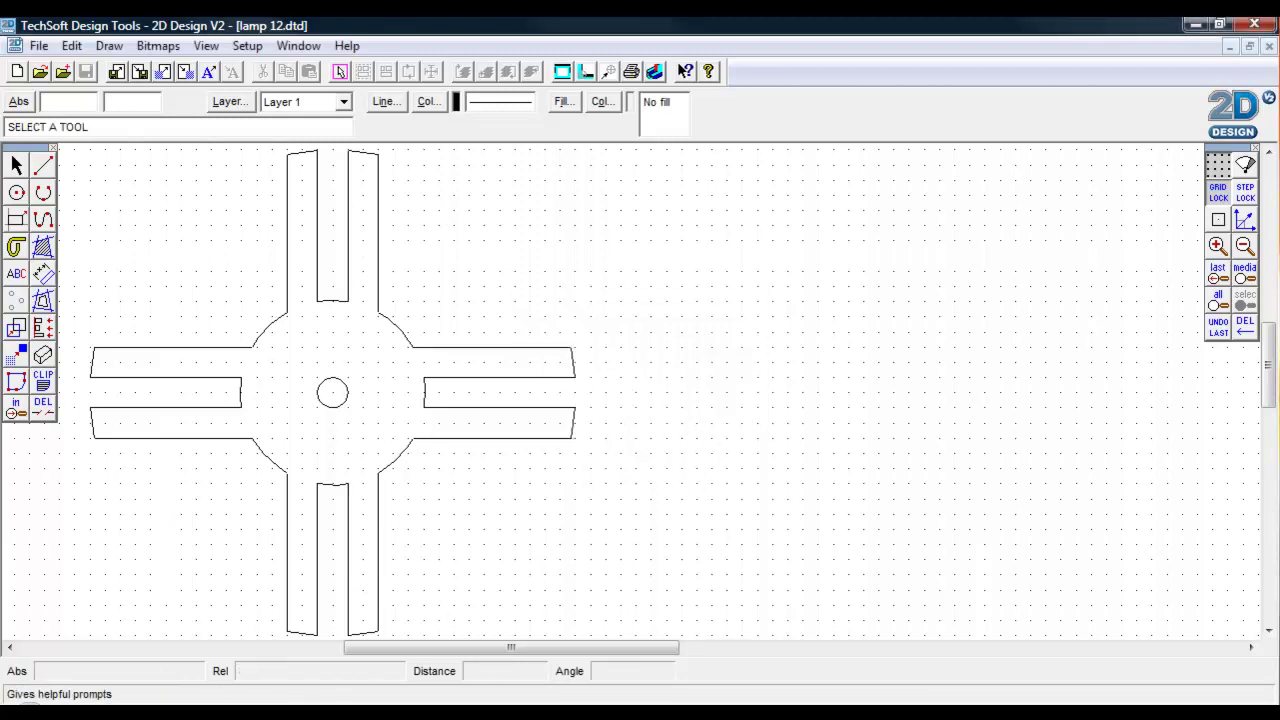
Switch to Pro/DESKTOP and create a new design in a maximized window.
left_click(364, 712)
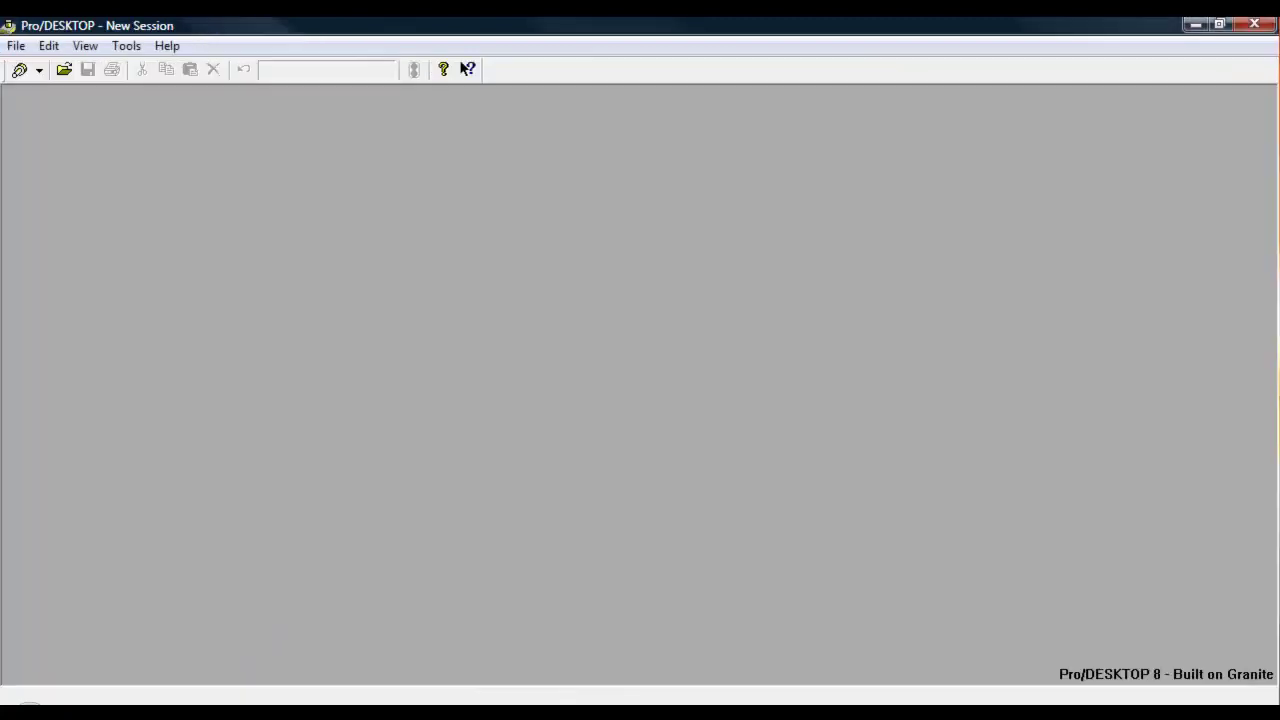
left_click(16, 45)
mouse_move(60, 65)
left_click(275, 68)
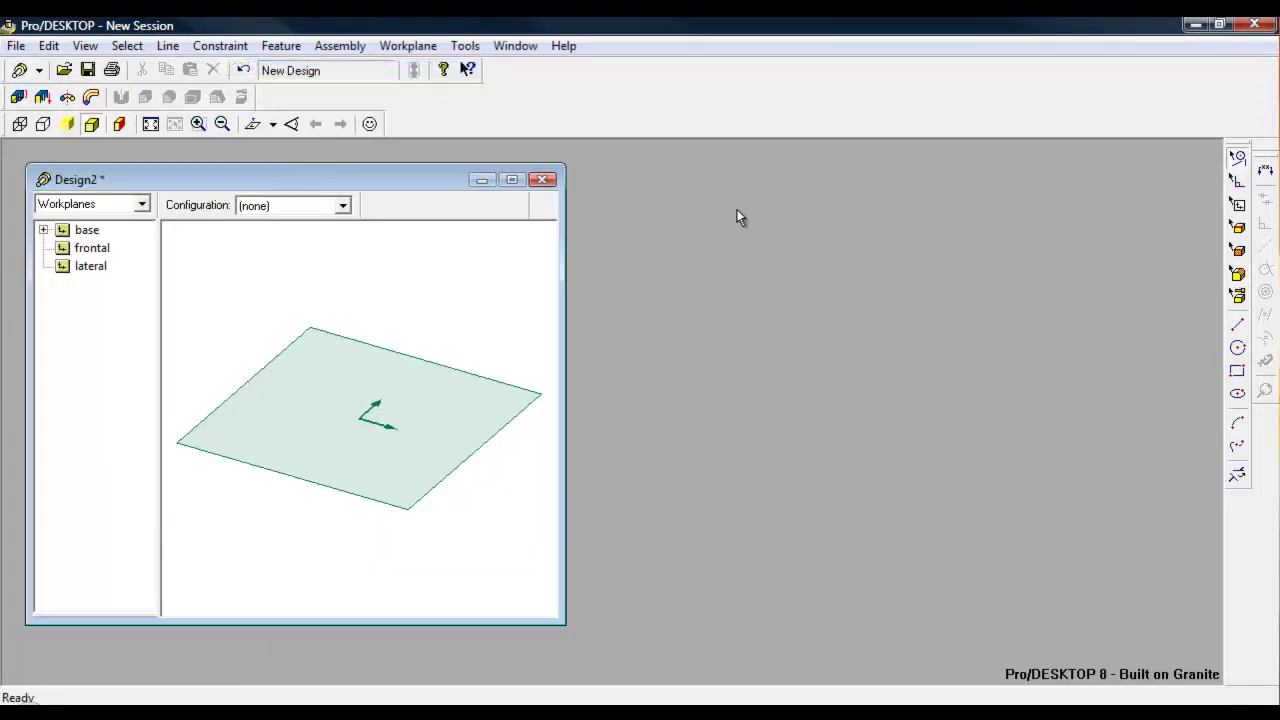
left_click(521, 181)
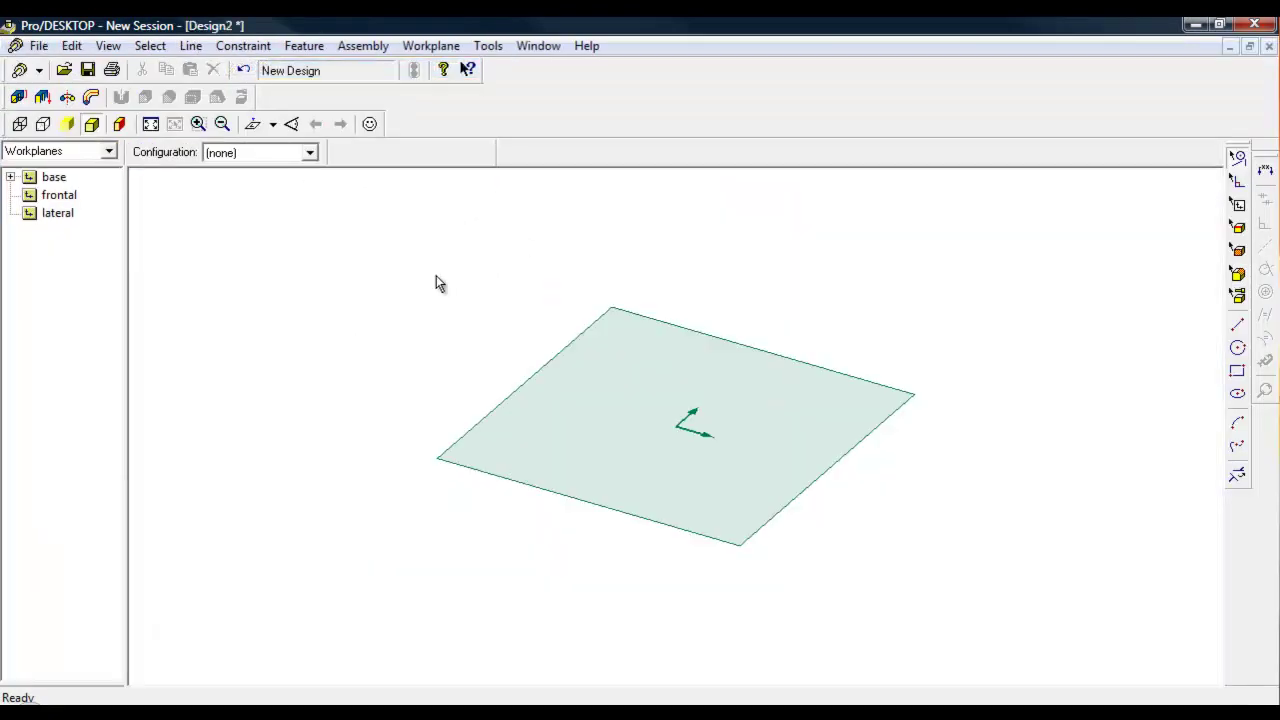
Import lamp 12.dxf onto the base workplane, using Layer_1 from model space at millimetre scale.
left_click(12, 178)
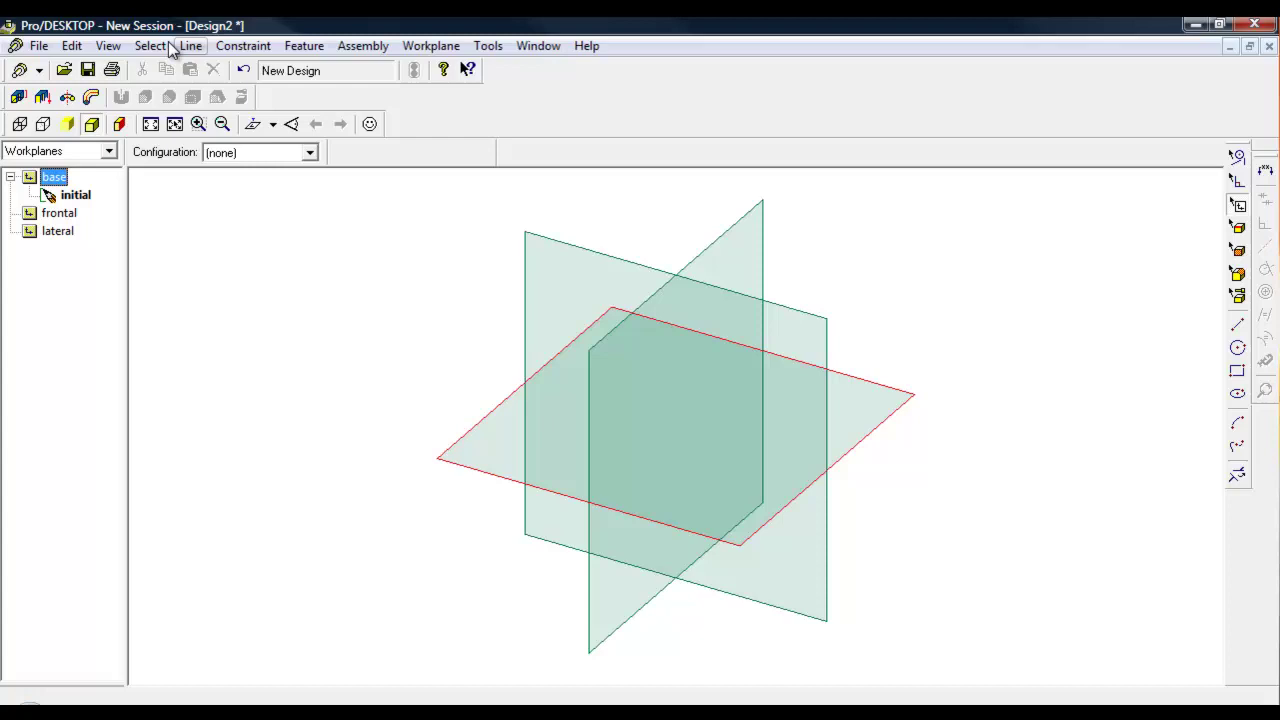
left_click(38, 45)
mouse_move(88, 206)
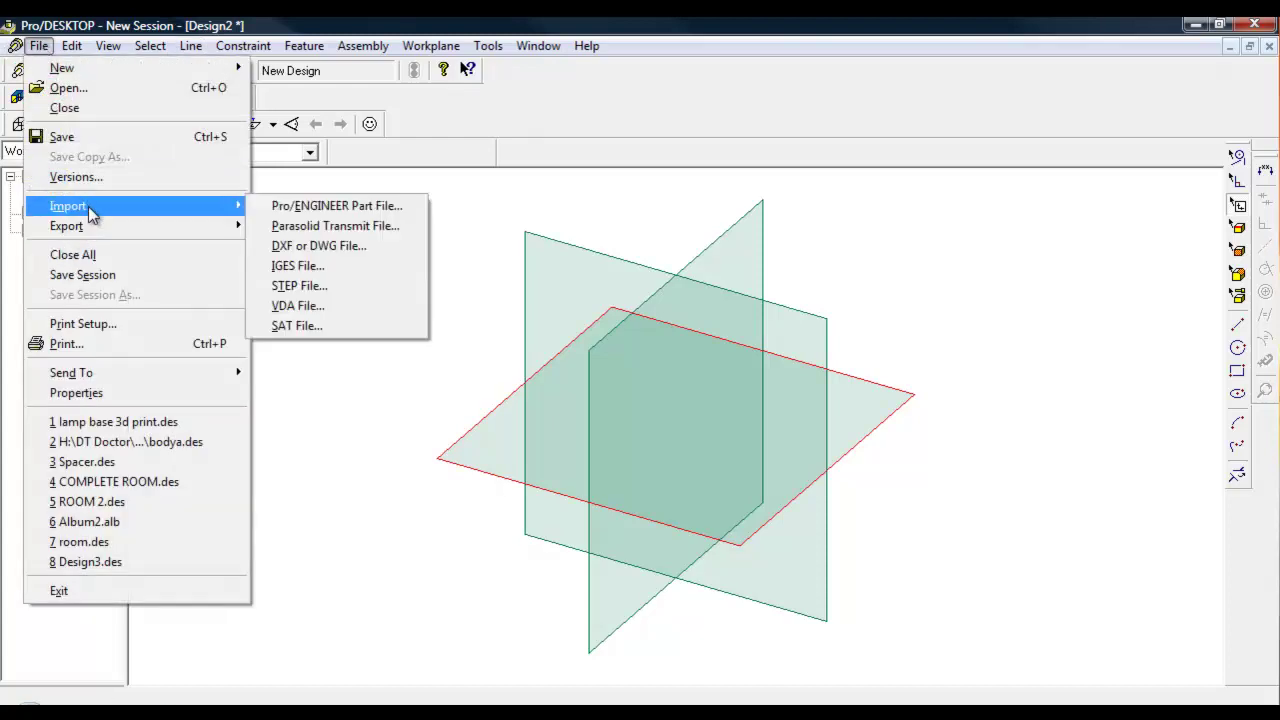
left_click(340, 248)
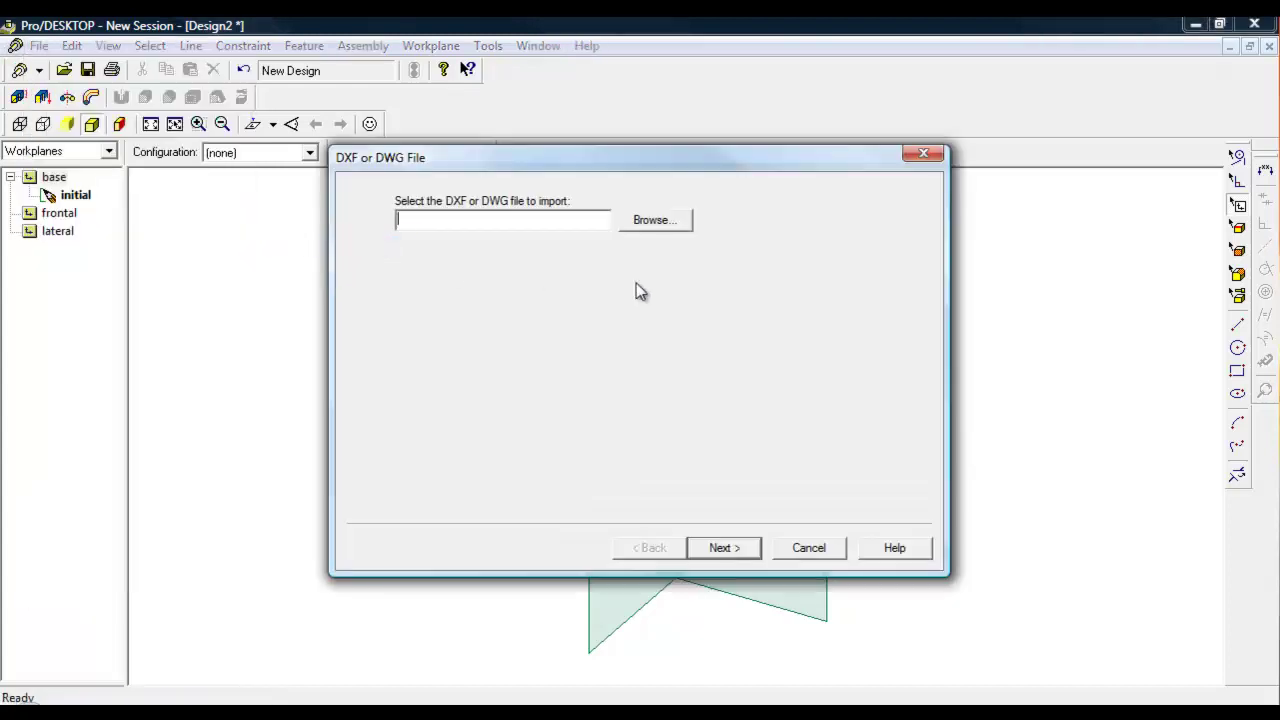
left_click(641, 221)
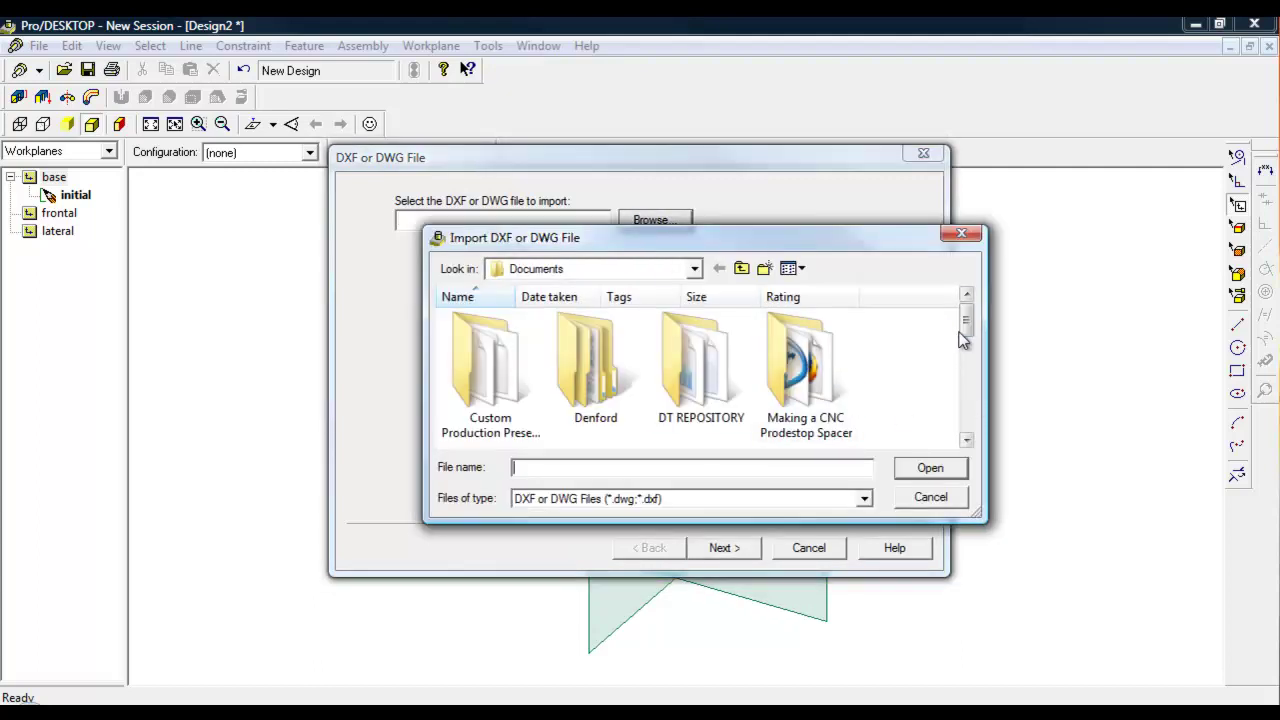
left_click_drag(968, 333, 968, 411)
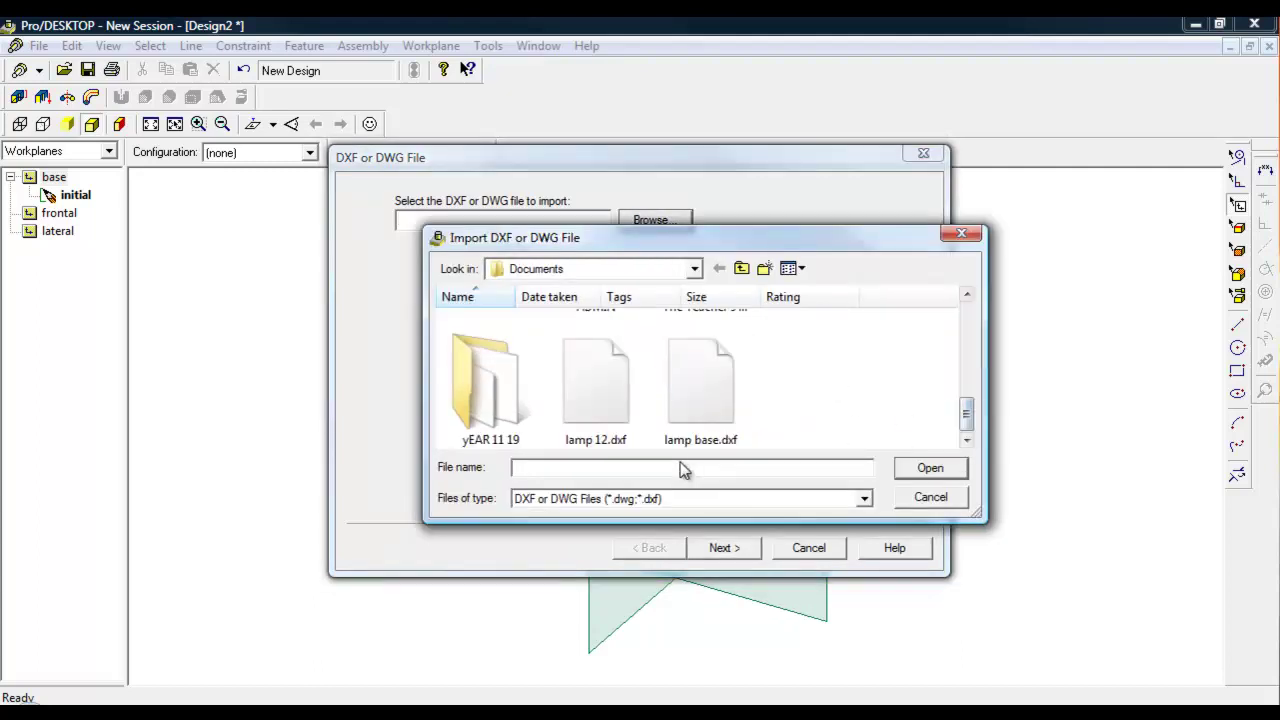
left_click(611, 411)
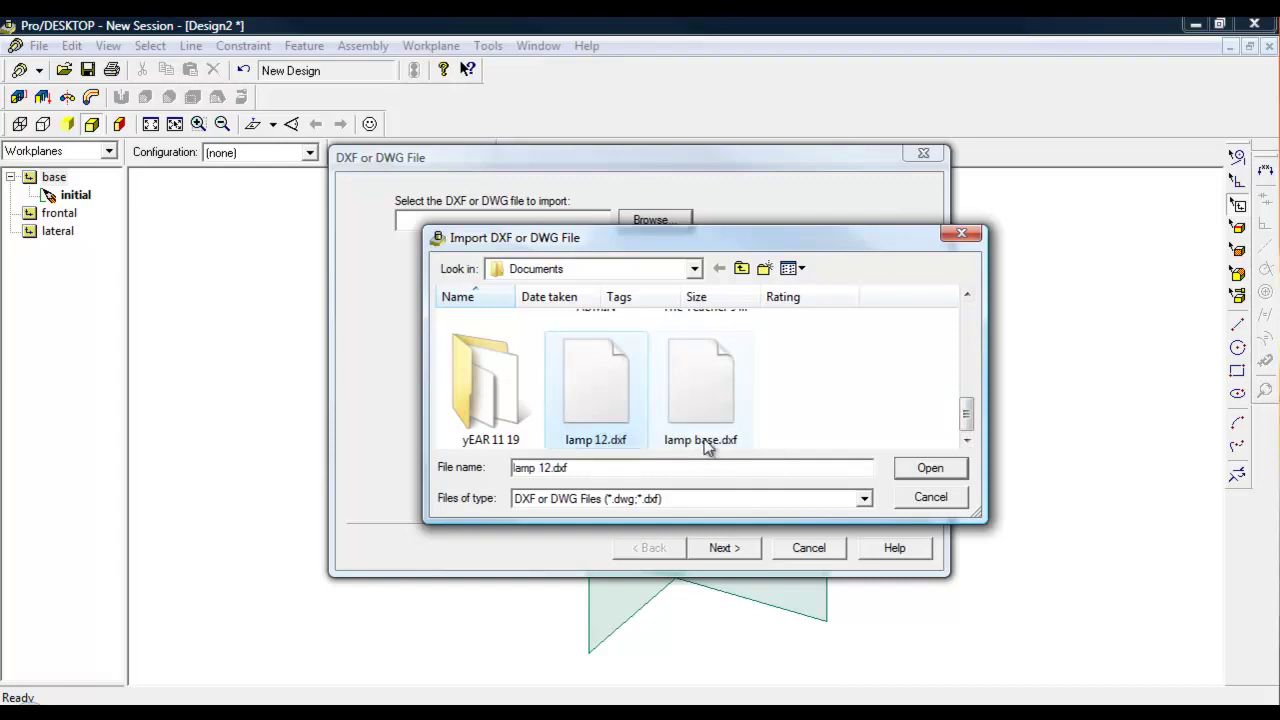
left_click(918, 474)
left_click(740, 550)
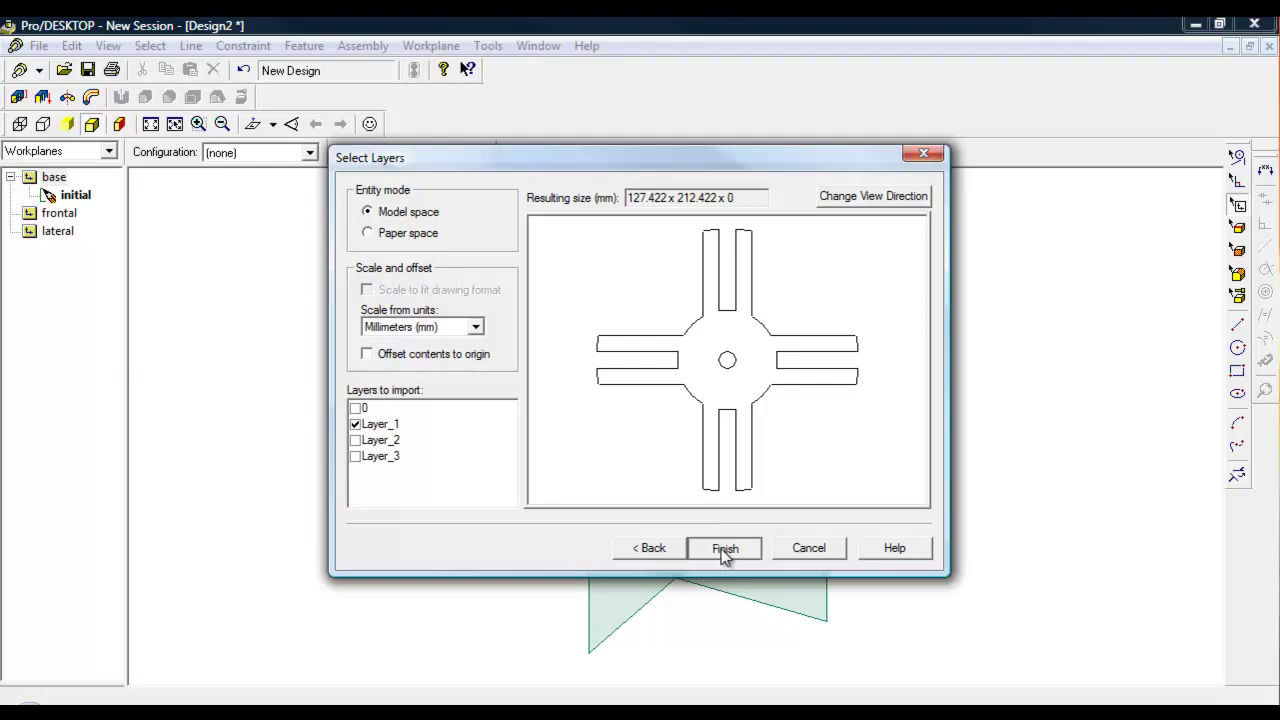
left_click(724, 548)
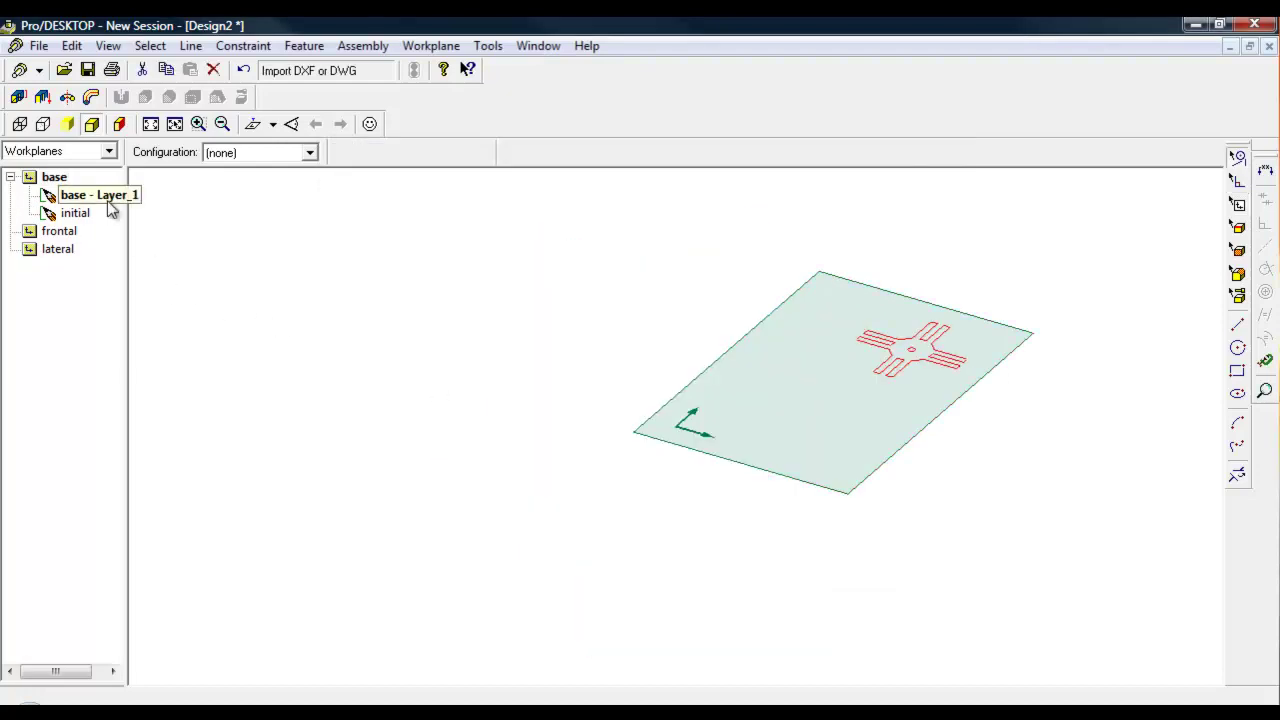
Extrude the imported Layer_1 cross profile 30 mm above the base workplane as added material.
left_click(1103, 378)
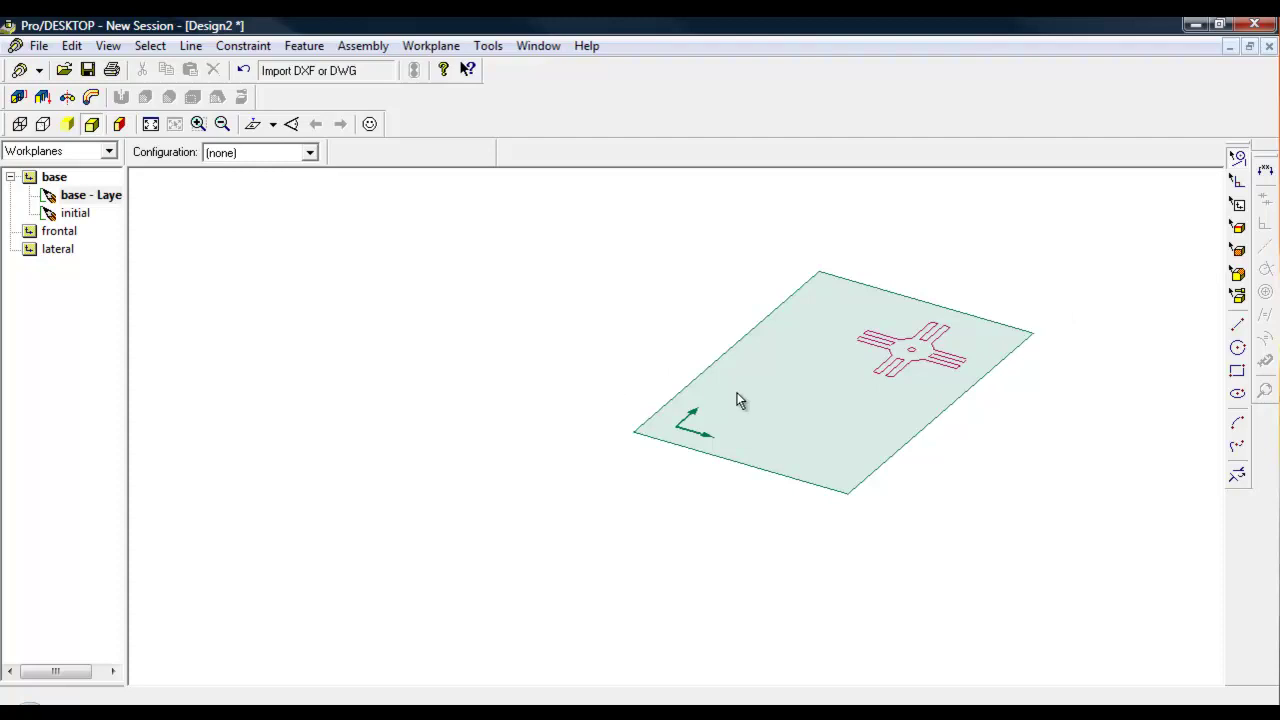
key("shift+a")
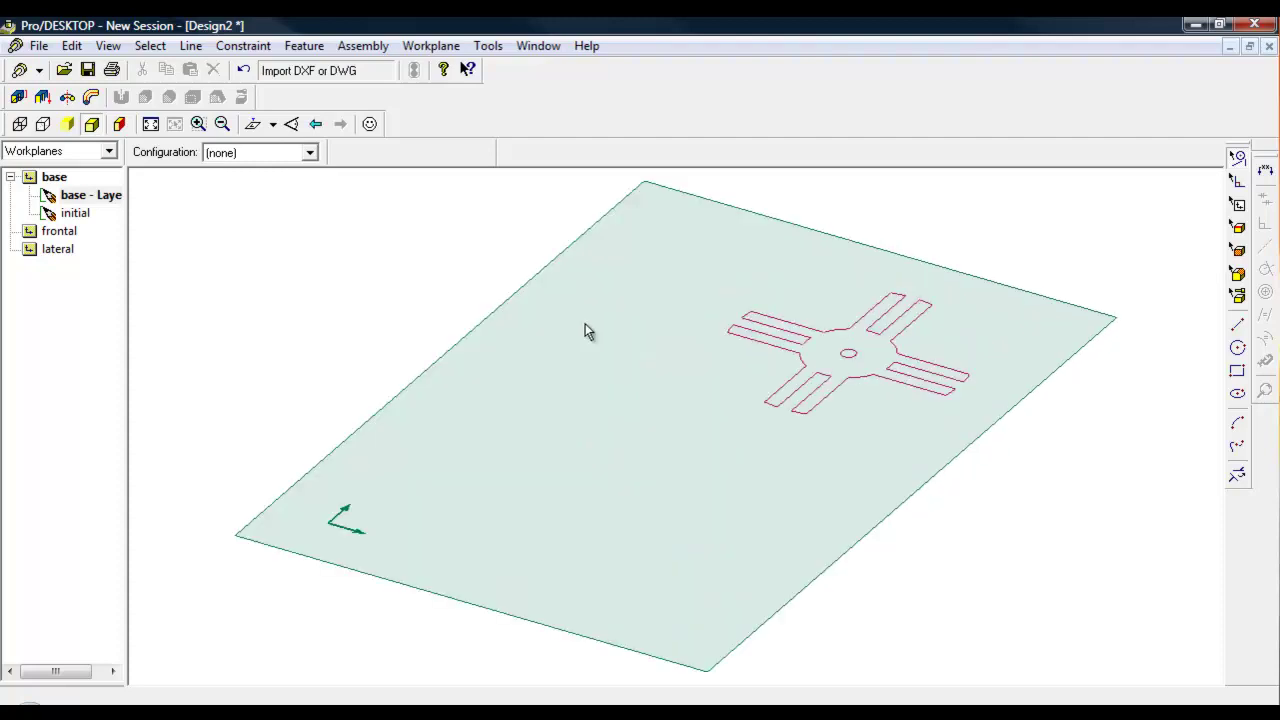
left_click(327, 47)
left_click(330, 69)
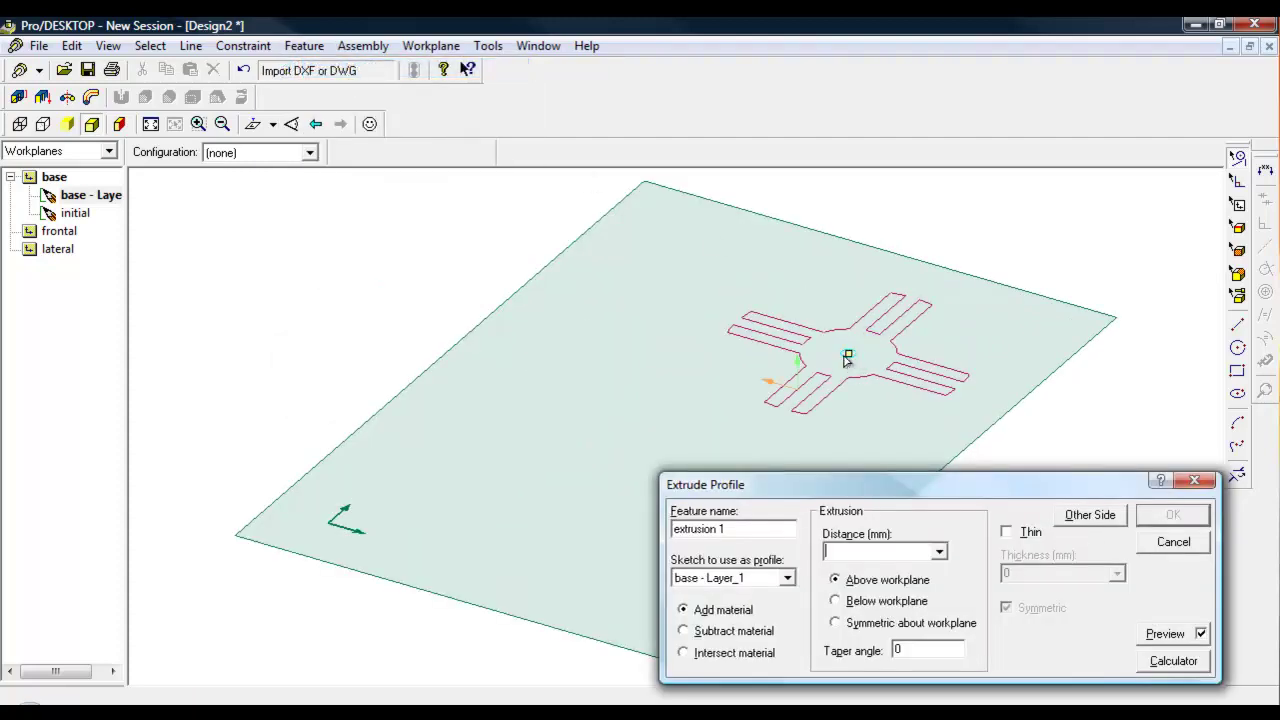
left_click_drag(847, 360, 849, 270)
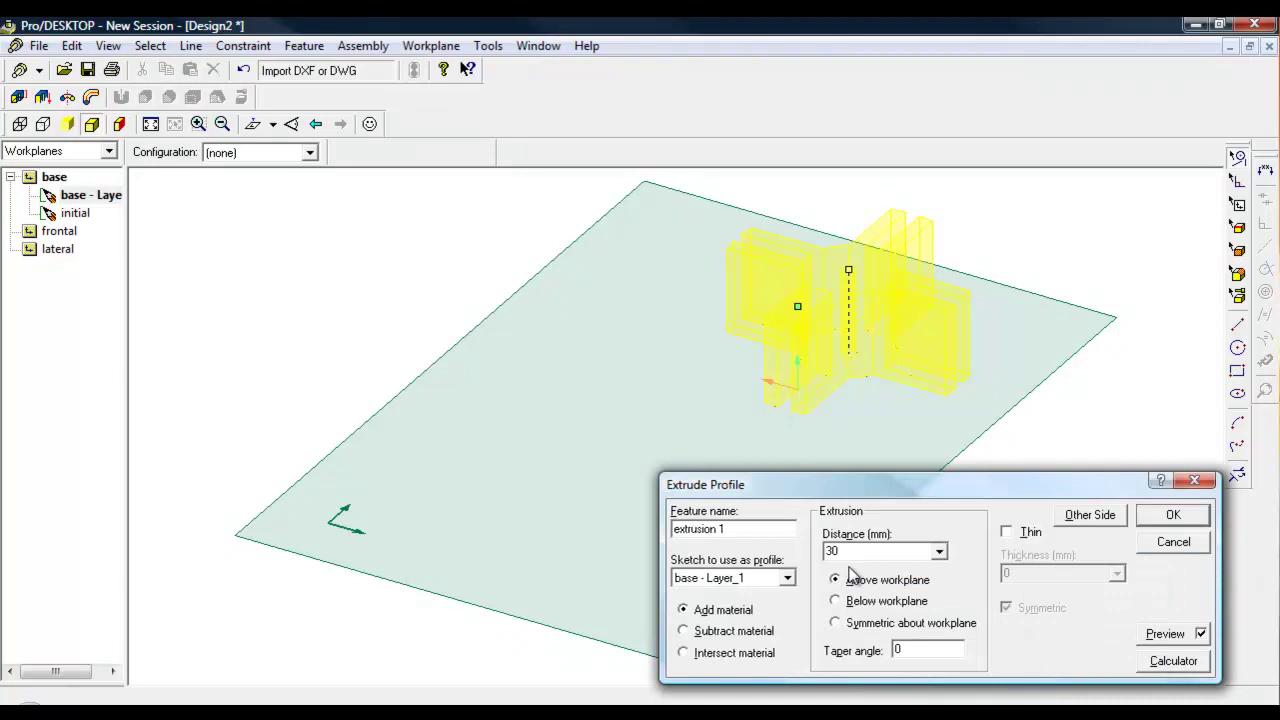
left_click(1165, 520)
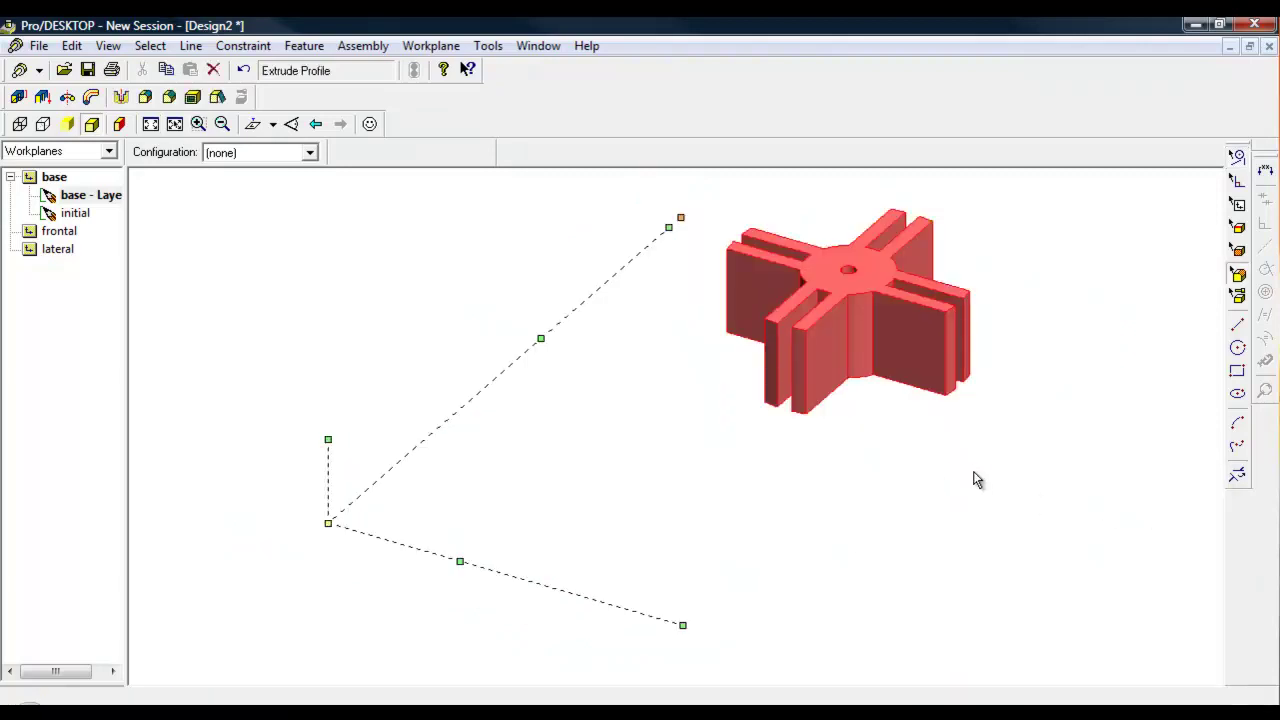
key("shift+a")
left_click(994, 341)
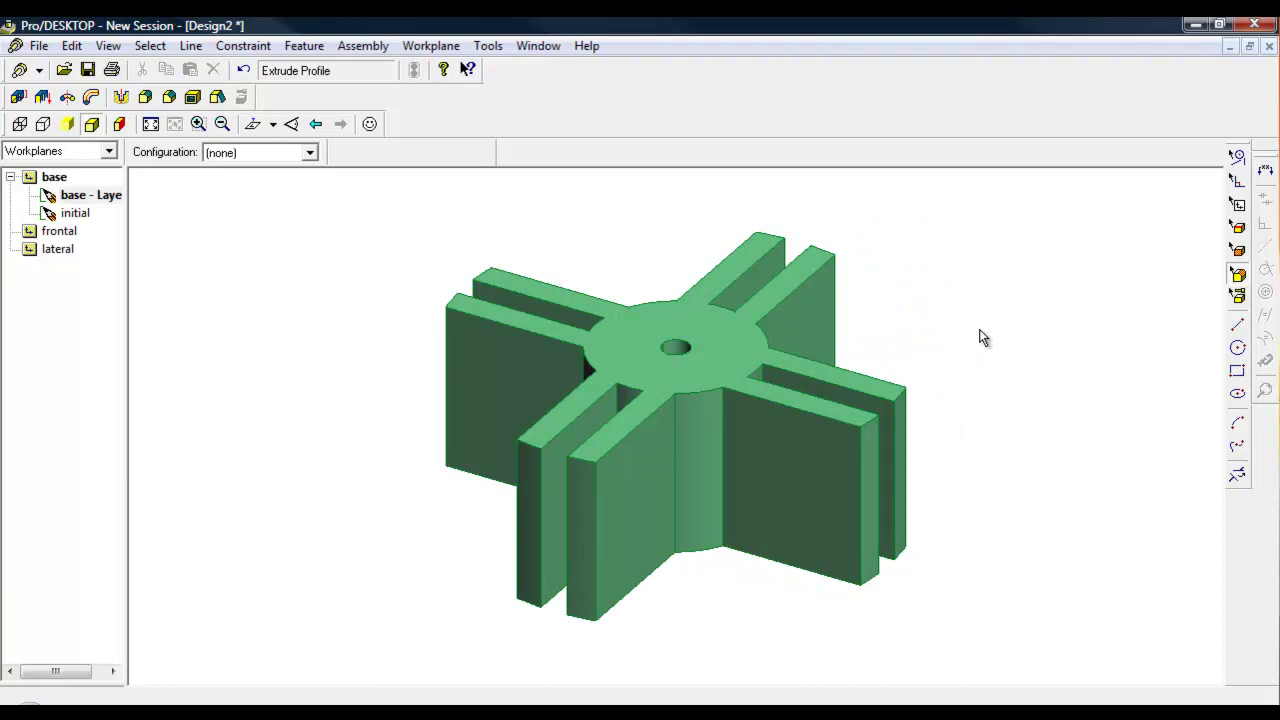
Round the eight top outer end edges of the cross arms with a constant radius of 10 mm.
key("e")
left_click(521, 447)
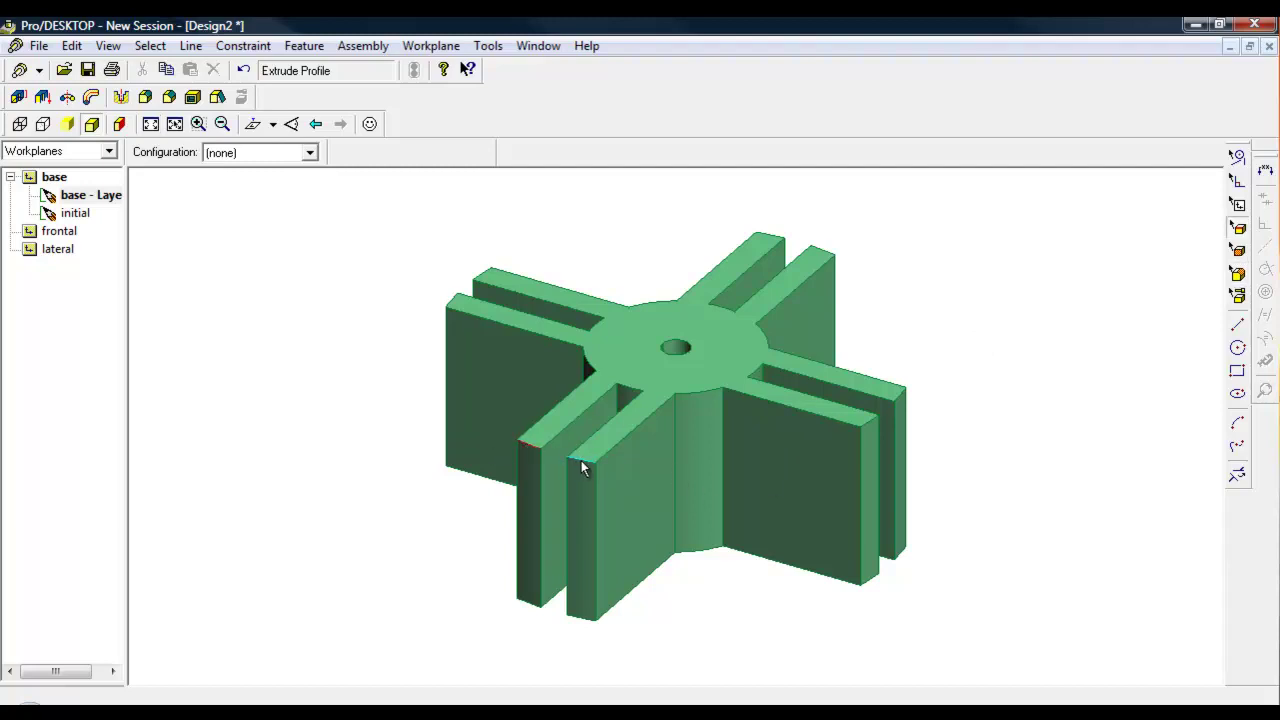
left_click(450, 303)
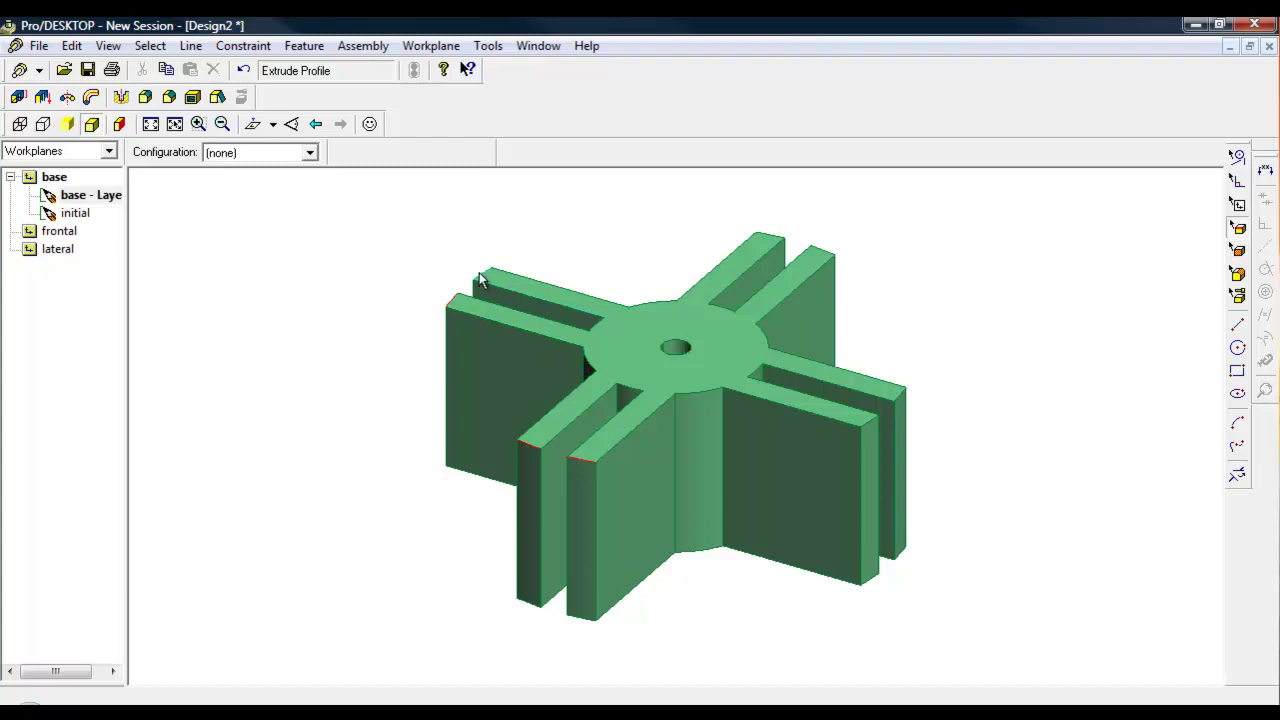
left_click(770, 236)
left_click(823, 250)
left_click(900, 393)
left_click(868, 423)
left_click(304, 45)
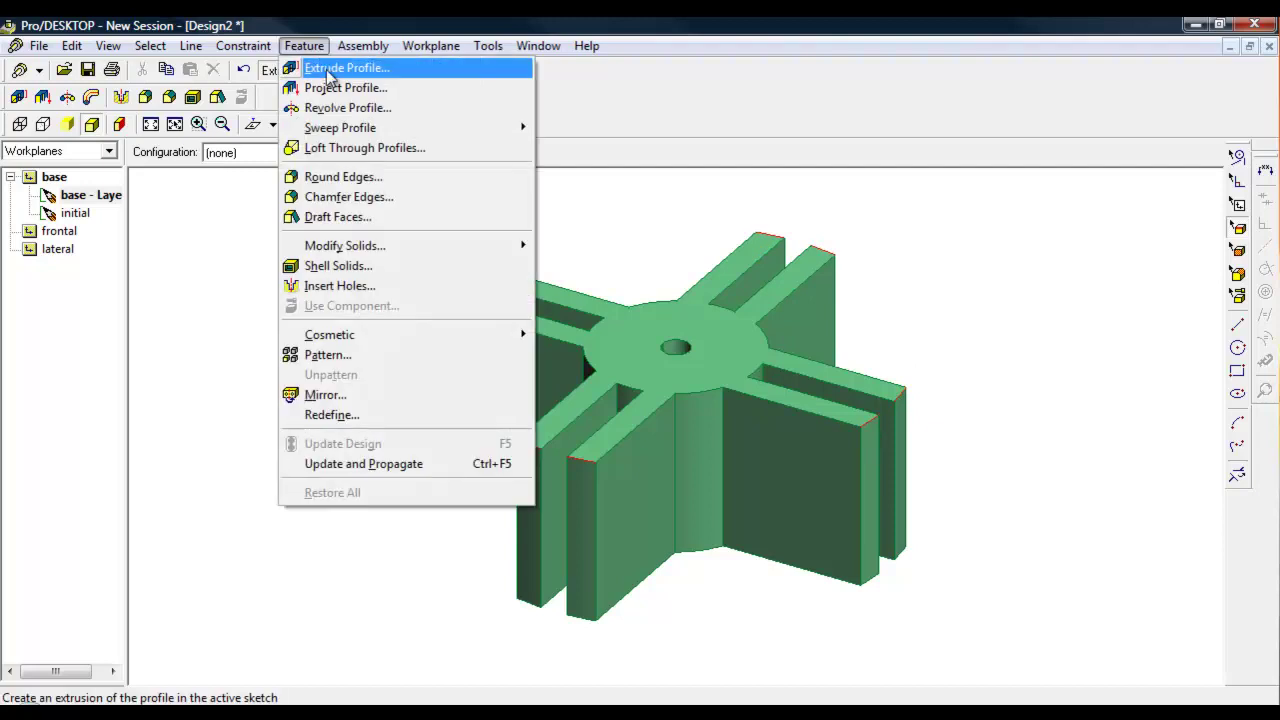
left_click(340, 174)
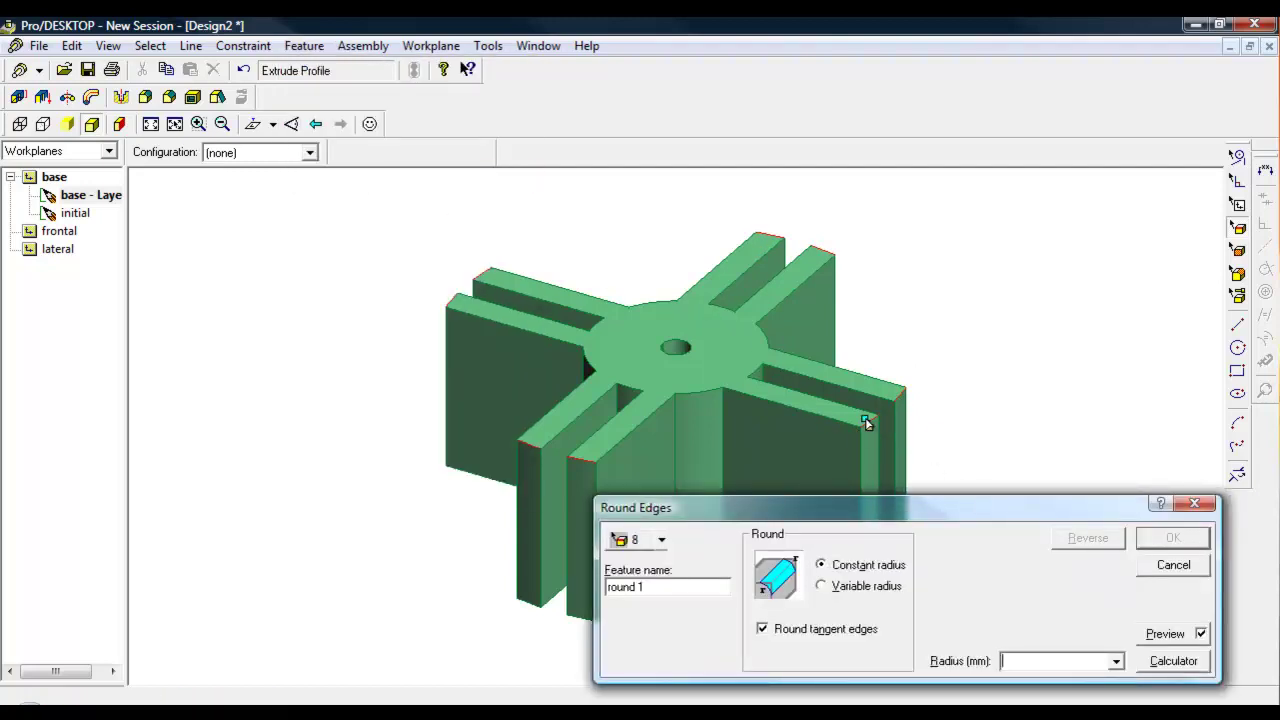
left_click_drag(866, 423, 821, 410)
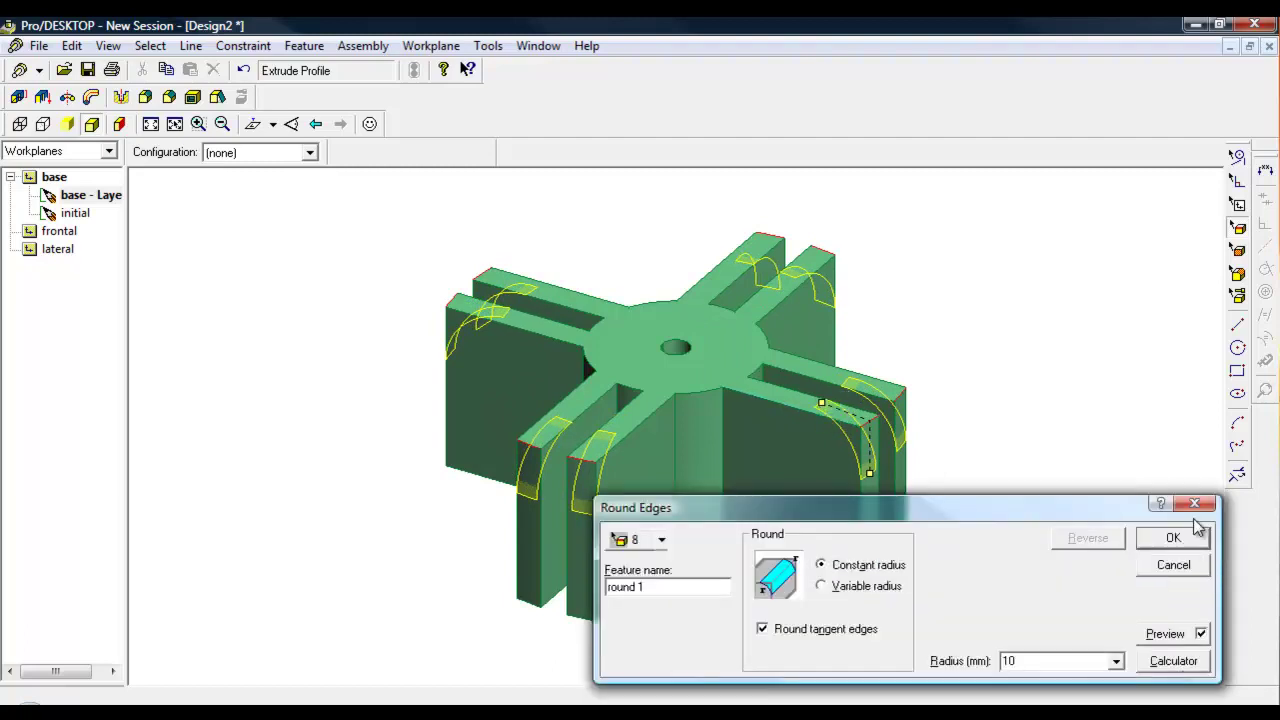
left_click(1152, 543)
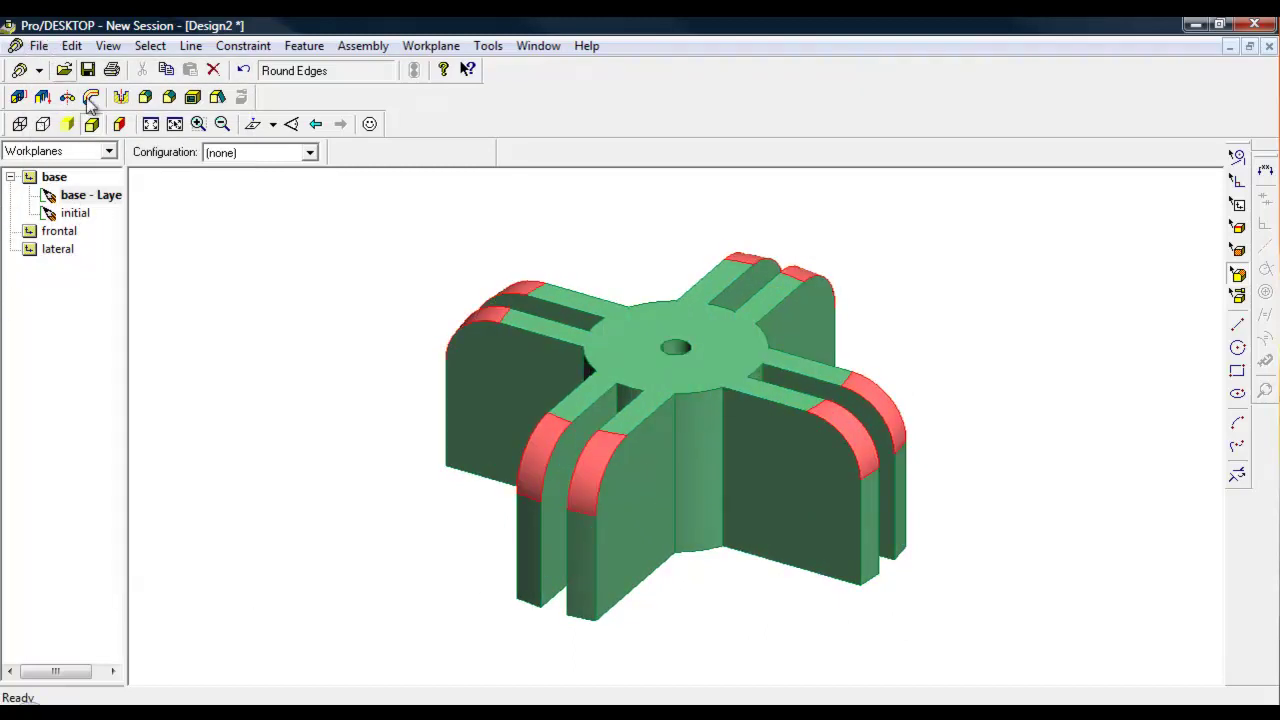
Save the design as lamp12 in the Documents folder.
left_click(39, 46)
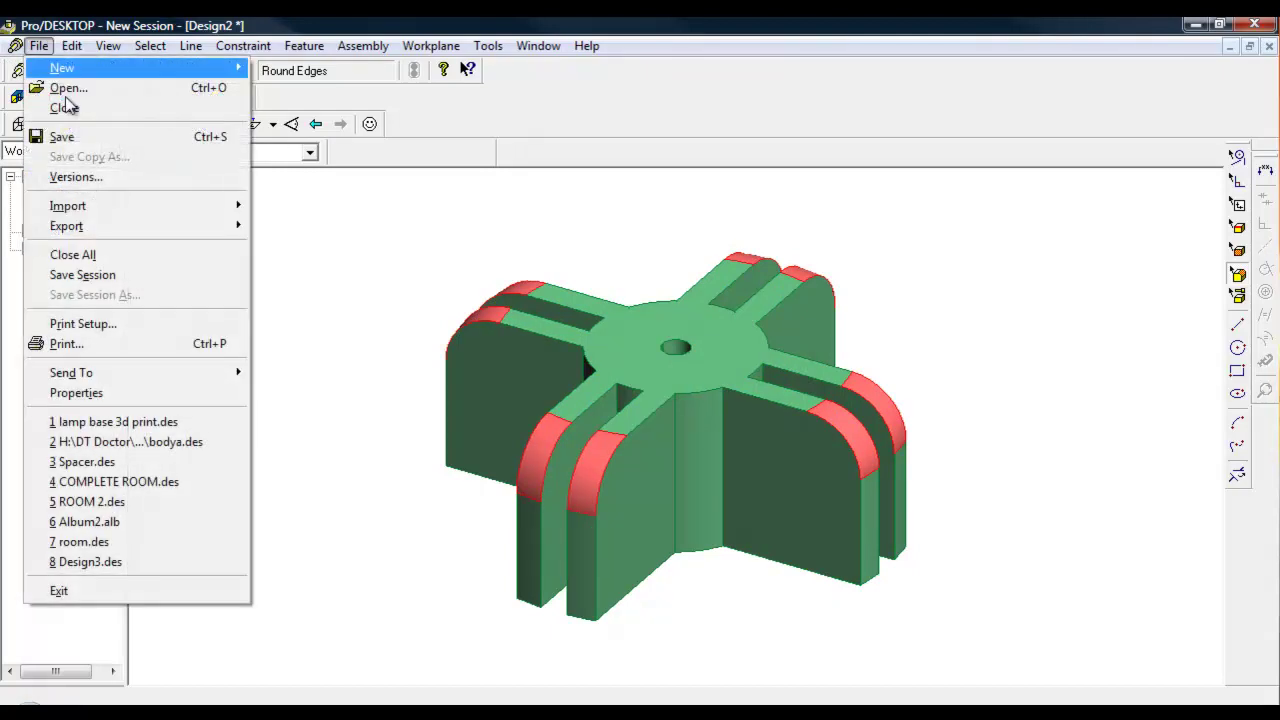
left_click(92, 152)
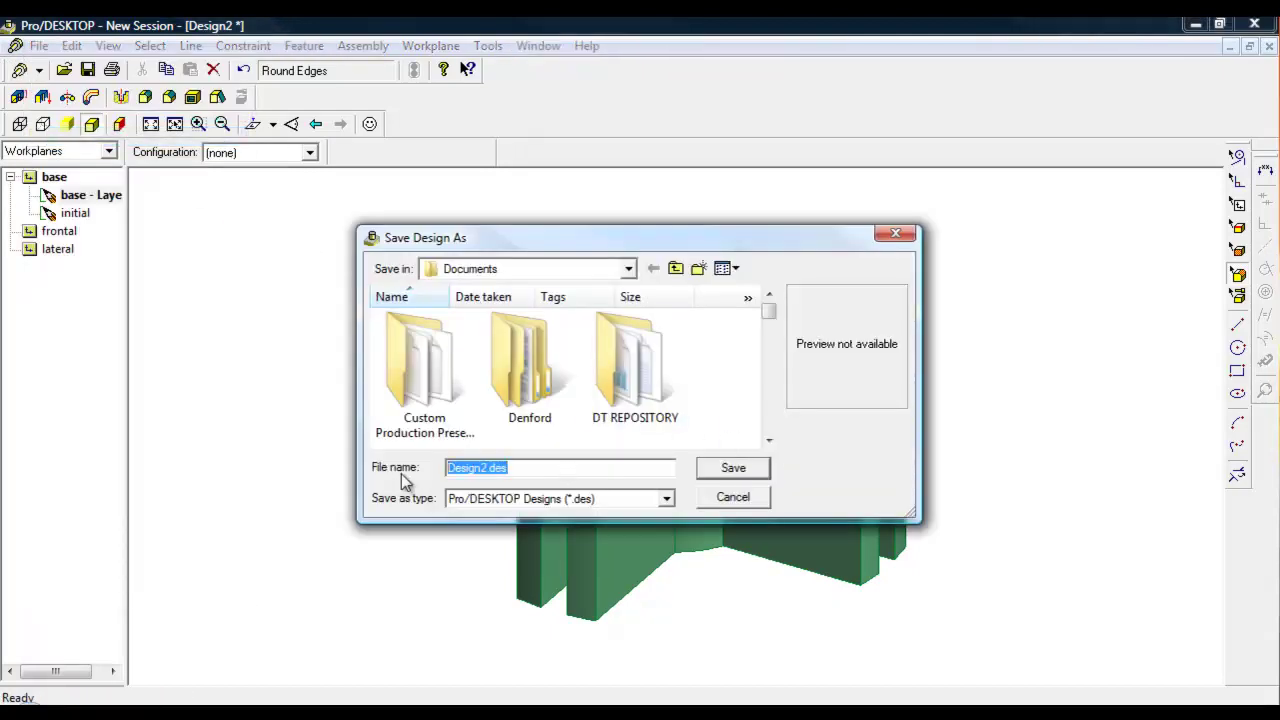
key("BackSpace")
type("lamp12")
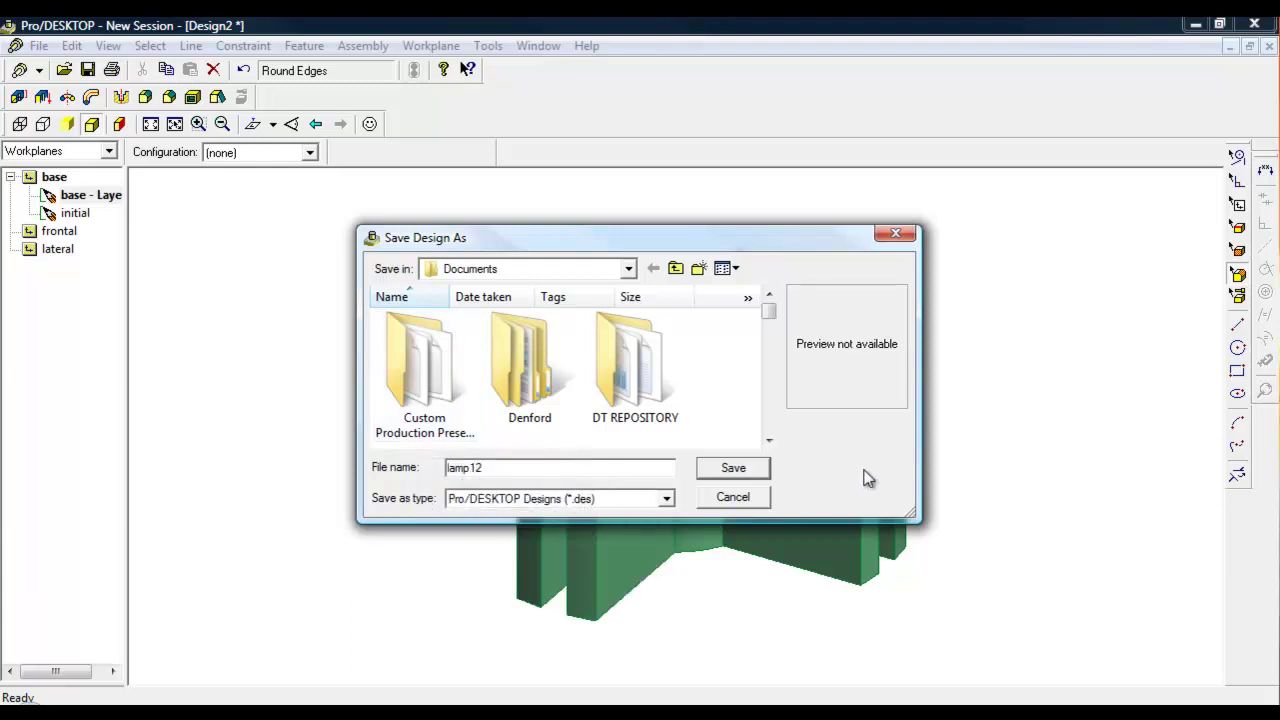
left_click(745, 469)
Export the model as the stereolithography file lamp 12.stl in the Documents folder, at scale 1 in ASCII mode.
left_click(38, 46)
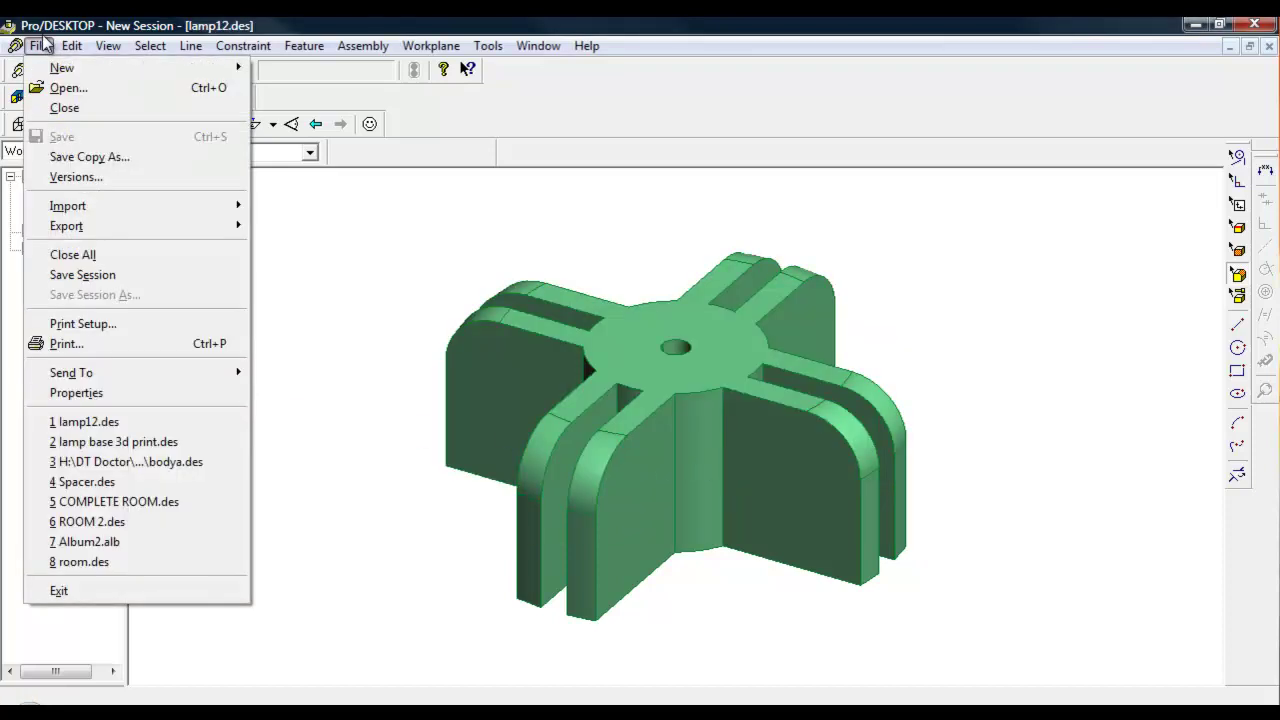
mouse_move(70, 230)
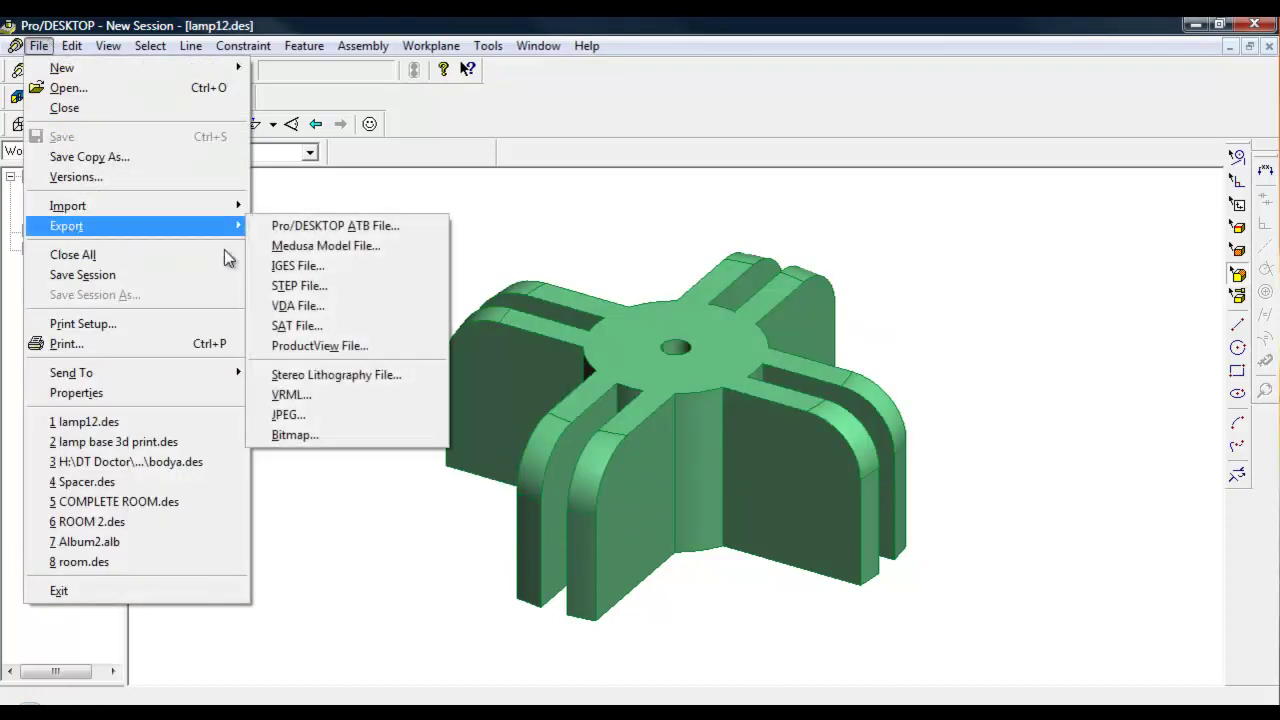
left_click(364, 378)
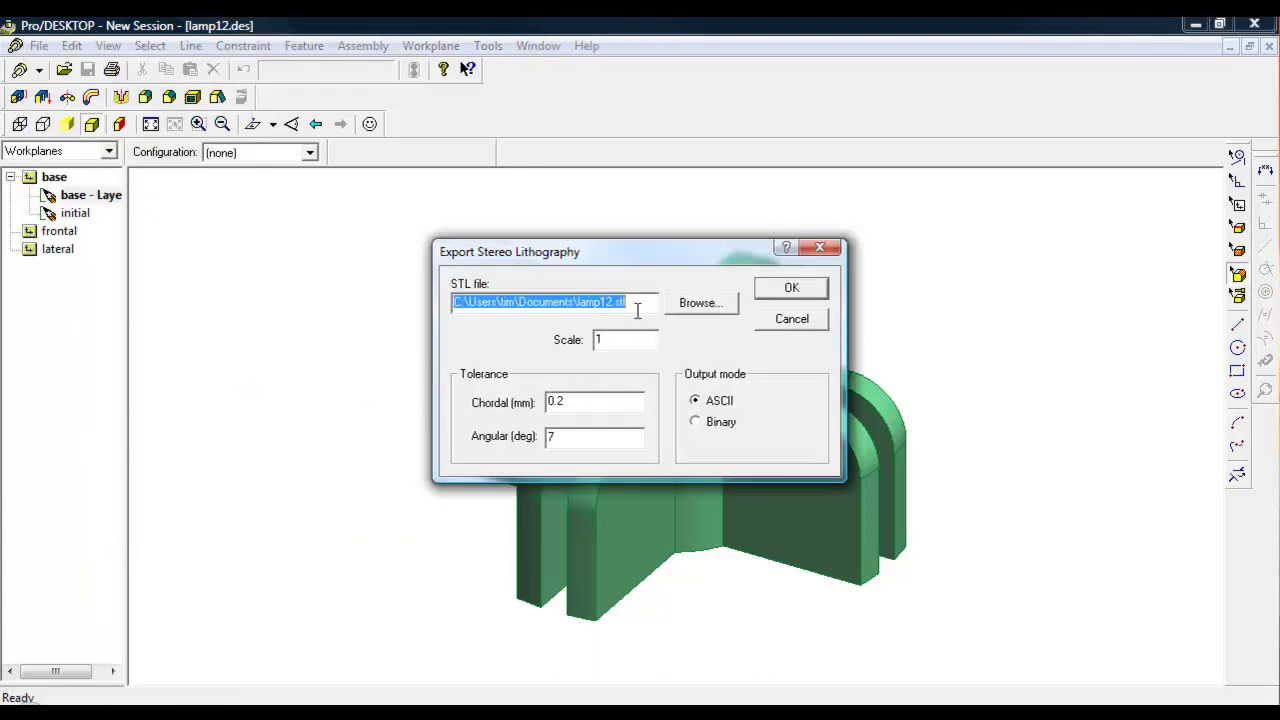
left_click(697, 304)
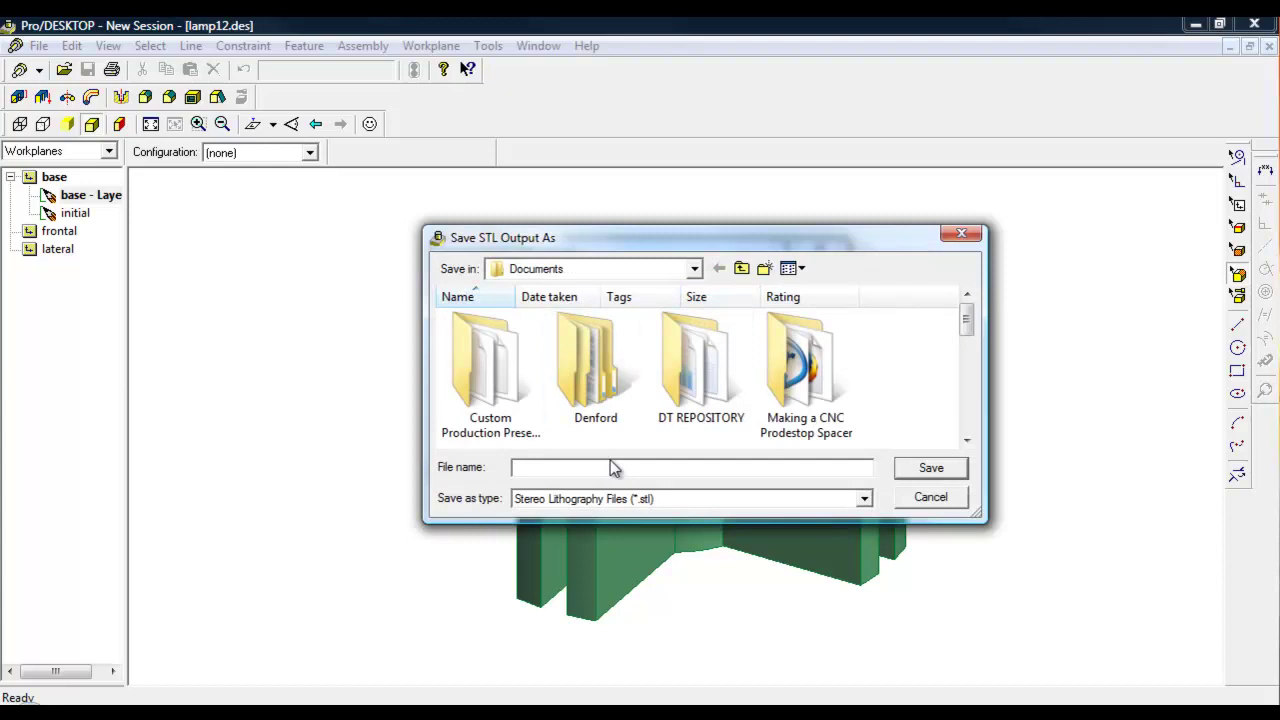
type("lamp 12")
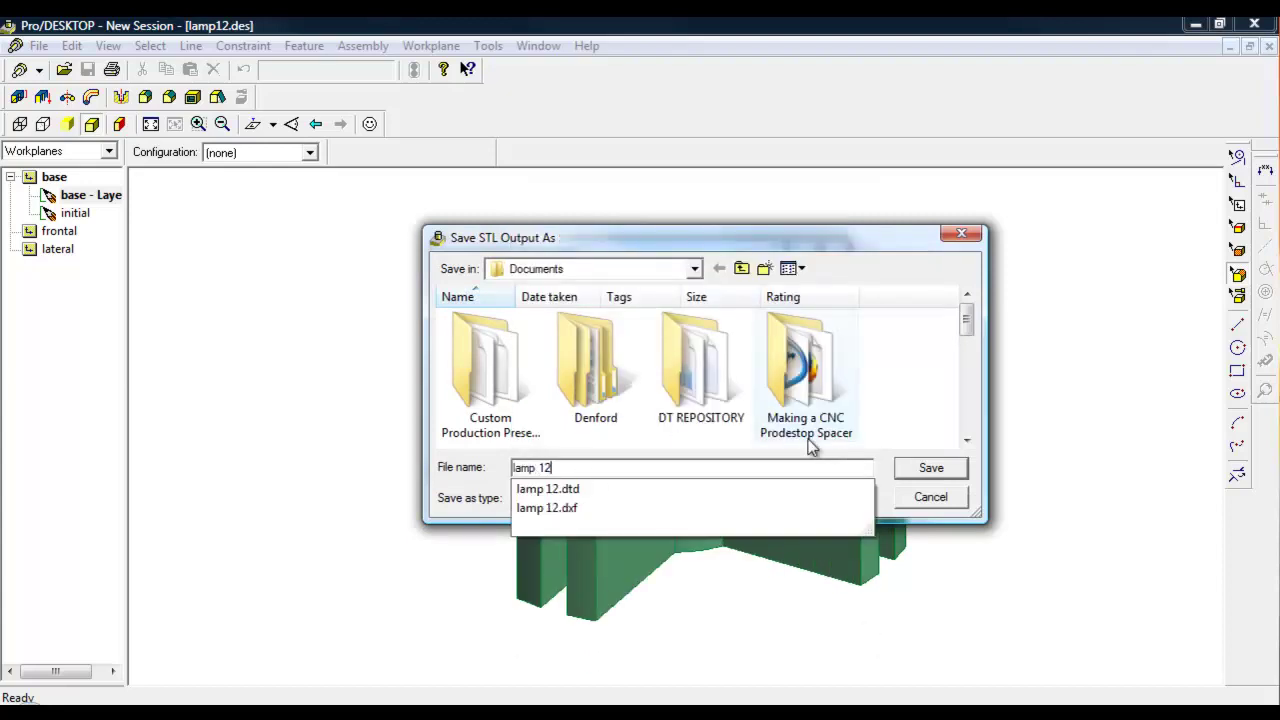
left_click(930, 468)
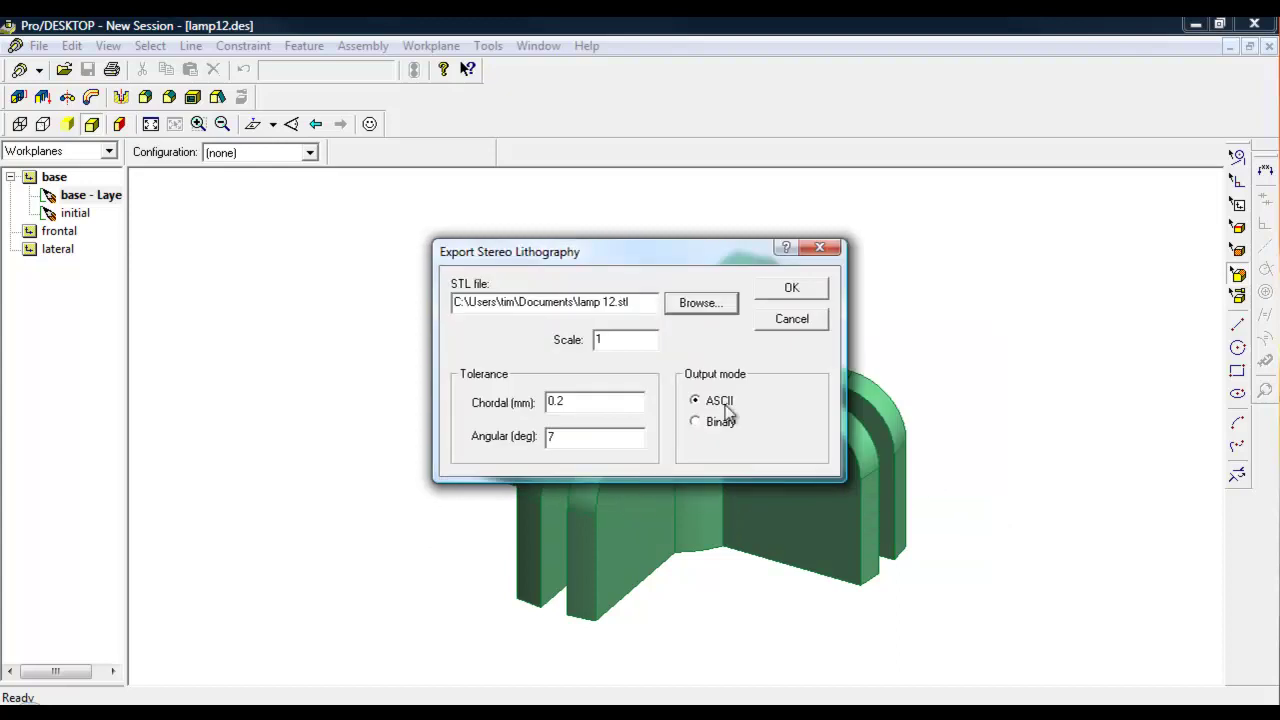
left_click(780, 292)
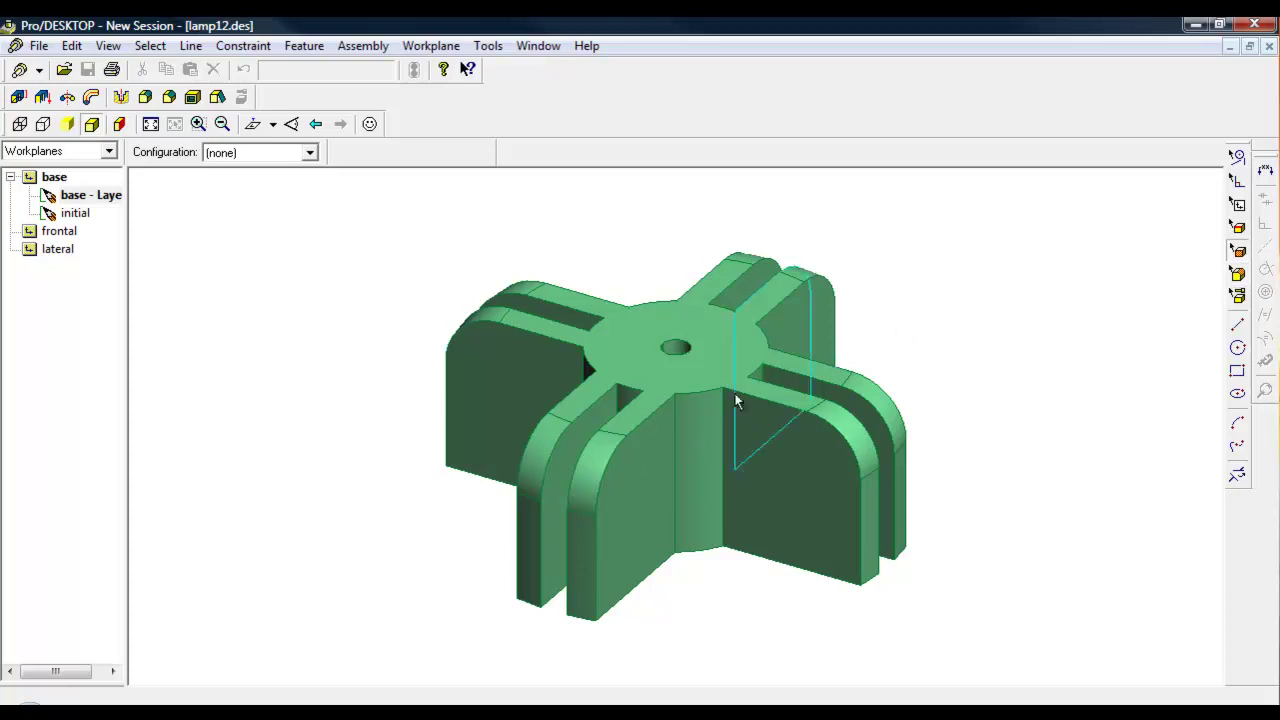
Create a workplane in the plane of the front arm's flat outer side face.
left_click(642, 427)
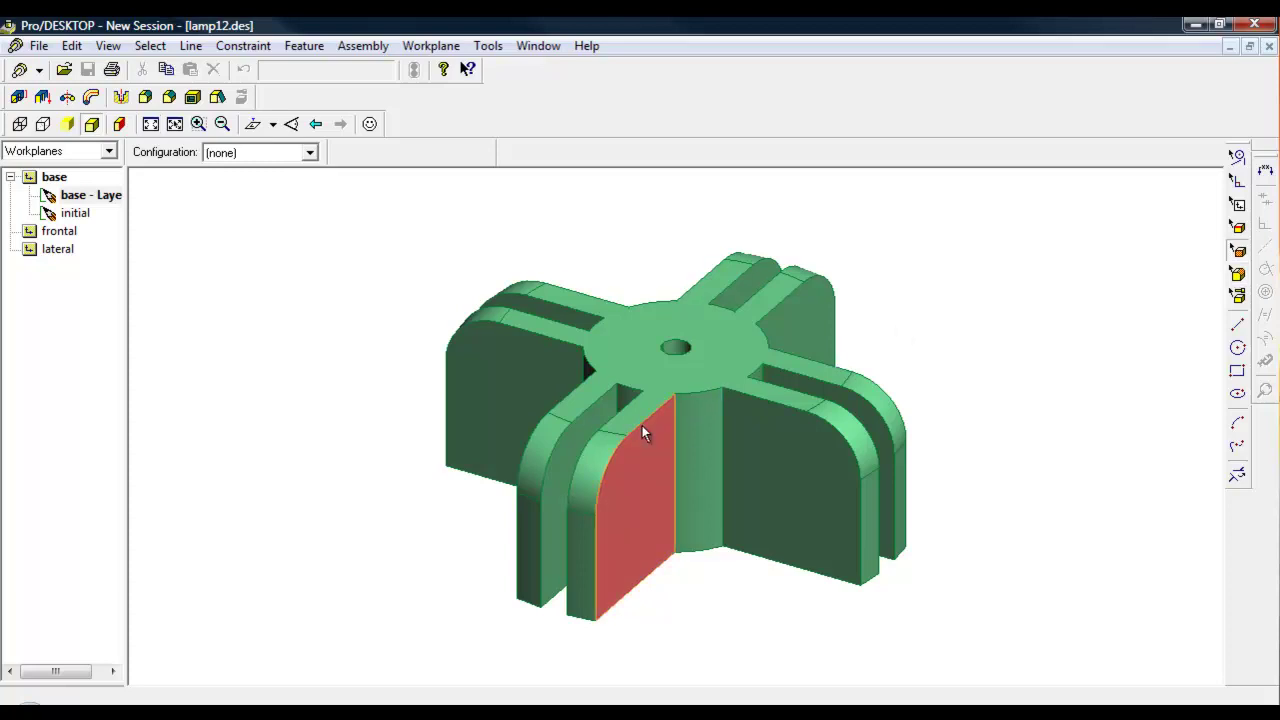
left_click(428, 46)
left_click(456, 72)
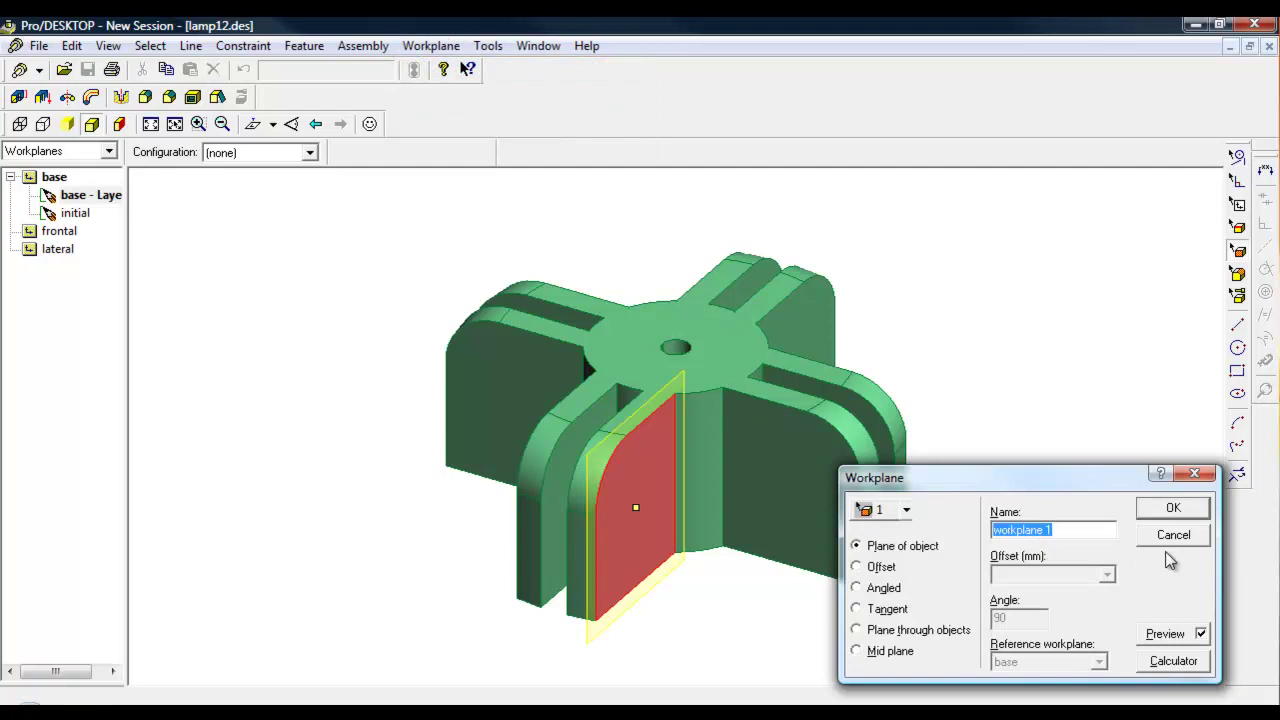
left_click(1150, 512)
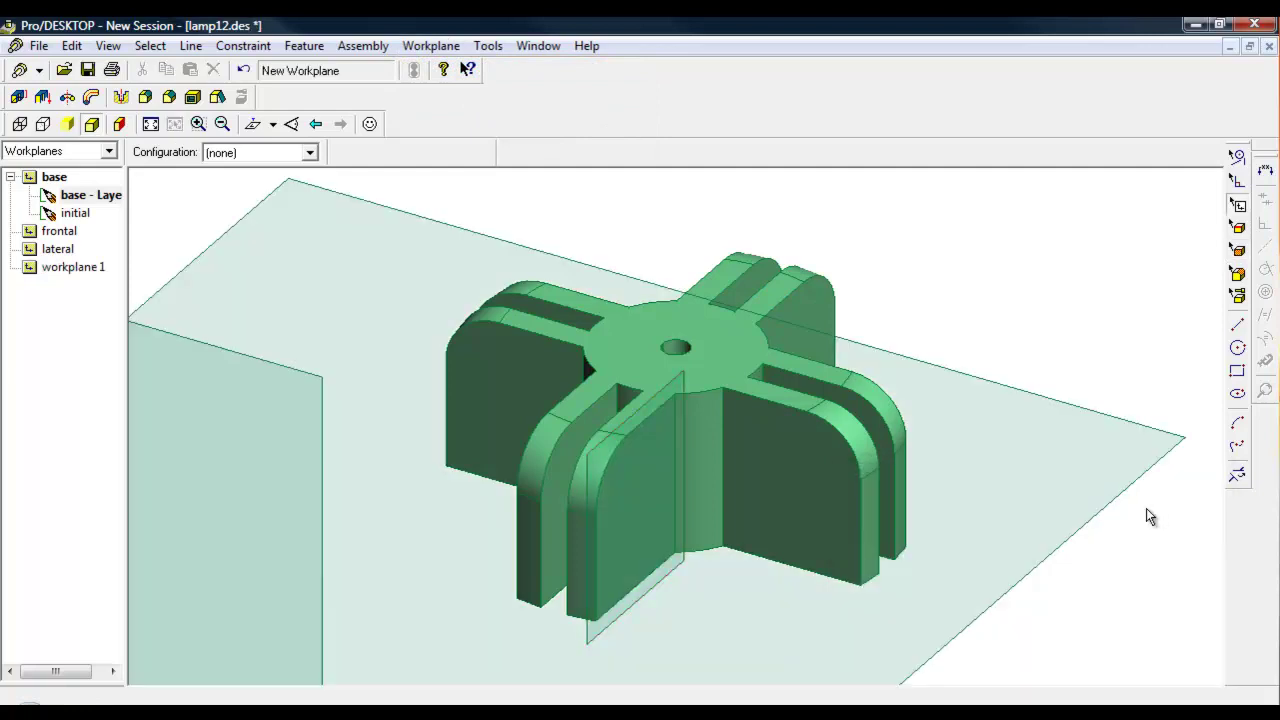
Redefine the new side-face workplane with the name "holes".
left_click(75, 269)
right_click(76, 270)
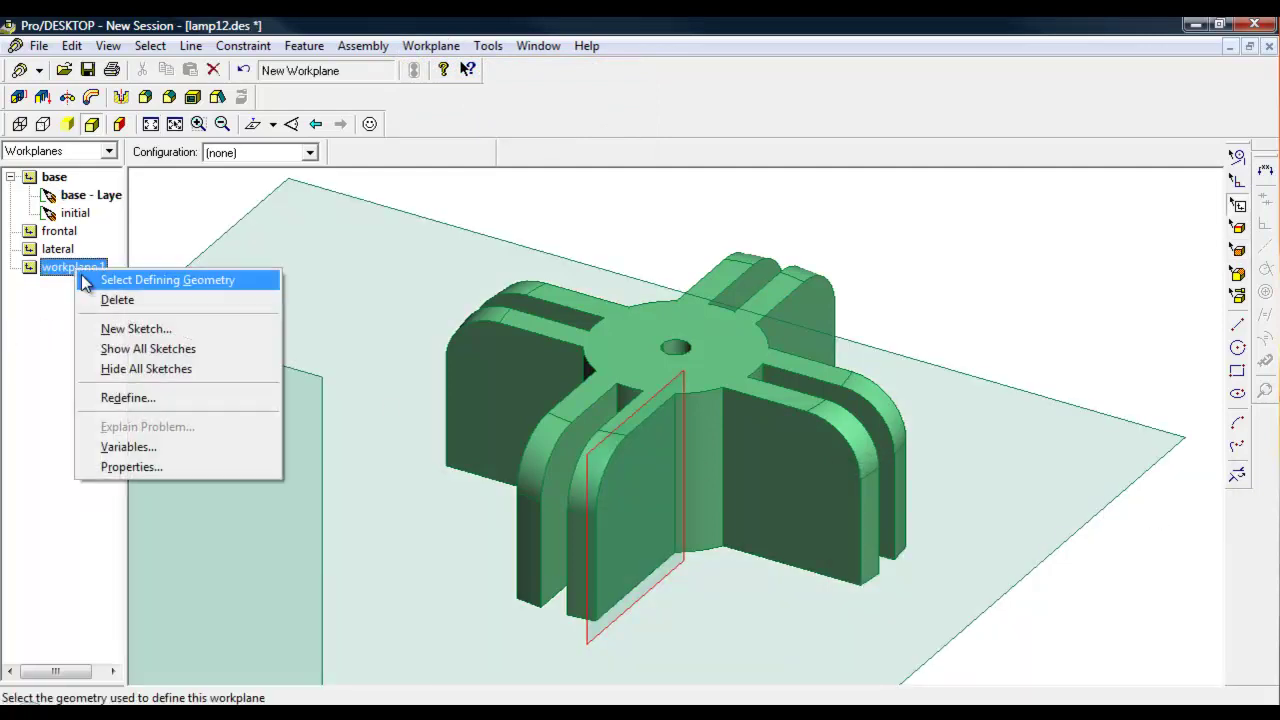
left_click(127, 397)
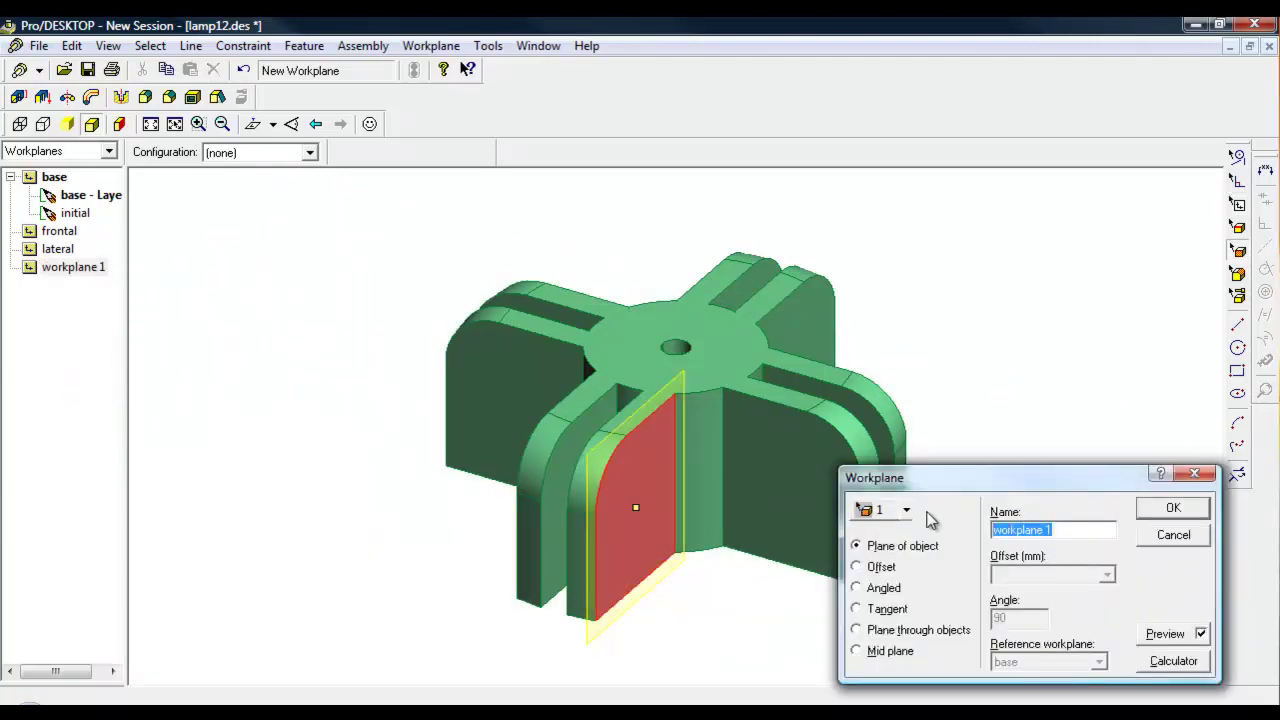
type("holes")
left_click(1165, 508)
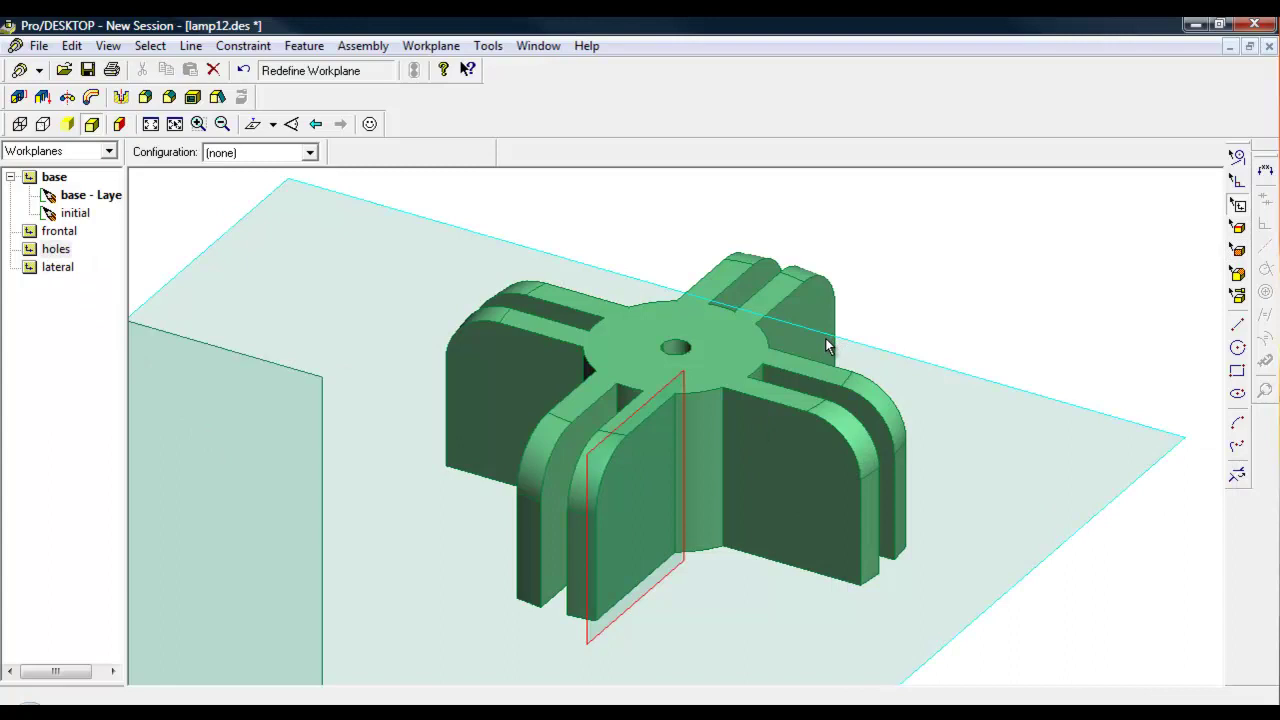
Add a new filled sketch to the holes workplane, keeping the default name.
key("shift+w")
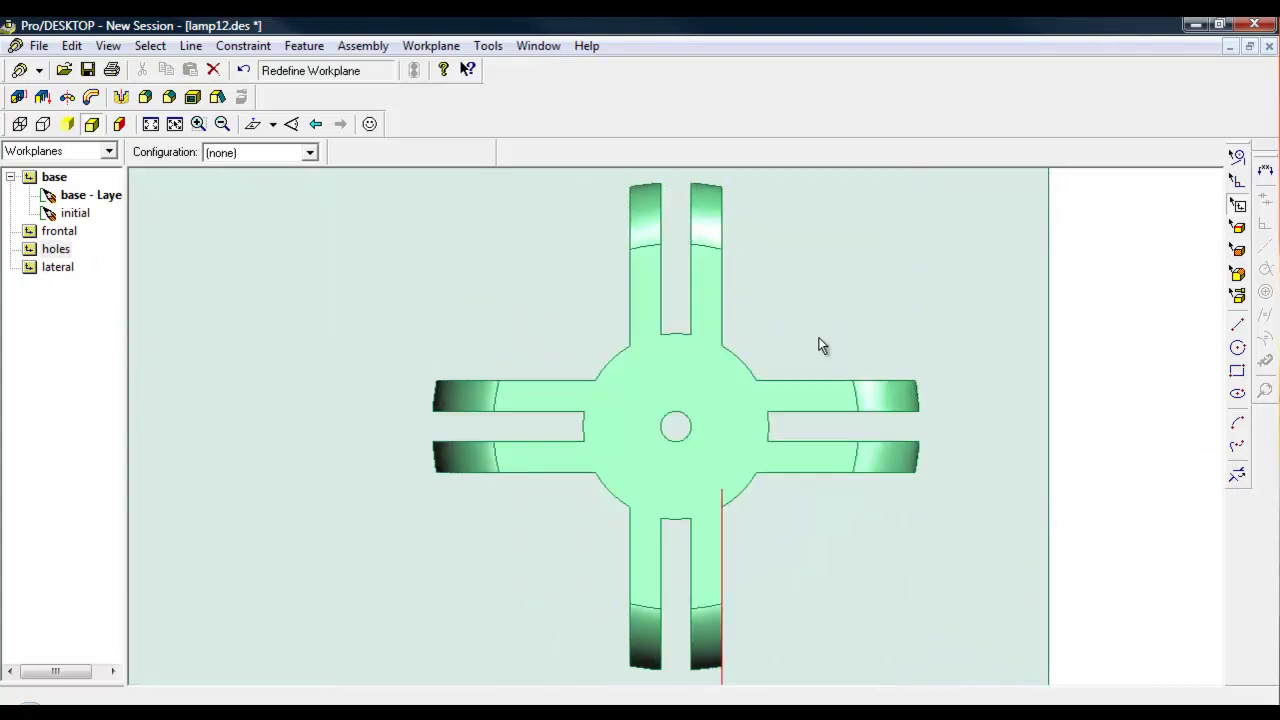
right_click(60, 252)
left_click(157, 312)
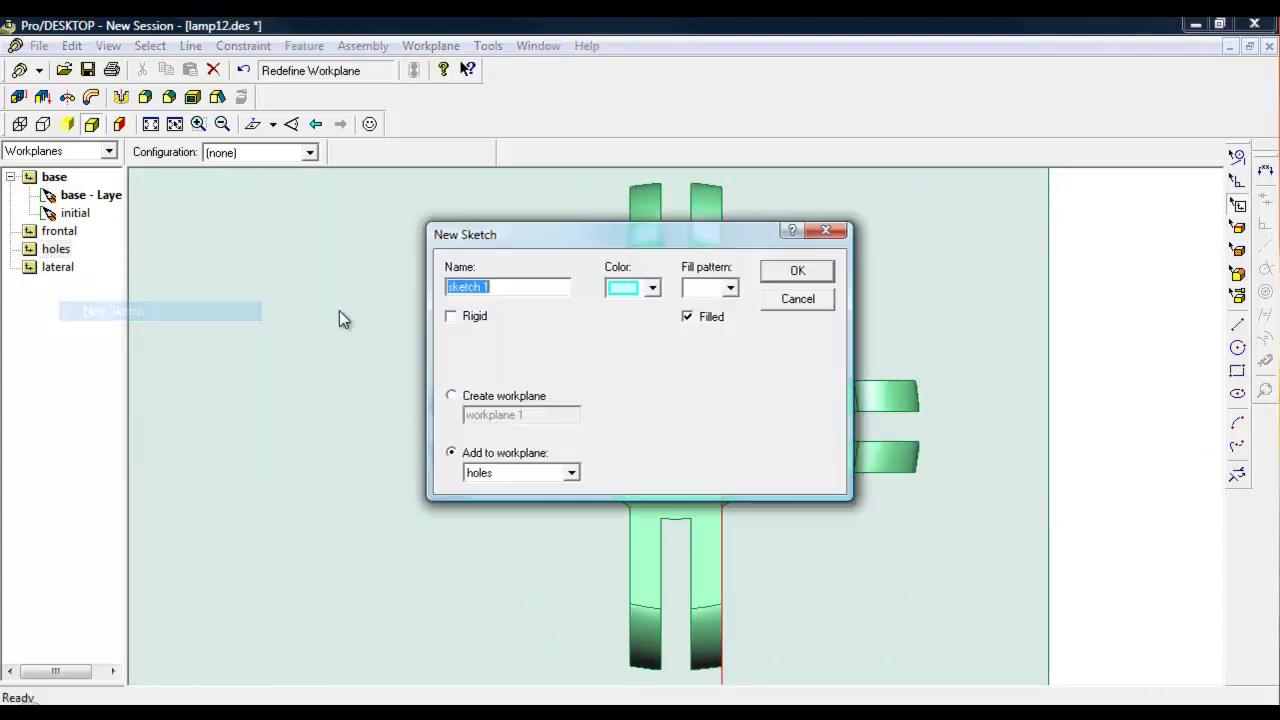
left_click(797, 270)
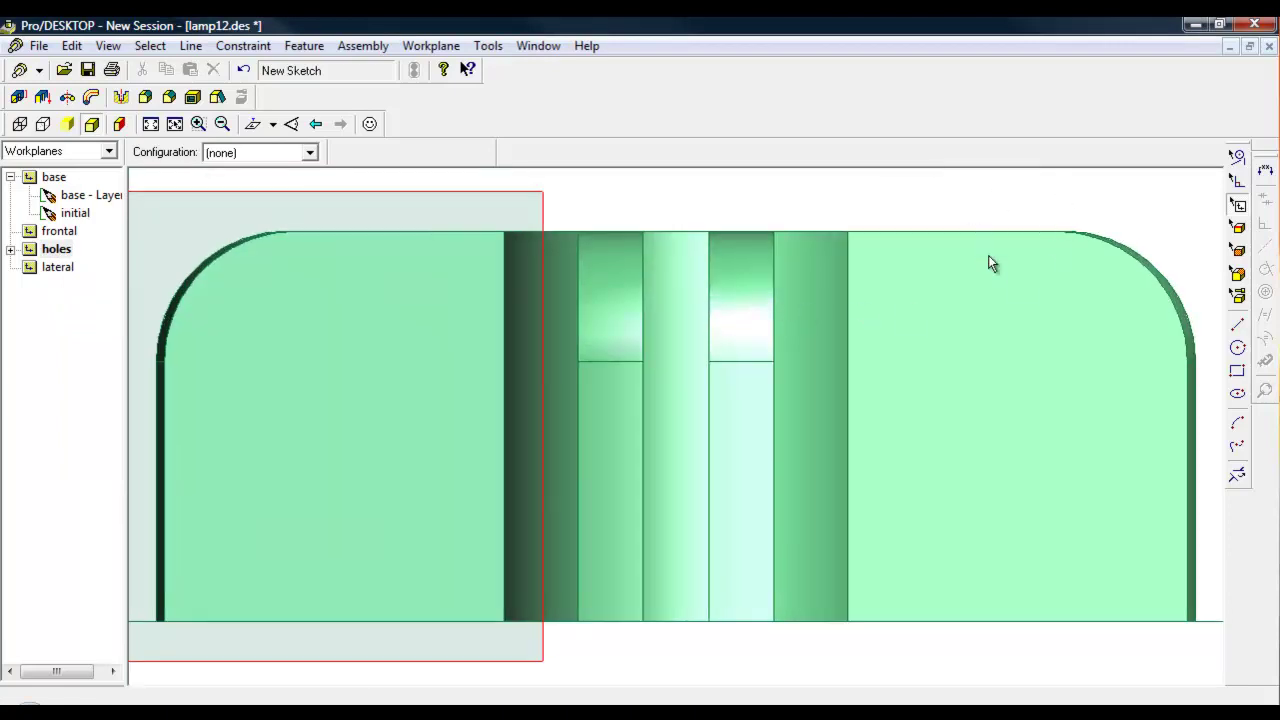
Draw horizontal and vertical construction lines through the sketch origin, the vertical extending about 18.5 mm below it and past both face edges.
left_click(1237, 325)
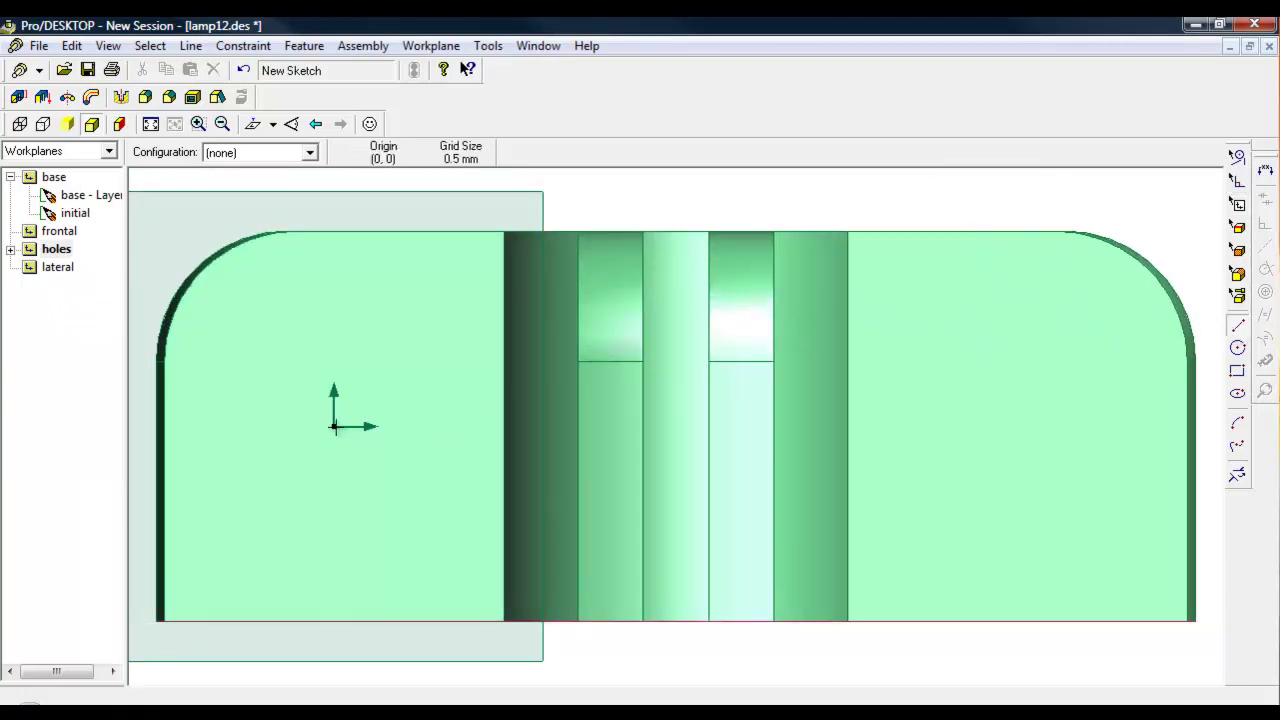
left_click_drag(334, 426, 1145, 428)
key("ctrl+g")
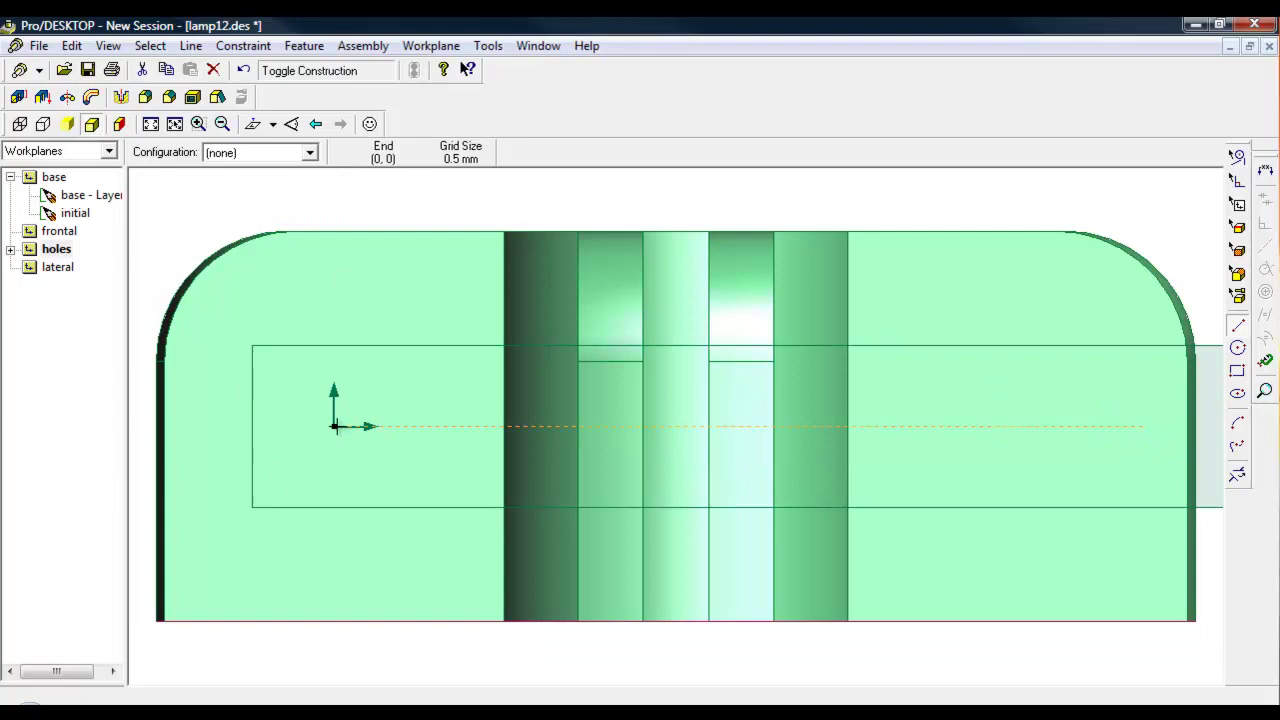
mouse_move(334, 426)
left_mouse_down()
mouse_move(334, 234)
mouse_move(318, 183)
left_mouse_up()
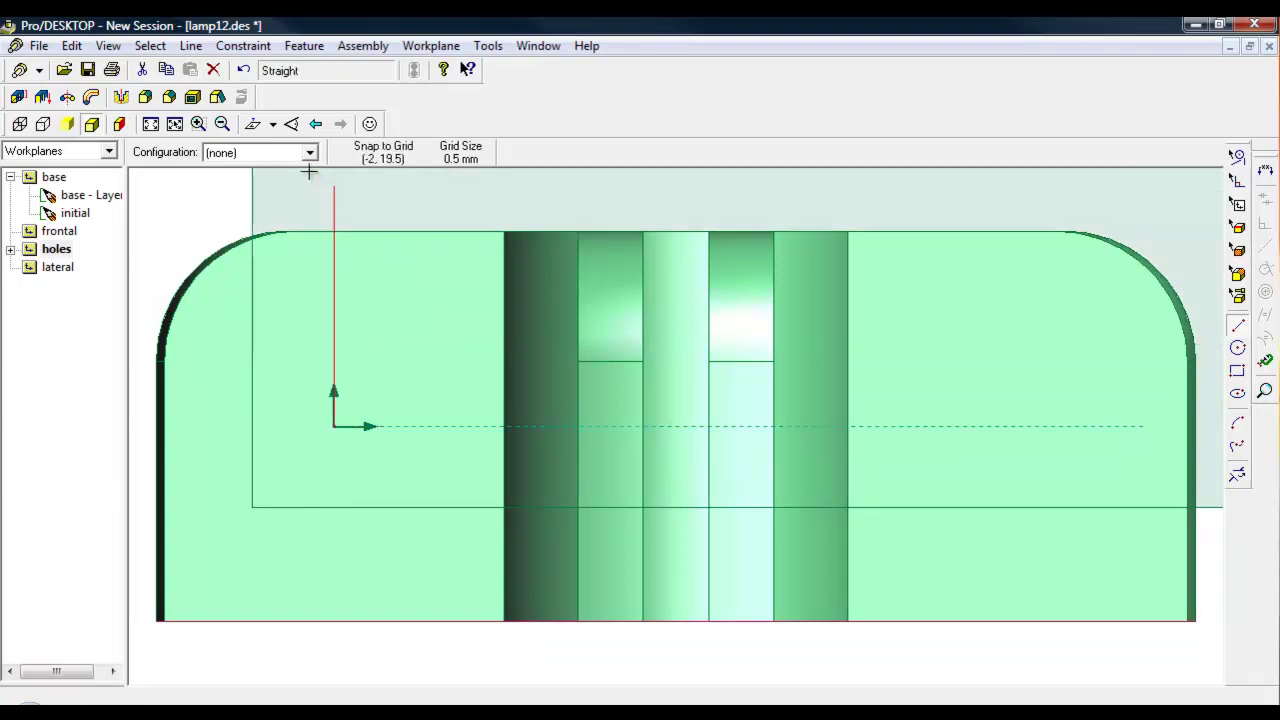
key("ctrl+t")
left_click_drag(334, 426, 333, 668)
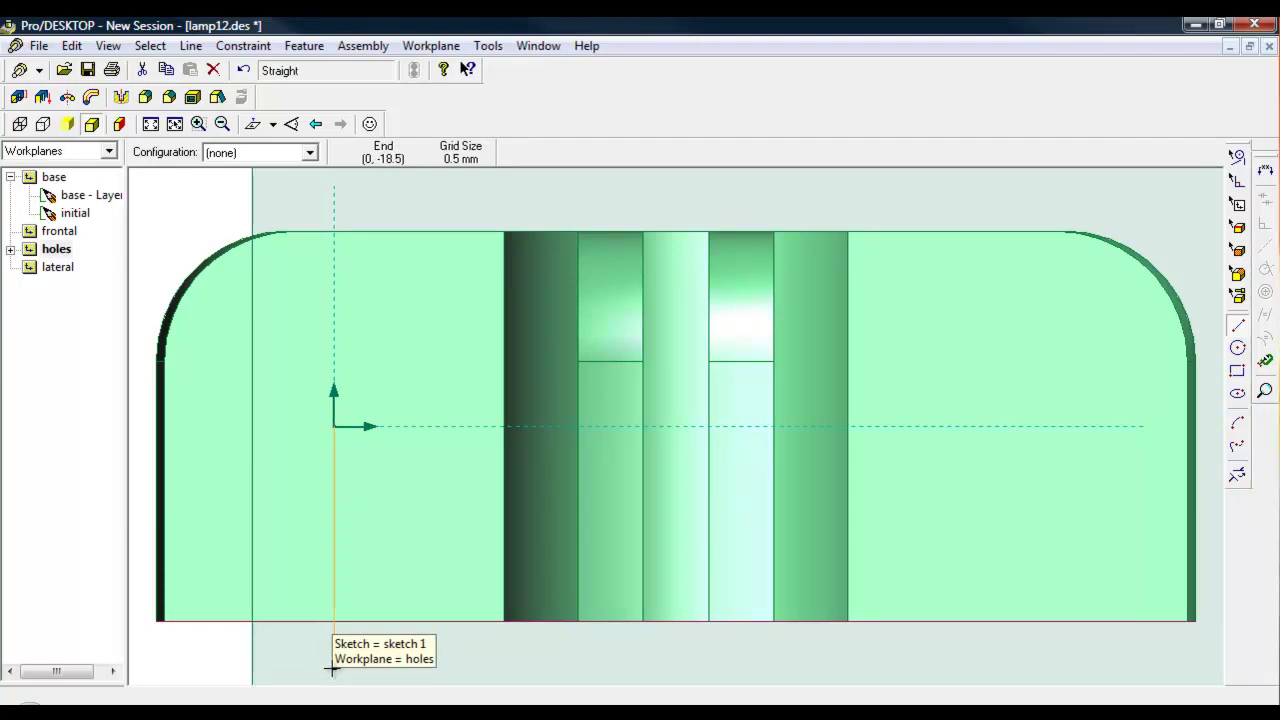
key("ctrl+t")
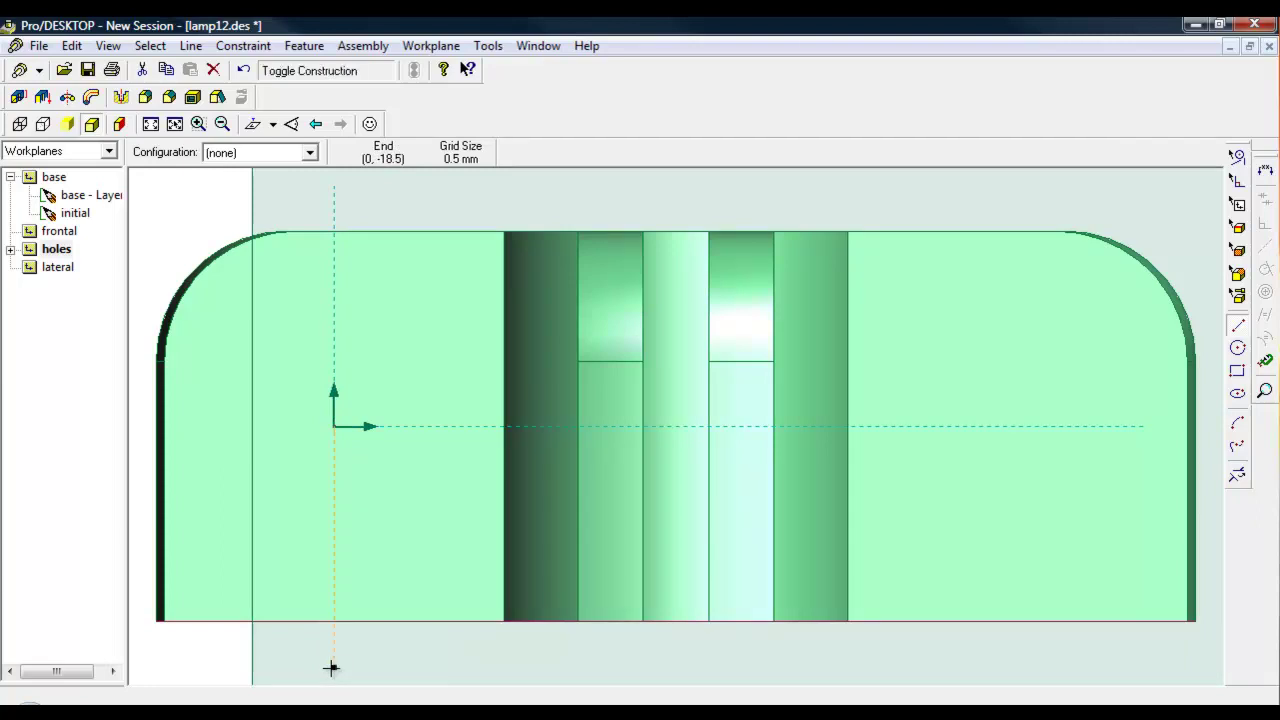
Draw a second vertical construction line across the opposite arm's face, about 12.5 mm from its inner edge and spanning the full height.
left_click(999, 215)
mouse_move(1006, 212)
left_mouse_down()
mouse_move(986, 434)
mouse_move(1017, 697)
mouse_move(1010, 668)
left_mouse_up()
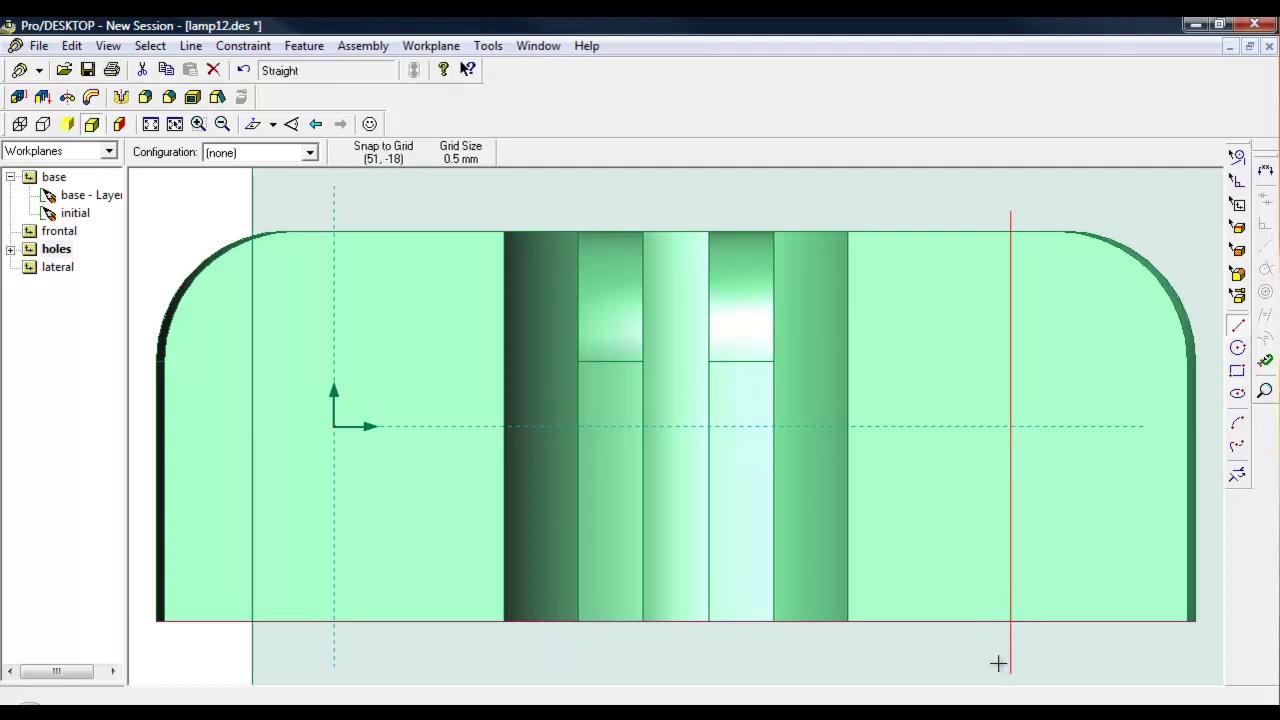
key("ctrl+g")
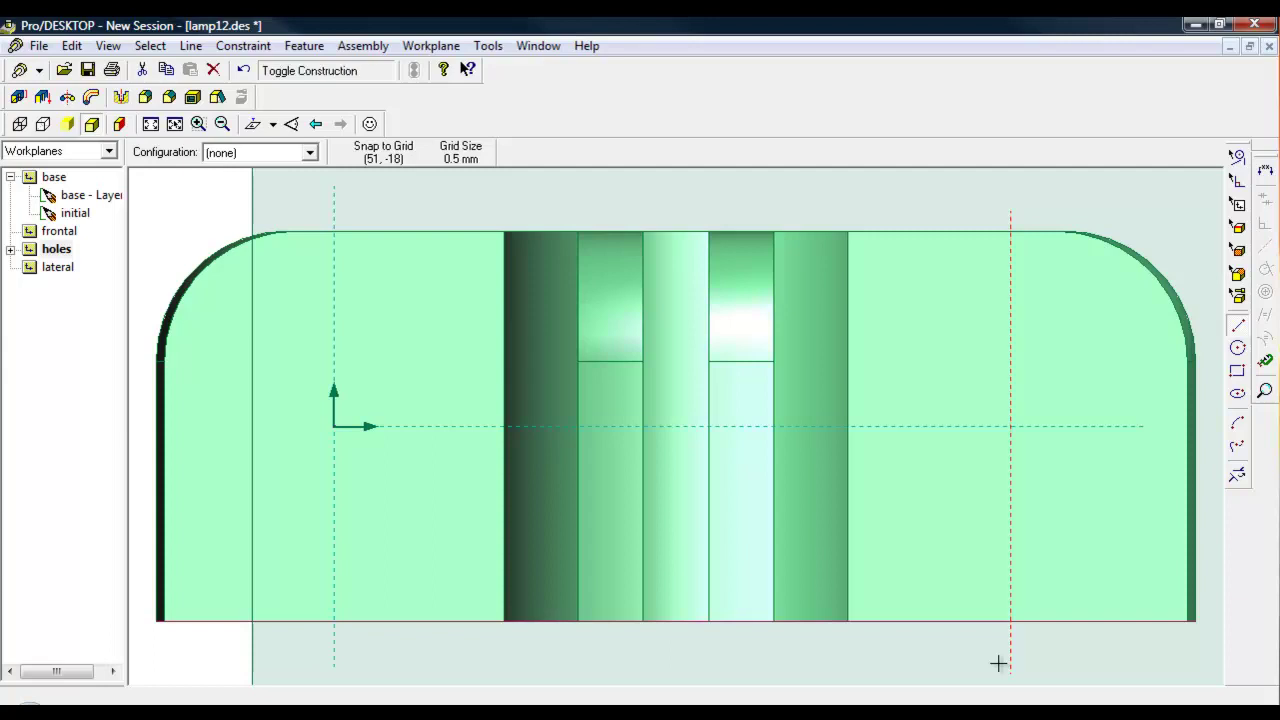
Dimension the vertical construction line through the origin to both the outer and inner vertical edges of its arm face.
left_click(1237, 475)
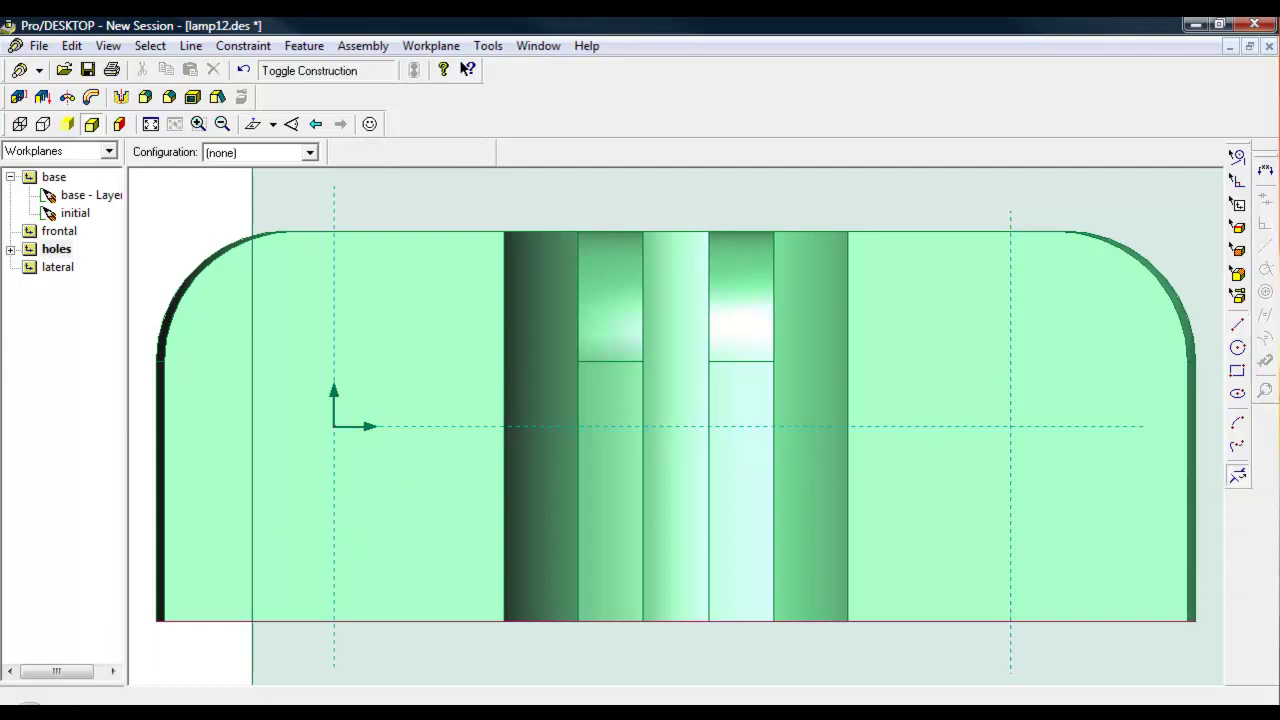
left_click(1265, 171)
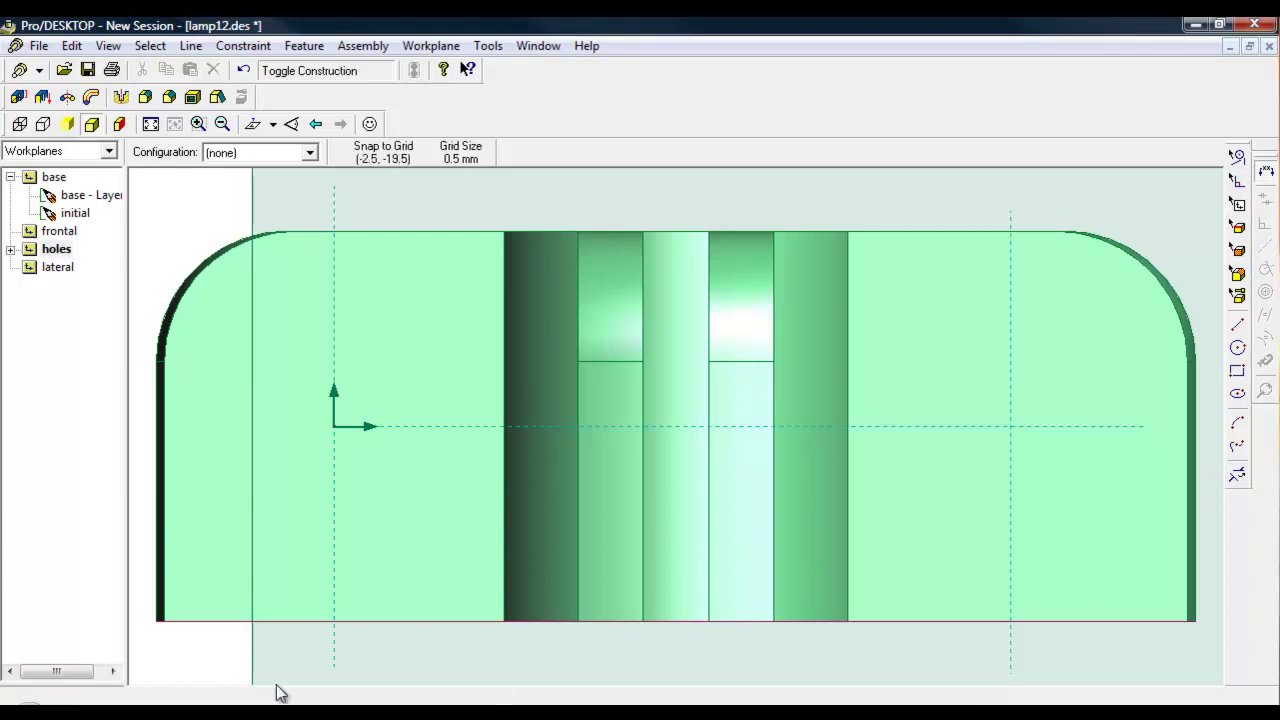
left_click(166, 580)
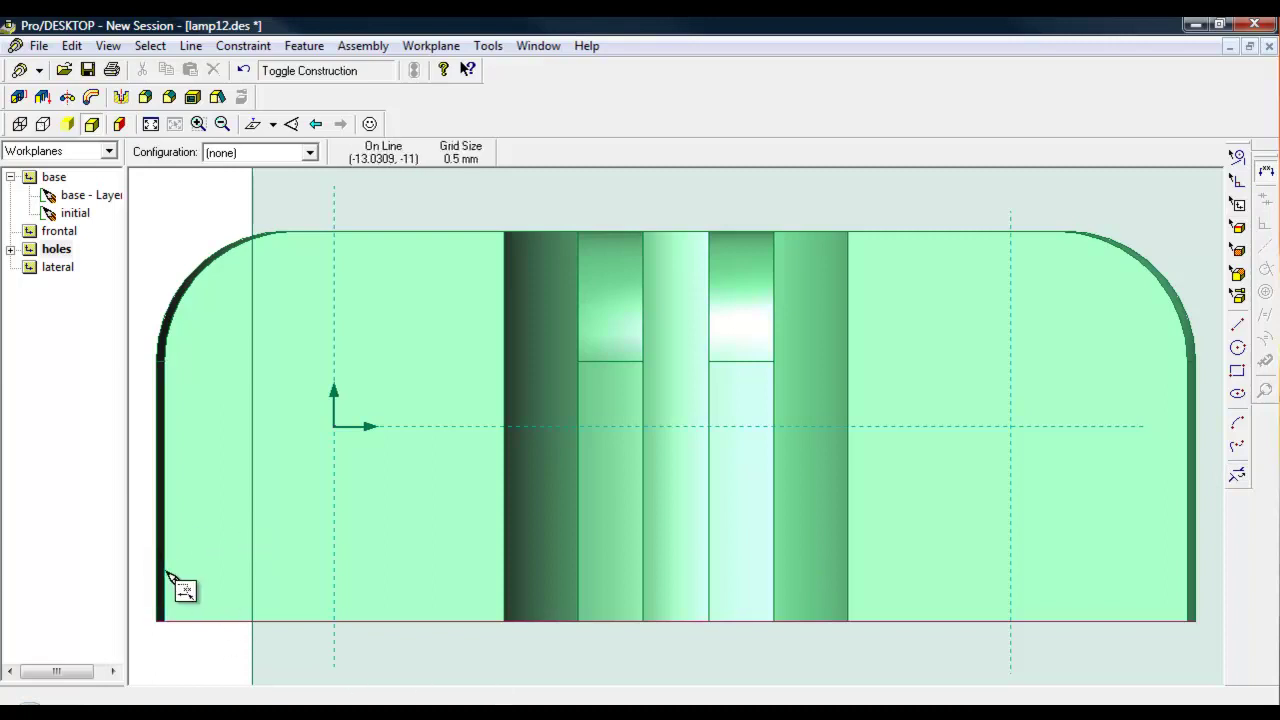
left_click(335, 567)
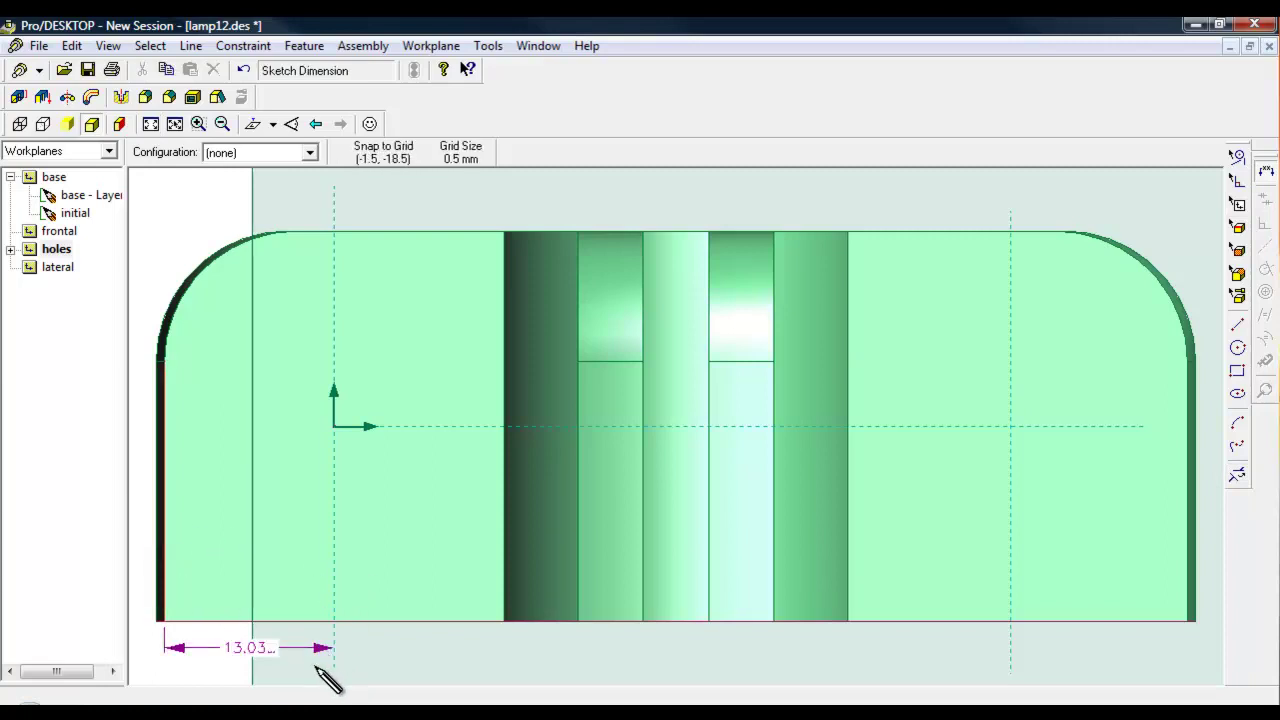
left_click(344, 603)
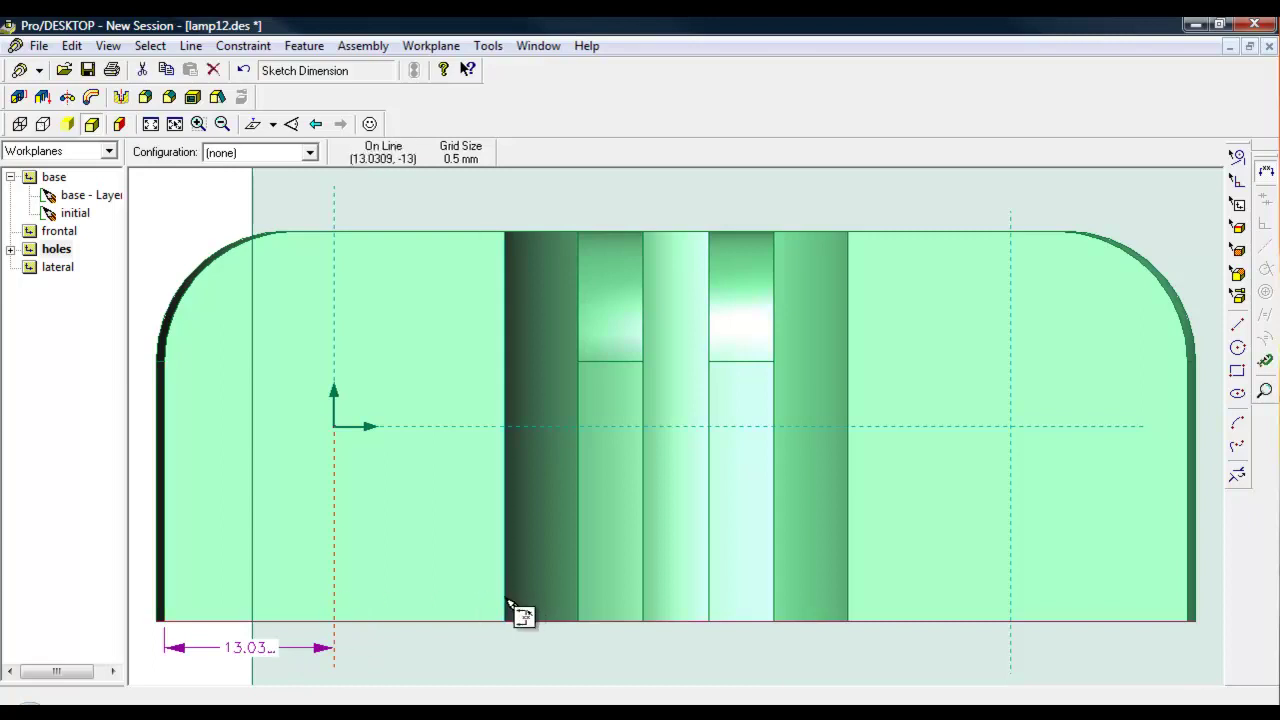
left_click_drag(508, 605, 515, 665)
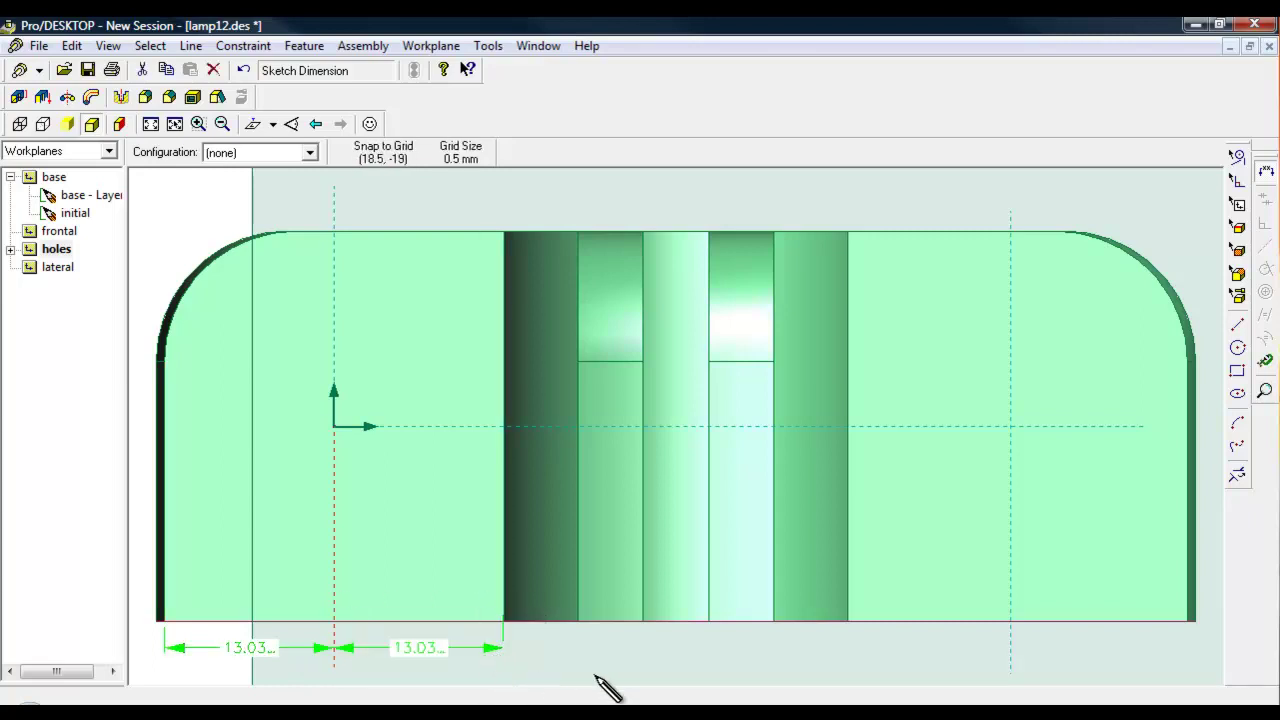
Dimension the second vertical construction line from the inner edge of its arm face and set the distance to 13.3 mm.
left_click(860, 483)
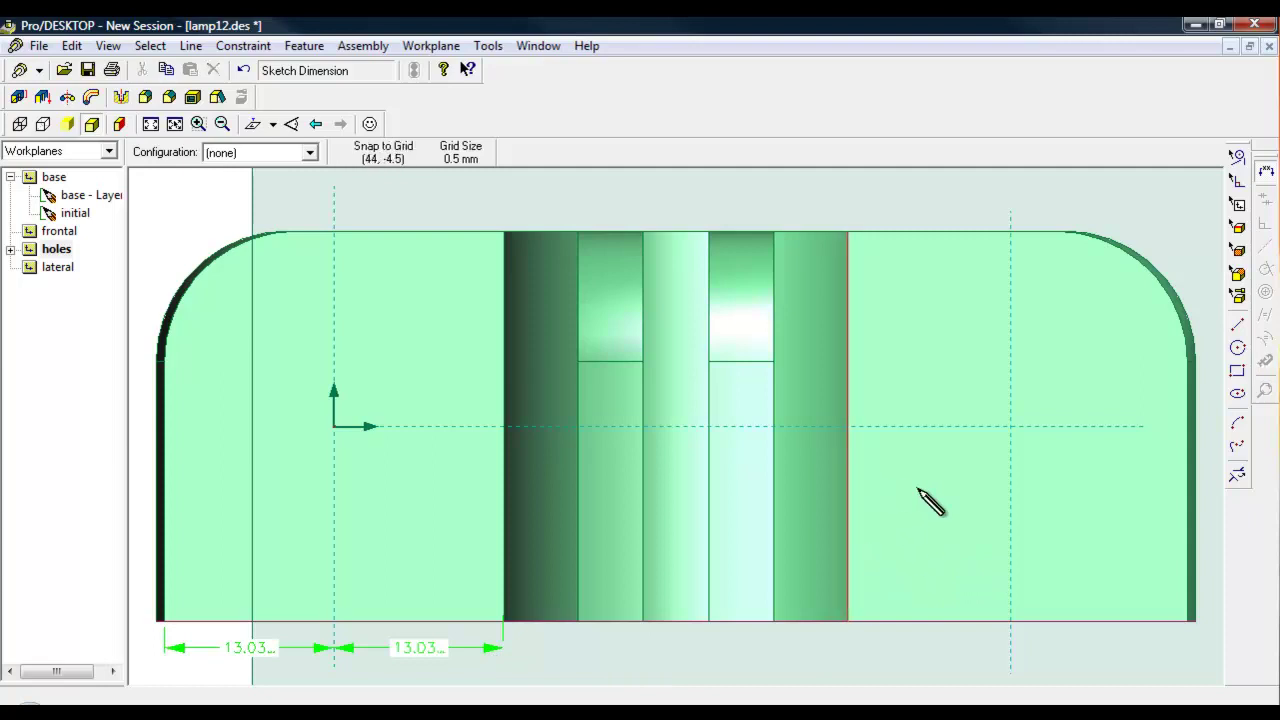
left_click_drag(1014, 512, 943, 666)
double_click(945, 663)
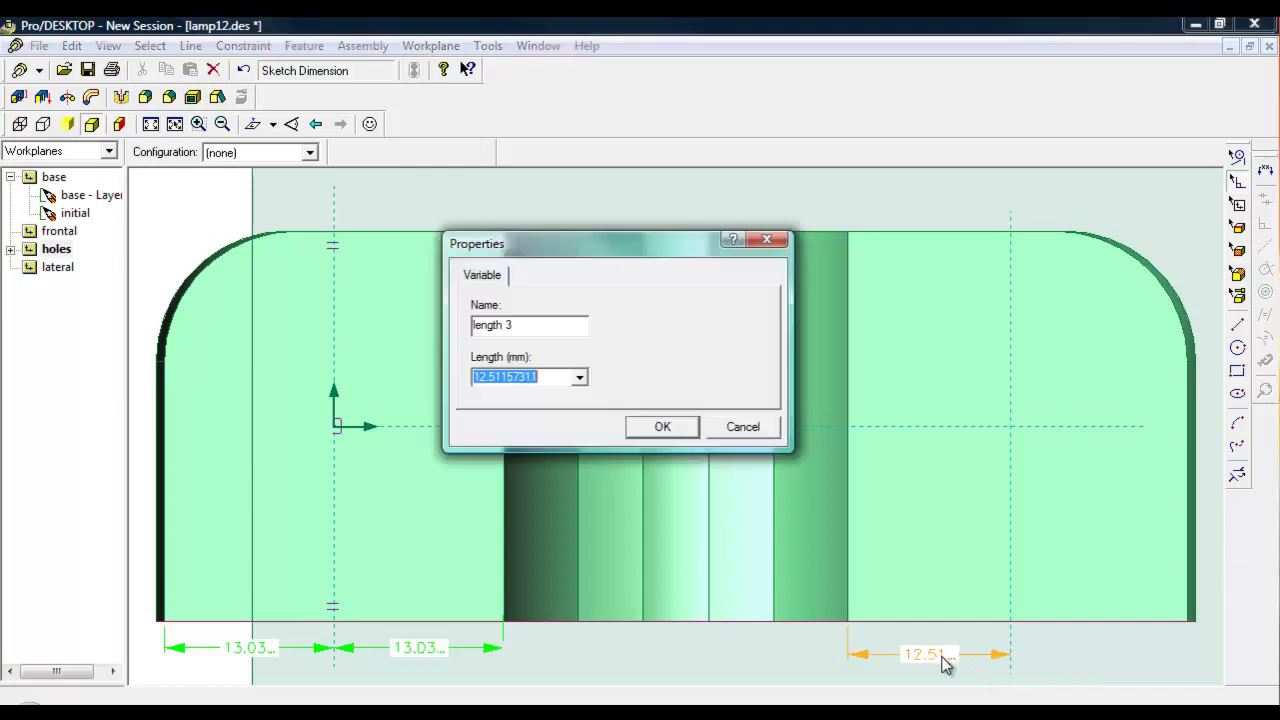
type("13")
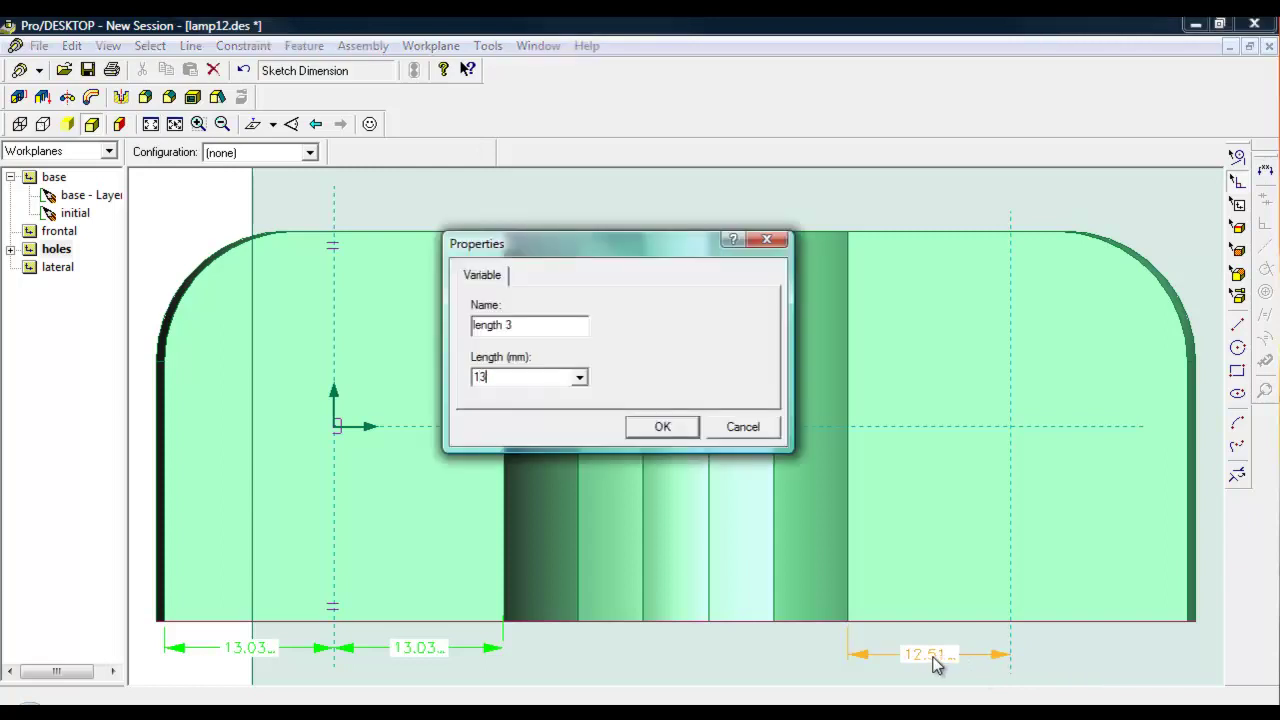
type(".3")
left_click(660, 426)
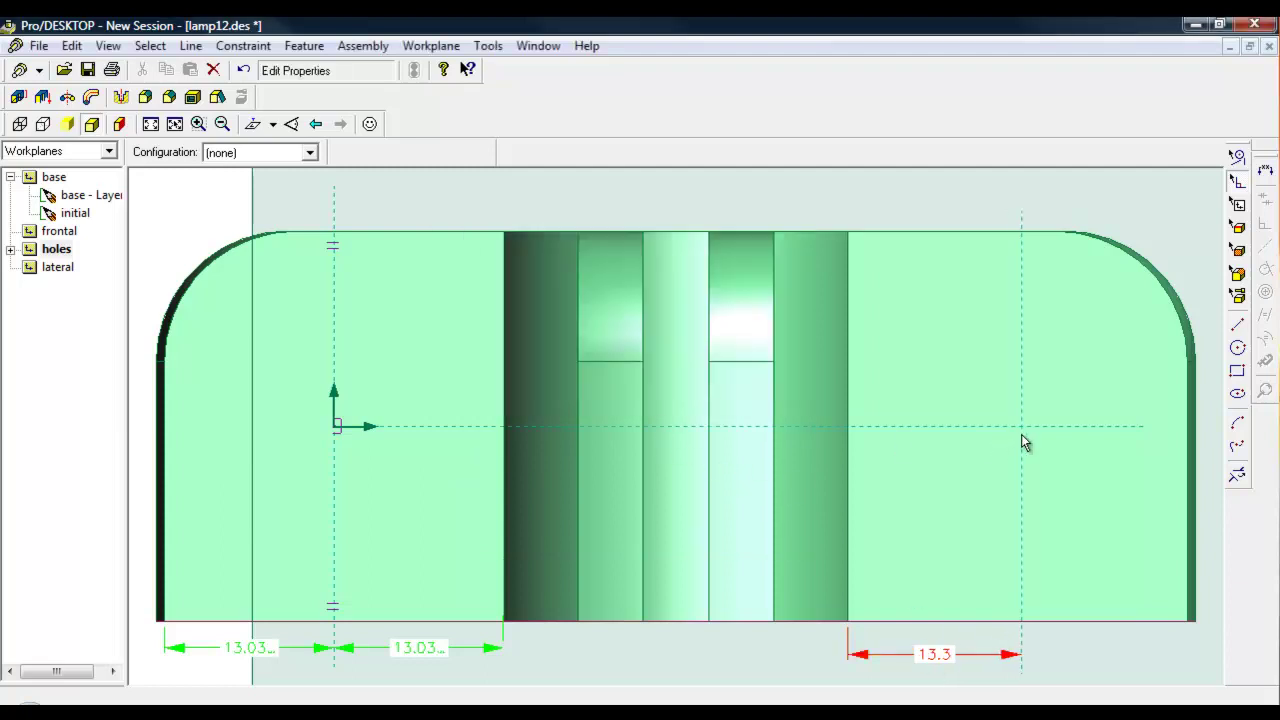
Try dimensioning the second vertical construction line to the near edge of the arm's outer end, and delete that dimension.
left_click(1236, 476)
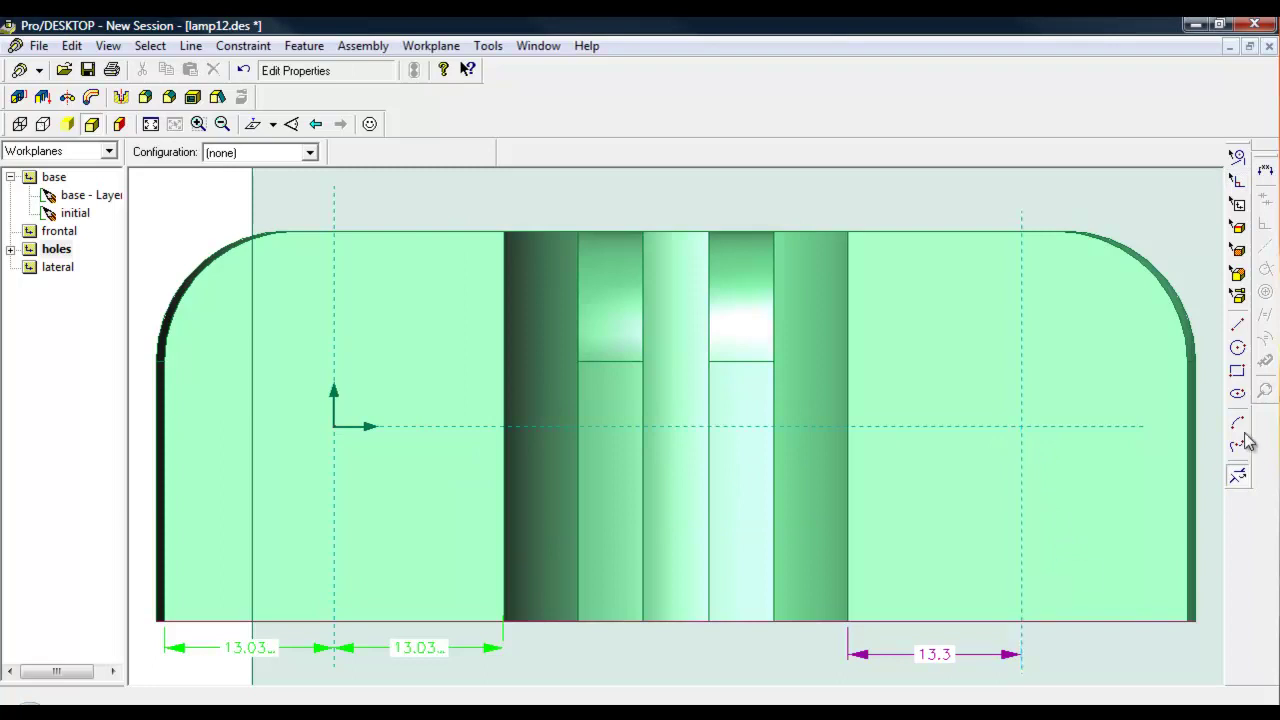
left_click(1264, 174)
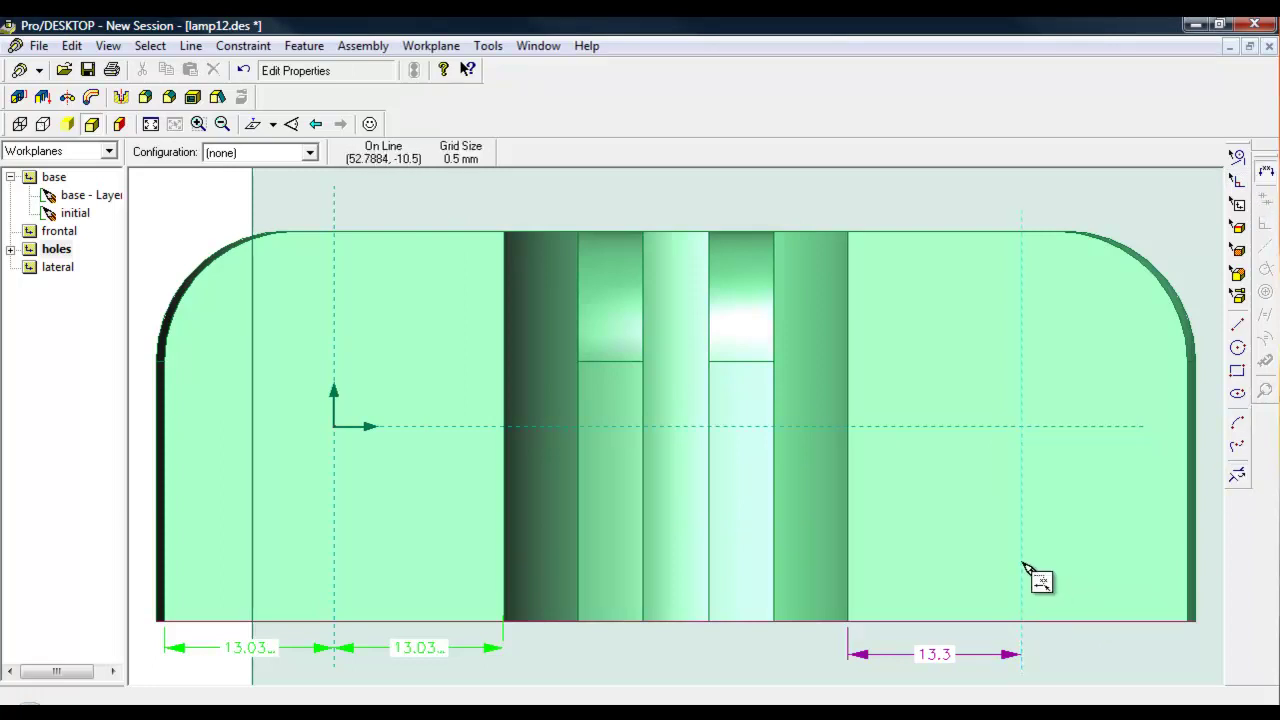
left_click_drag(1192, 576, 1188, 655)
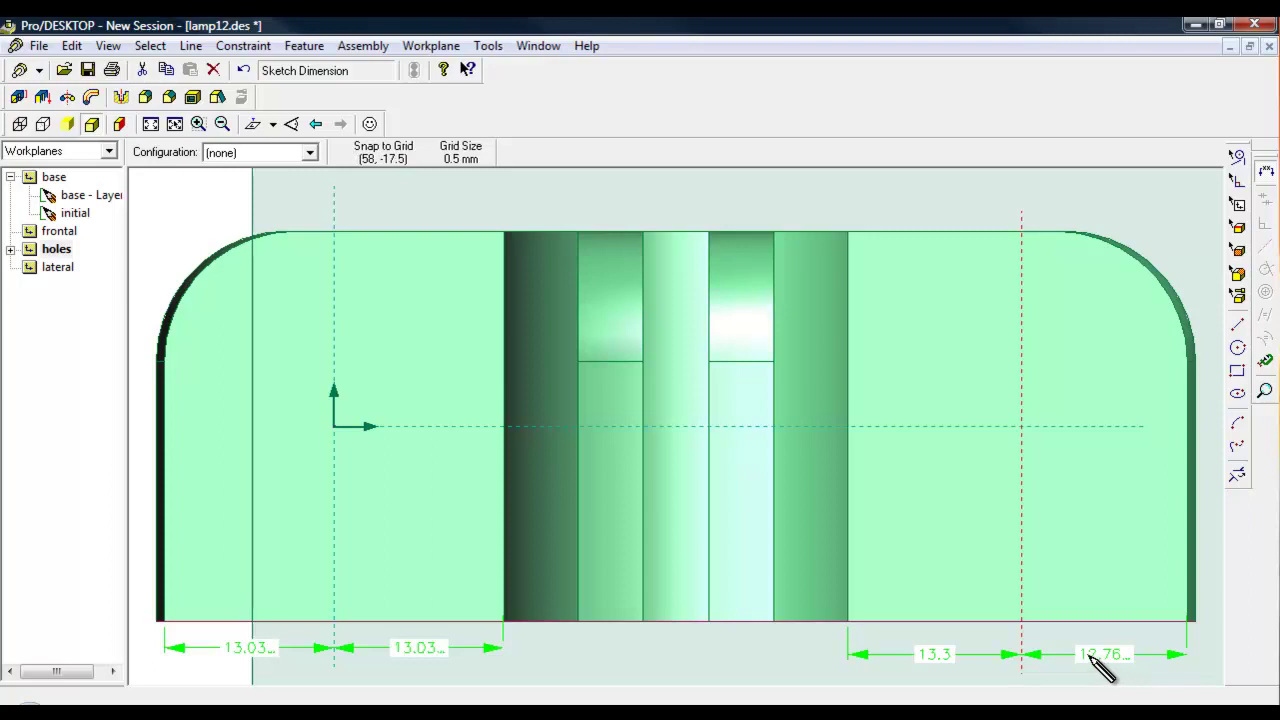
left_click(1089, 655)
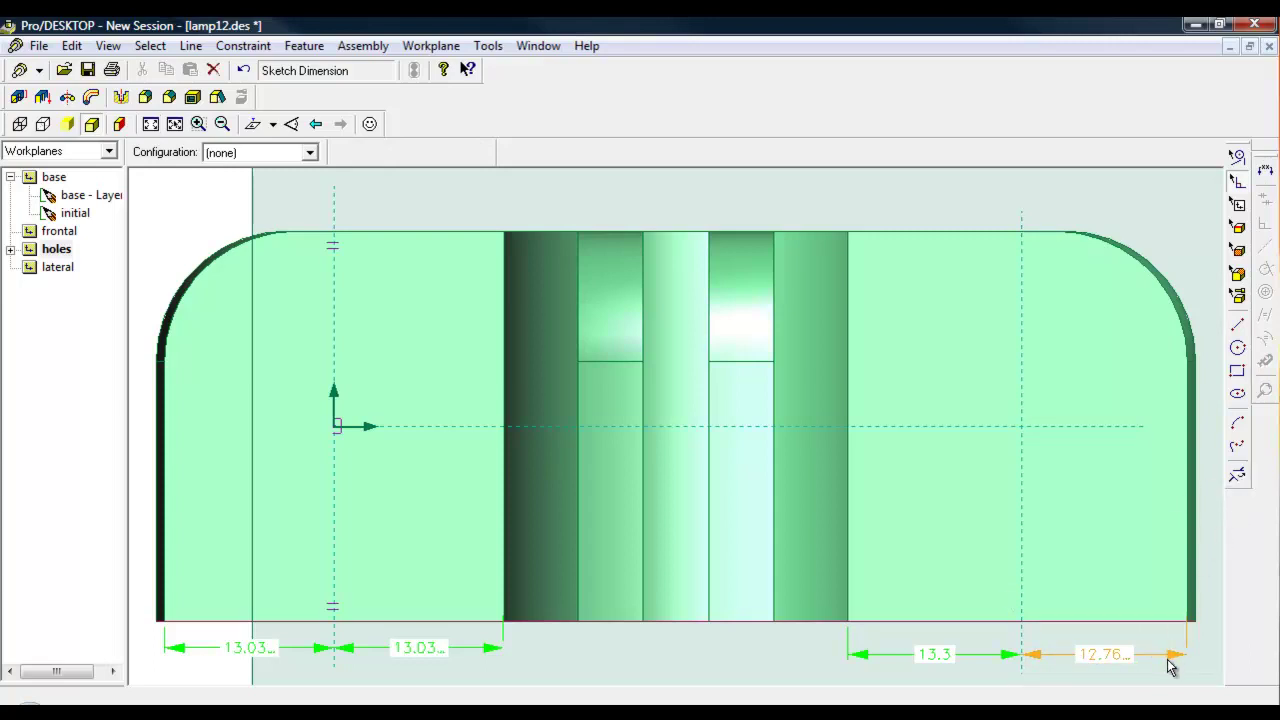
key("Delete")
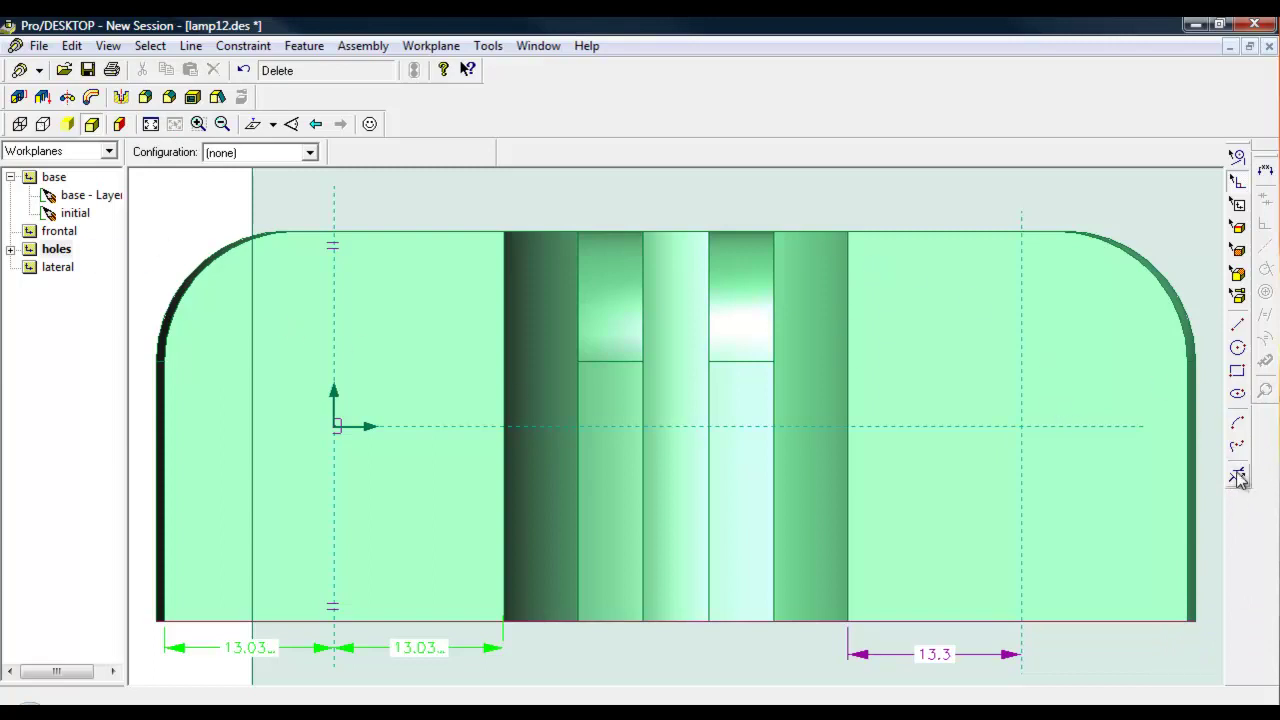
Dimension the second vertical construction line to the outermost edge of the arm's outer end.
left_click(1266, 172)
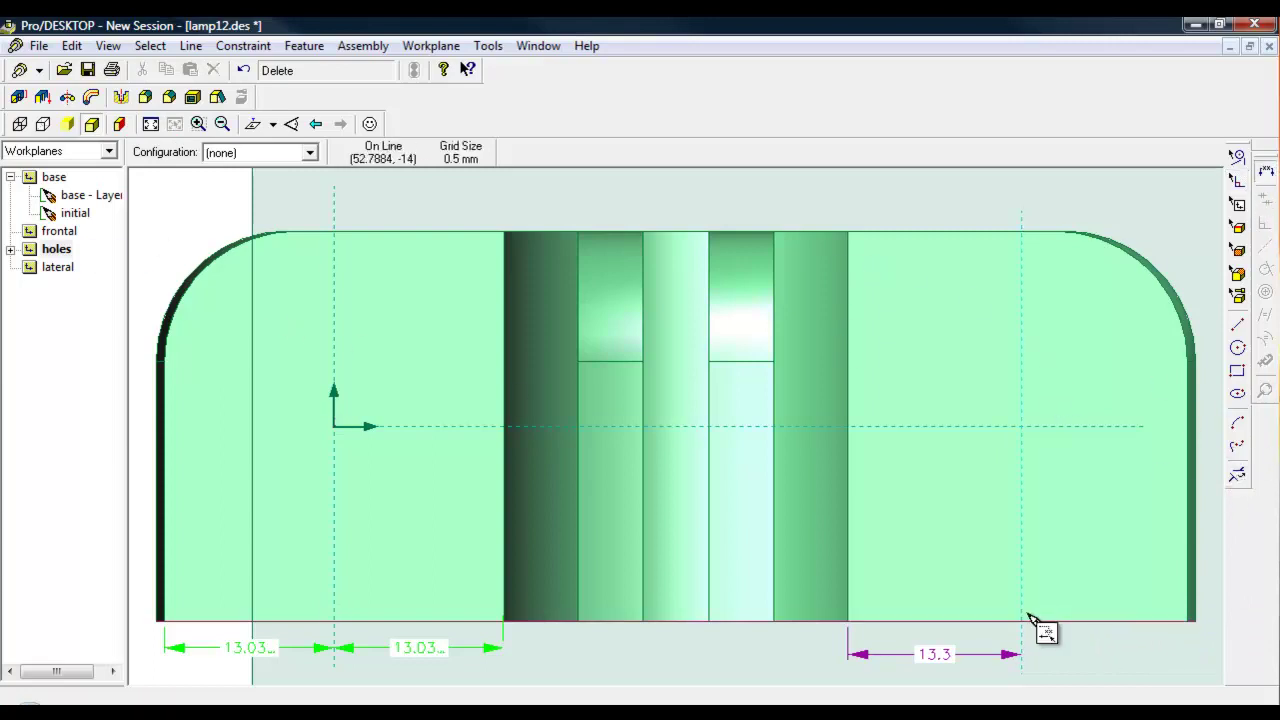
left_click_drag(1197, 607, 1197, 655)
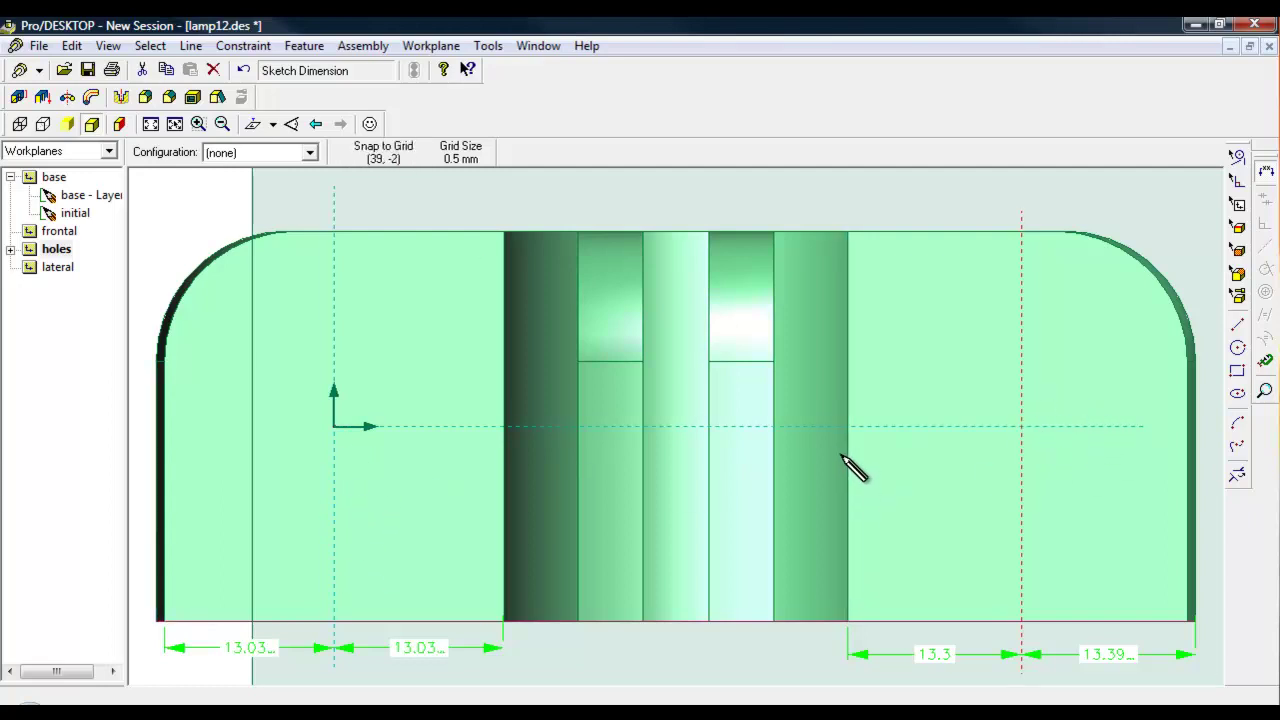
key("Down")
key("Down")
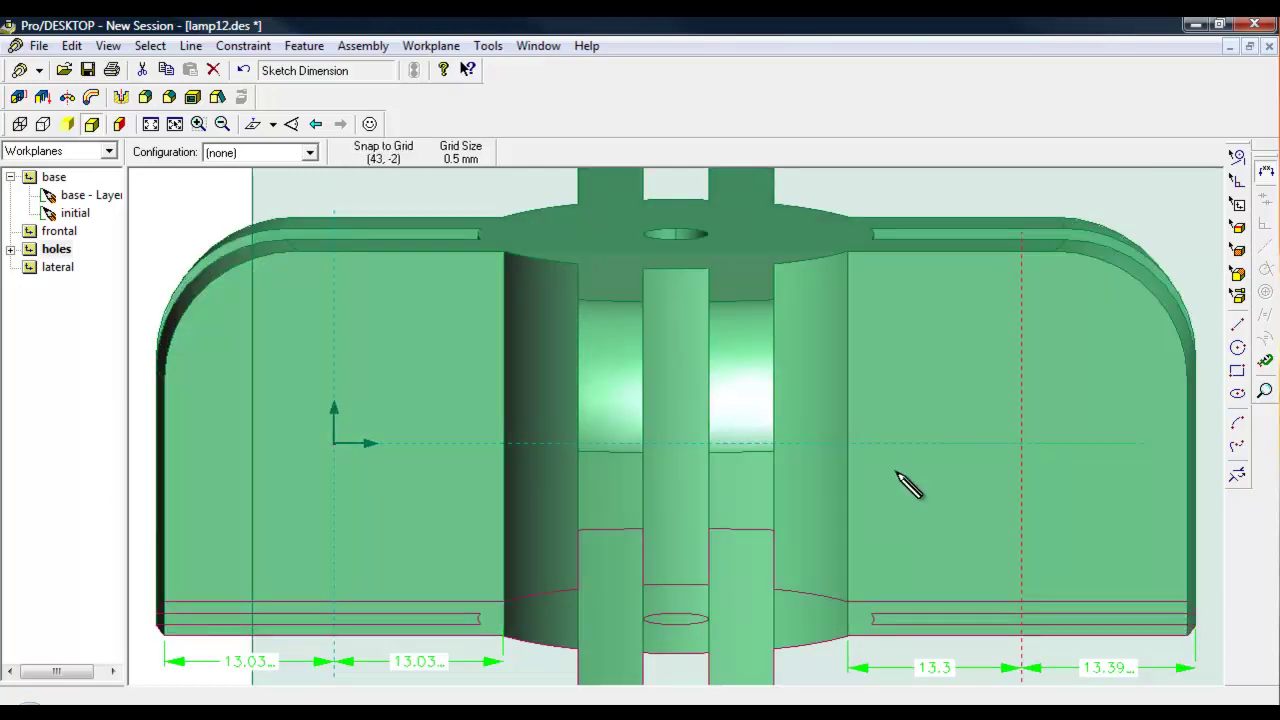
key("Up")
key("Up")
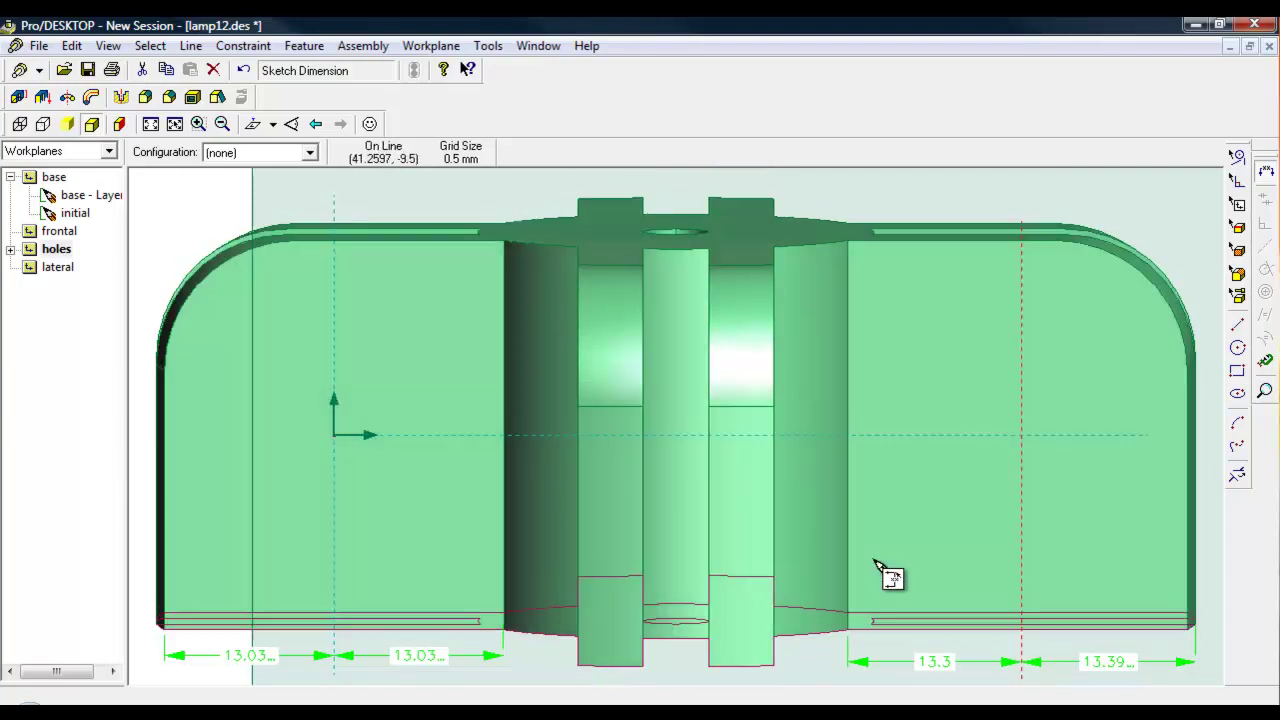
left_click(1082, 199)
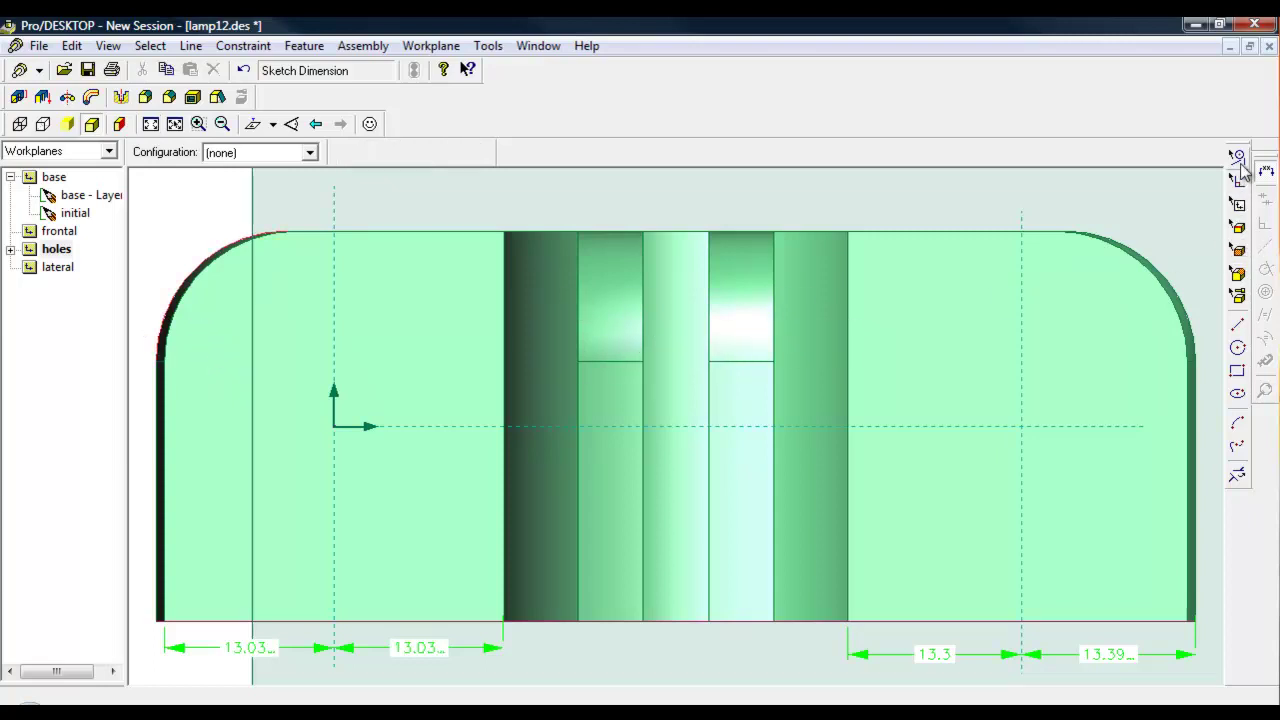
Draw two full-width horizontal construction lines, one above the origin axis and one about 6.5 mm above the part's bottom edge.
left_click(1237, 325)
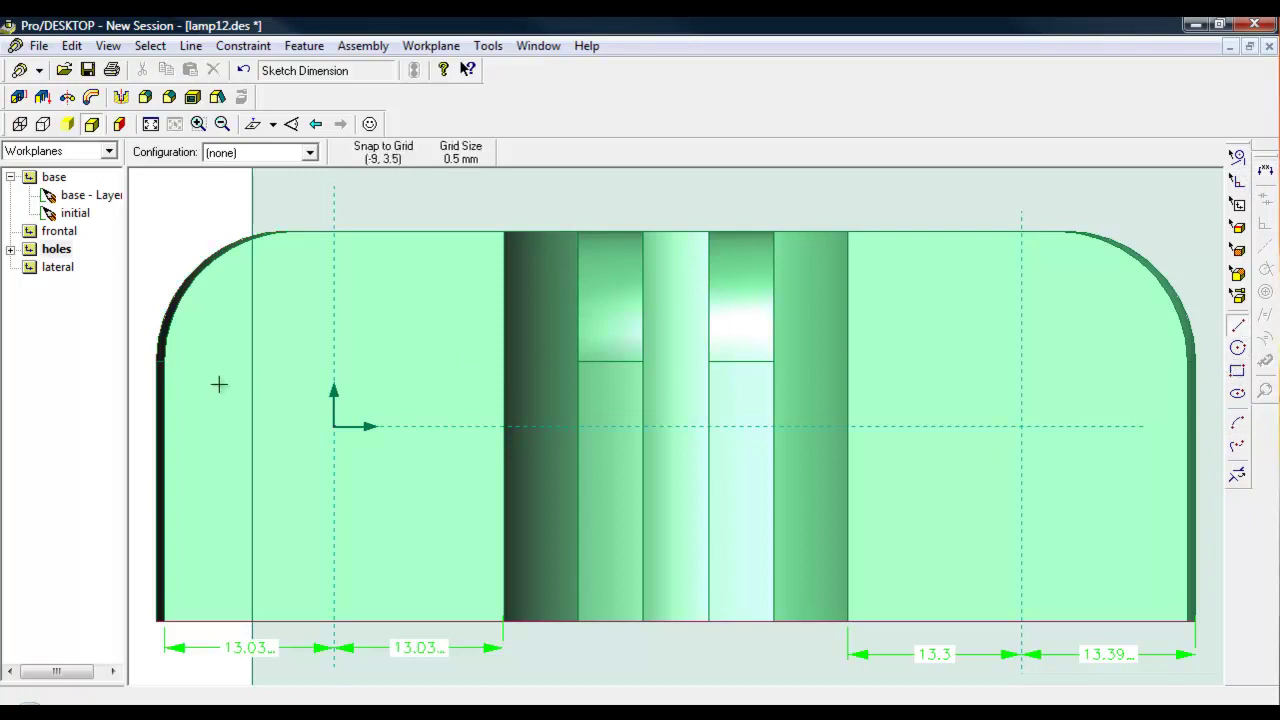
left_click_drag(152, 352, 1197, 354)
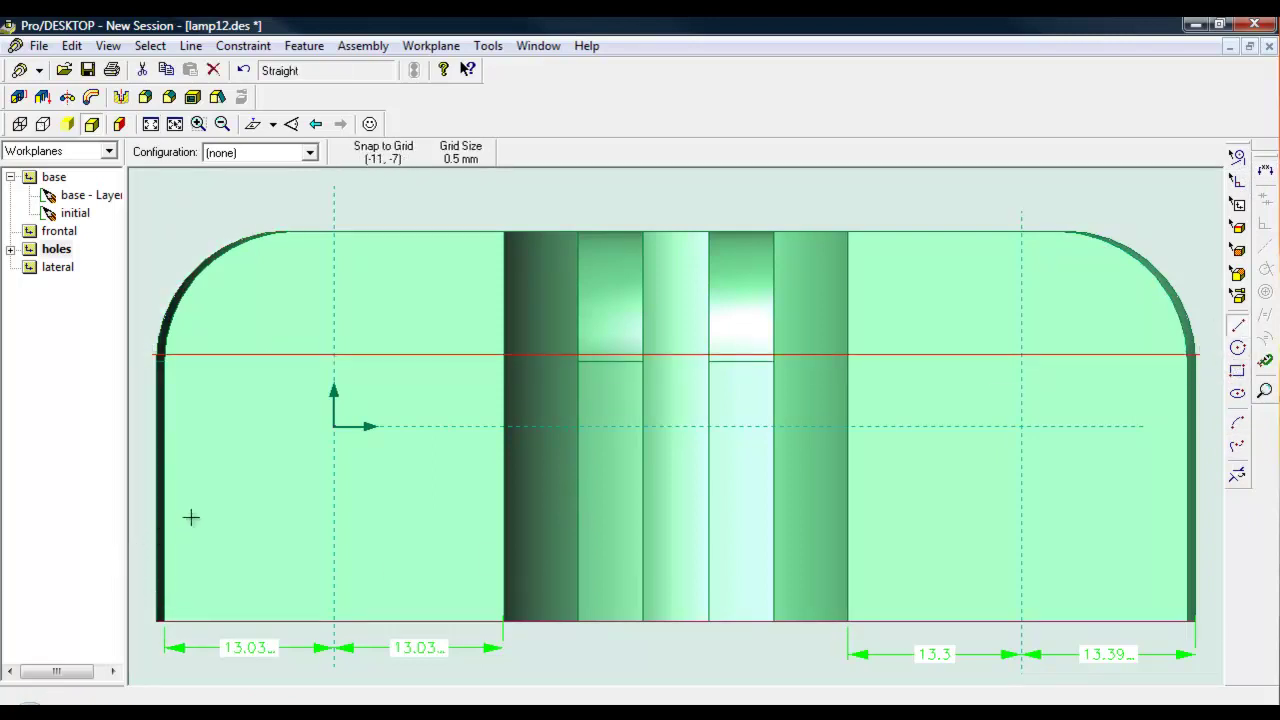
key("ctrl+g")
left_click_drag(143, 537, 1205, 537)
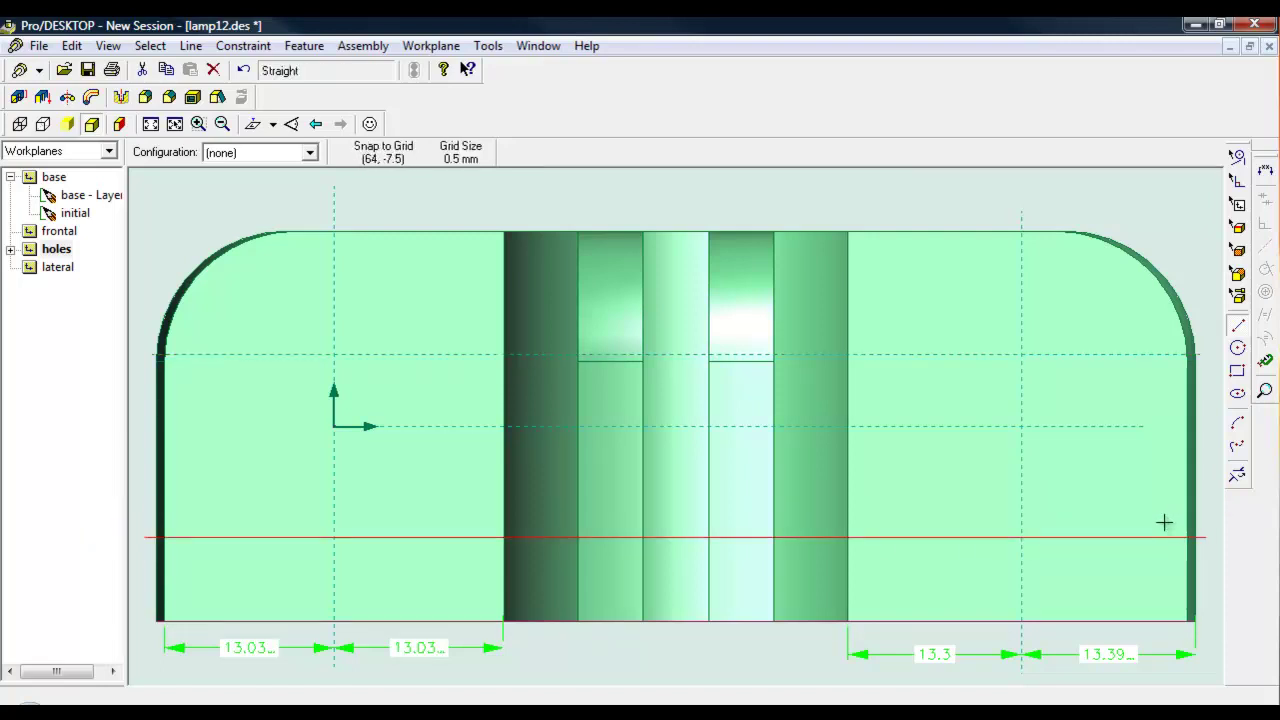
key("ctrl+t")
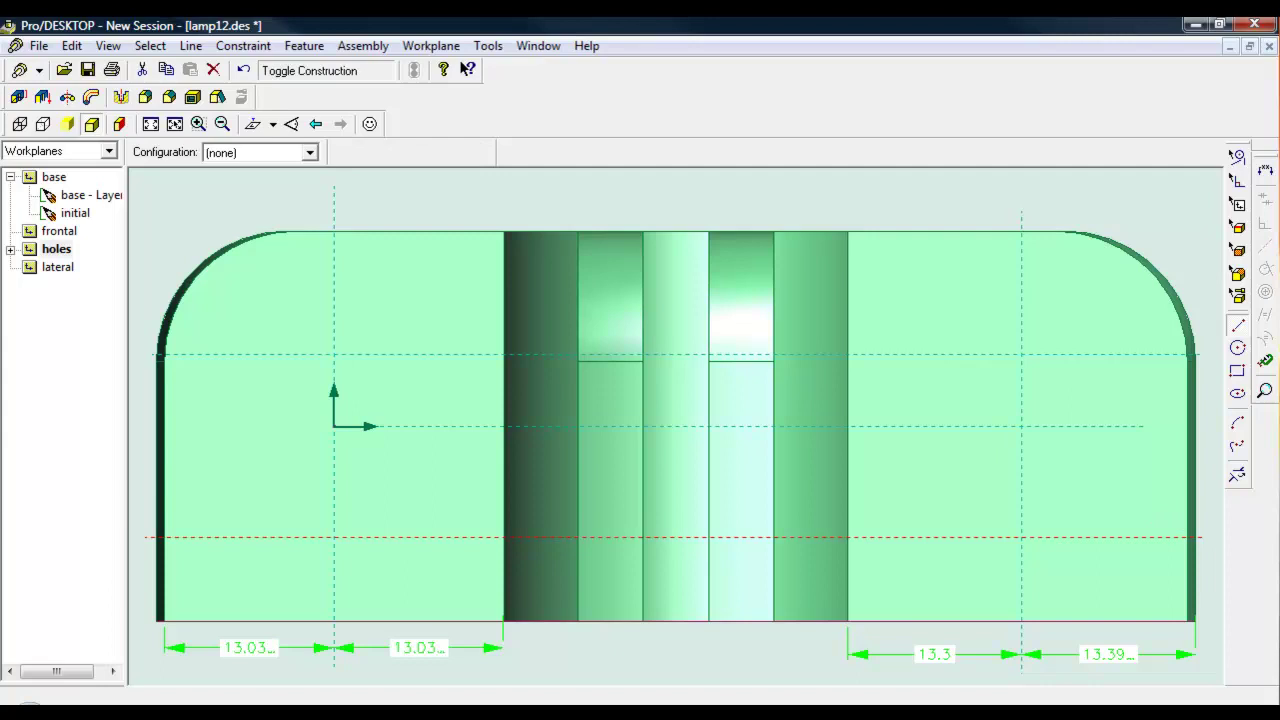
Dimension the lowest horizontal construction line from the part's bottom edge and set the distance to 10 mm.
left_click(1265, 173)
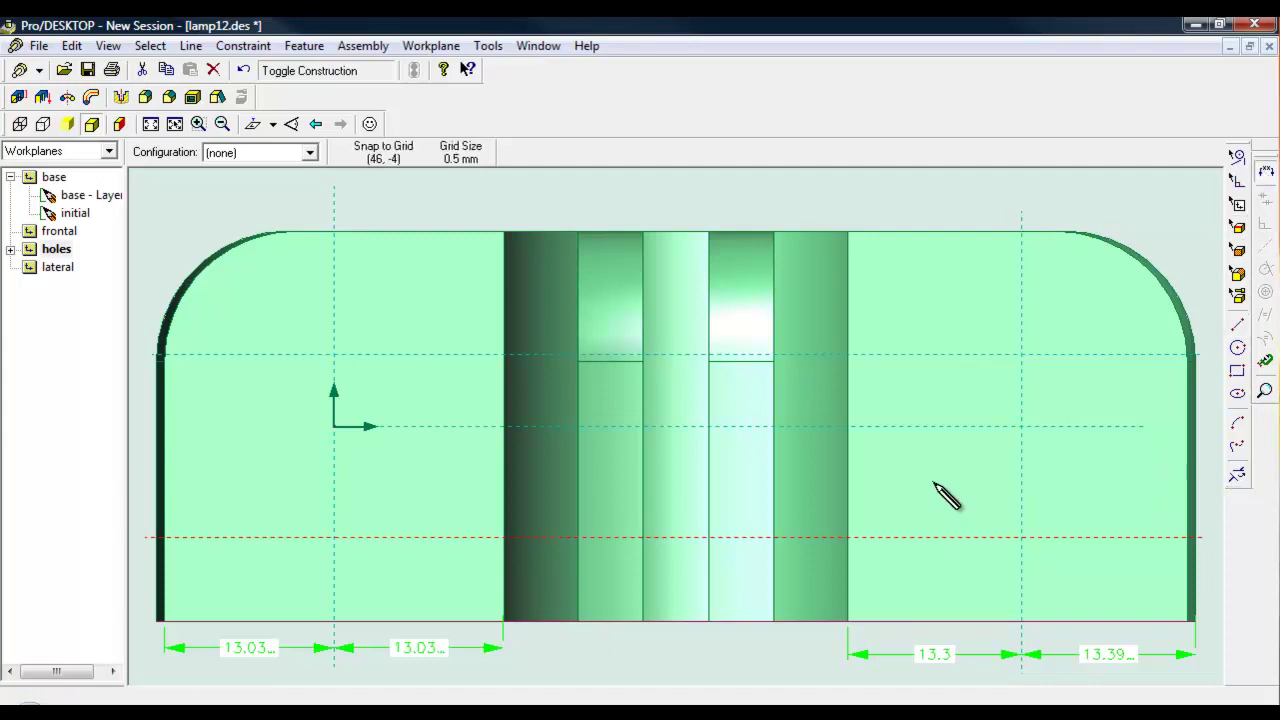
left_click(948, 628)
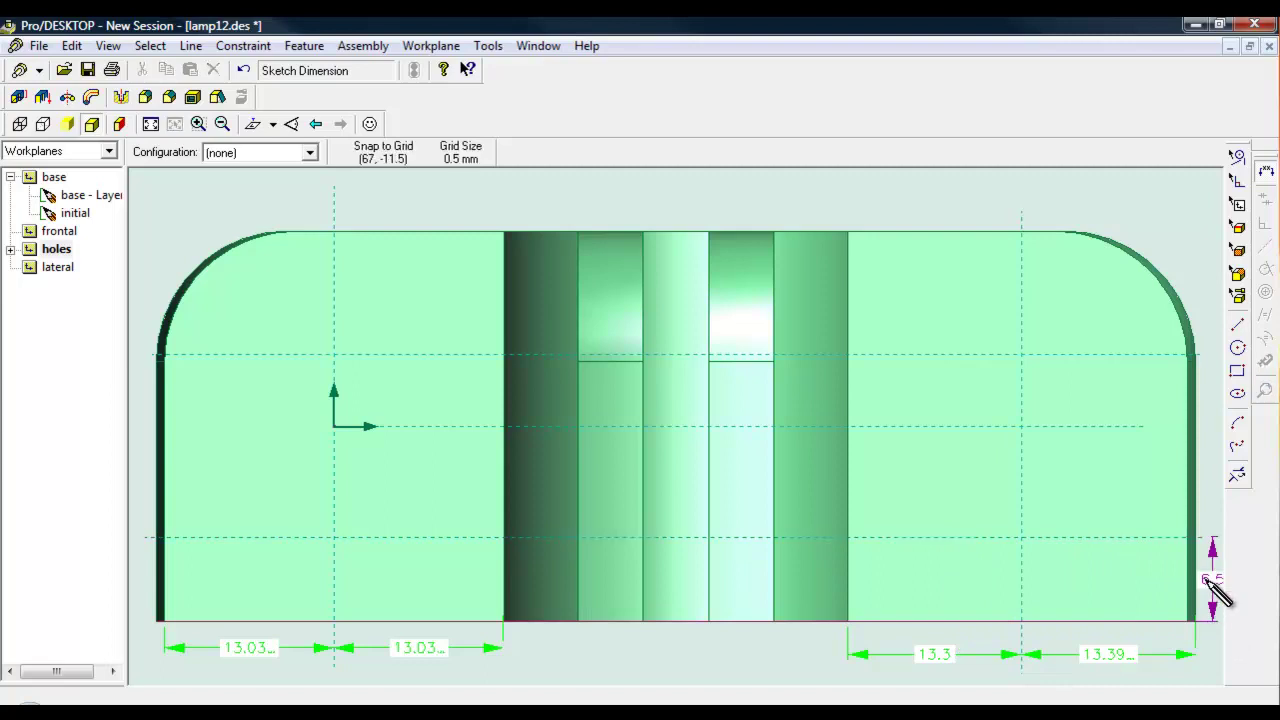
double_click(1207, 586)
type("10")
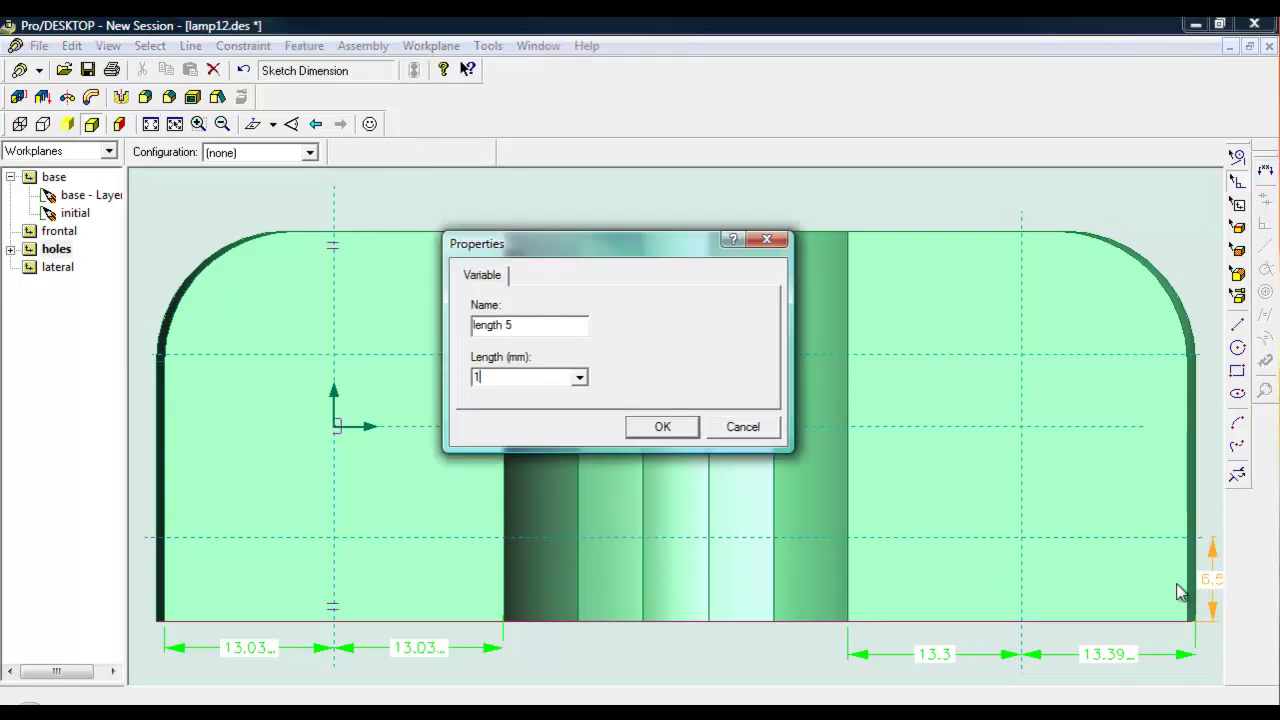
left_click(663, 427)
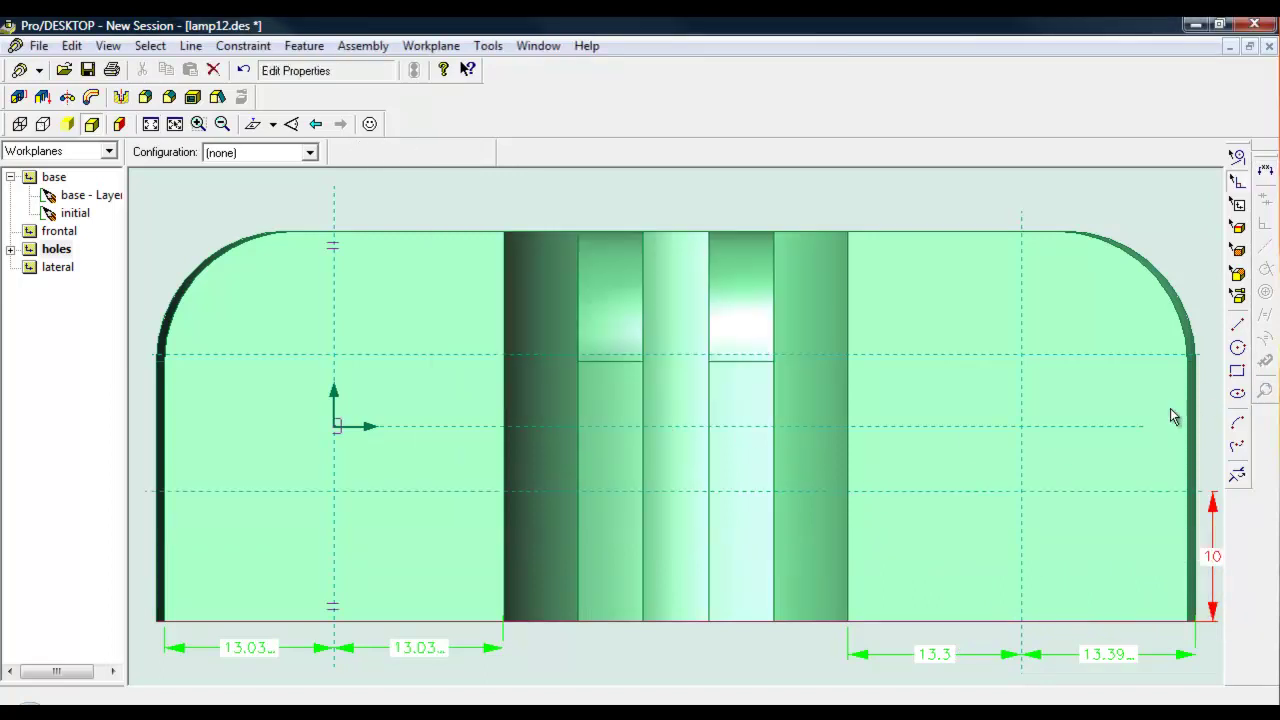
Dimension the upper horizontal construction line from the part's top edge and set the distance to 10 mm.
left_click(1265, 170)
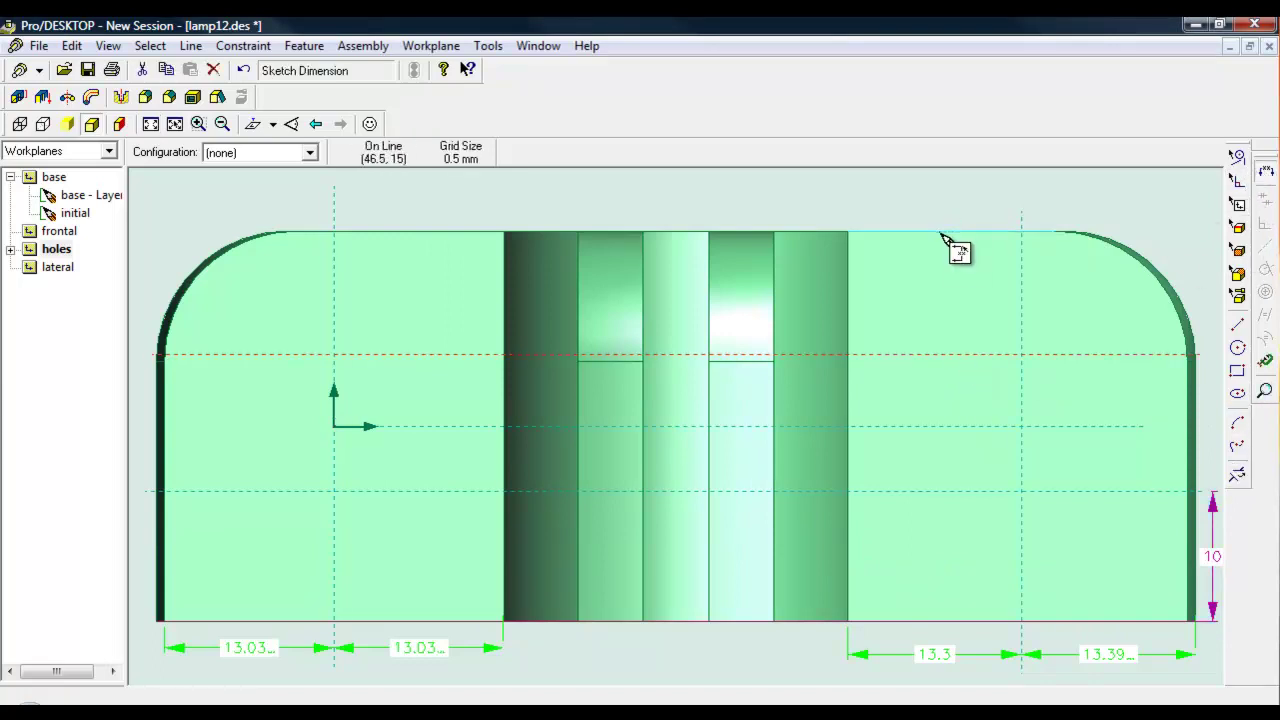
left_click_drag(941, 232, 1189, 257)
left_click_drag(1205, 310, 1188, 296)
double_click(1188, 296)
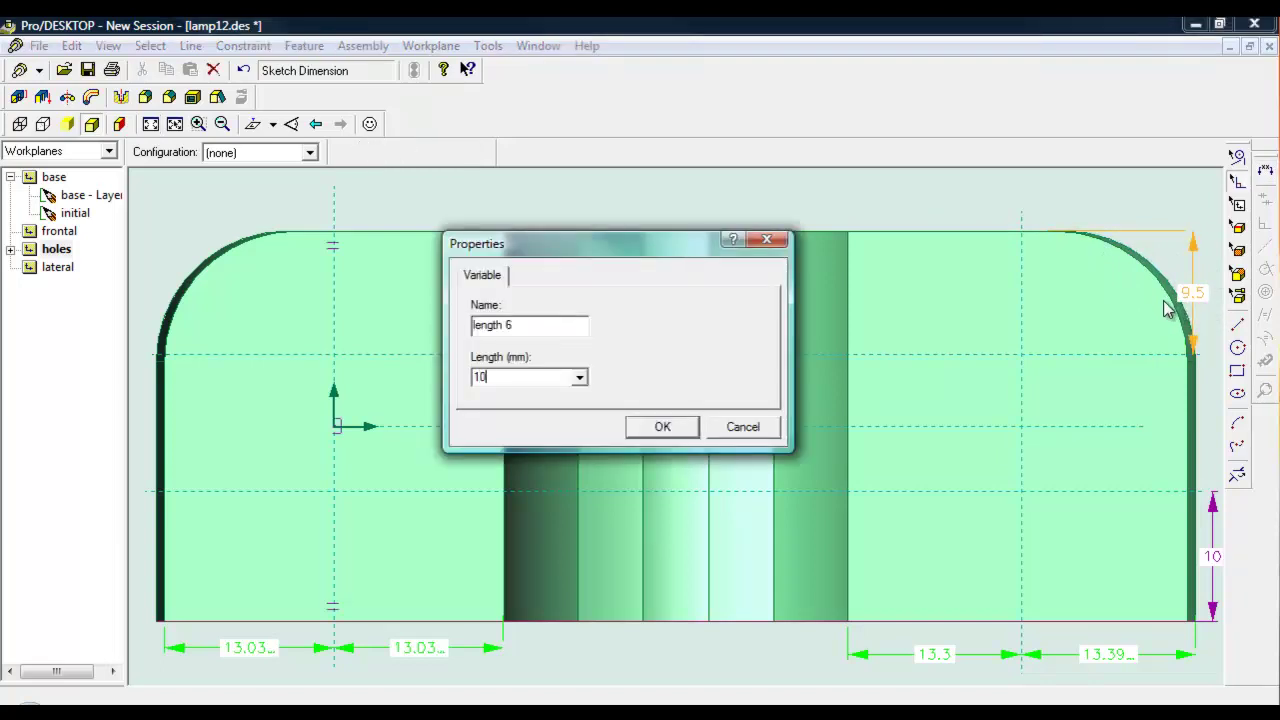
type("10")
left_click(656, 427)
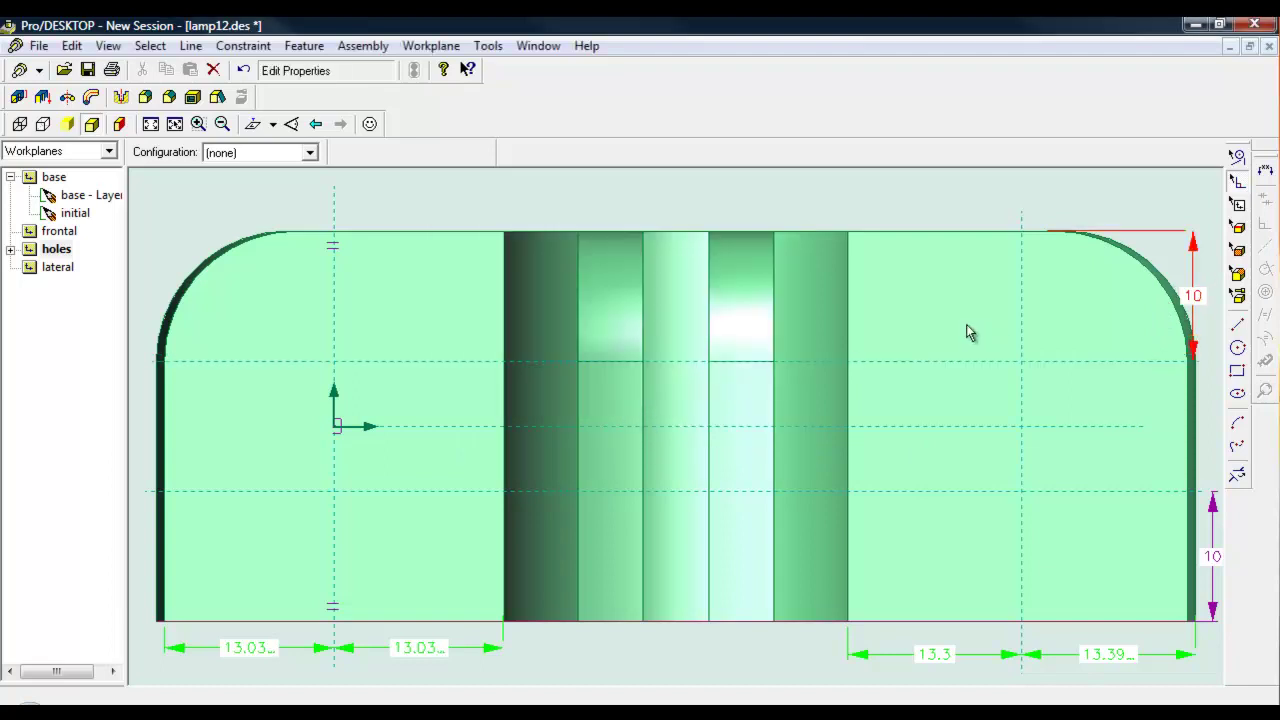
Draw four small equal circles centred where the two vertical construction lines cross the upper and lower horizontal ones.
left_click(1238, 347)
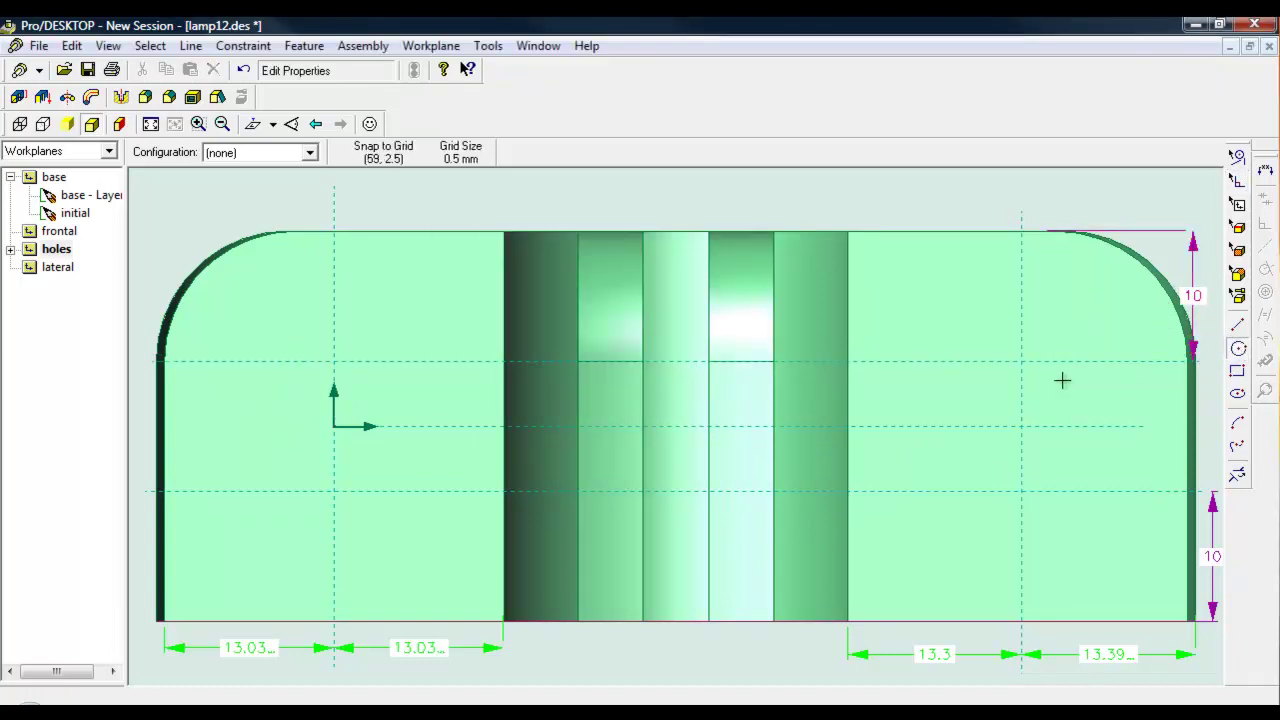
left_click(346, 372)
left_click_drag(333, 491, 349, 497)
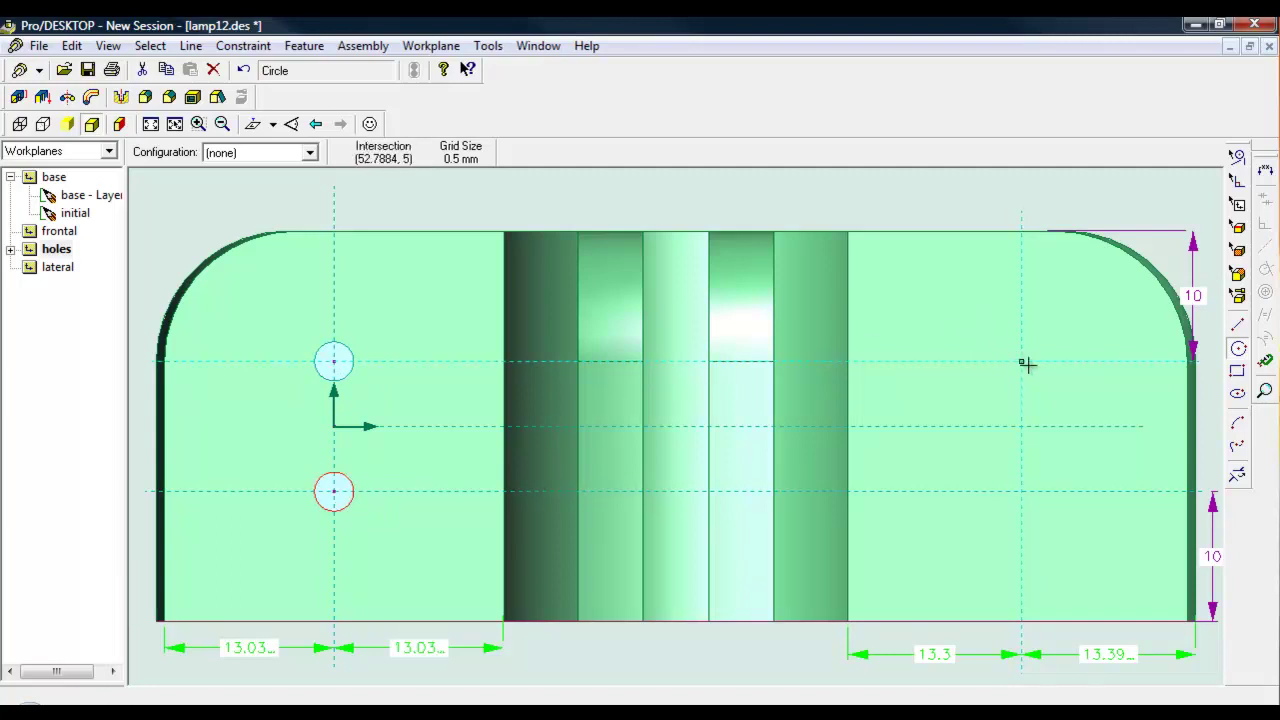
left_click_drag(1022, 362, 1036, 371)
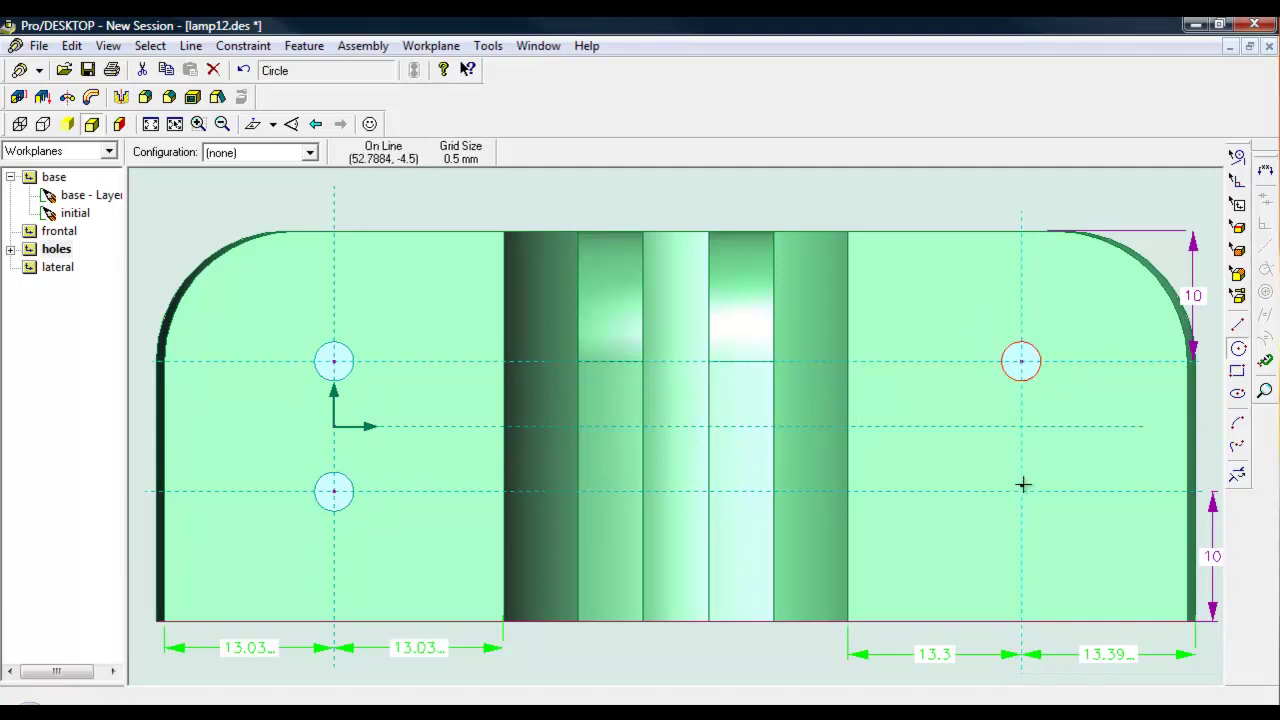
left_click_drag(1023, 494, 1030, 506)
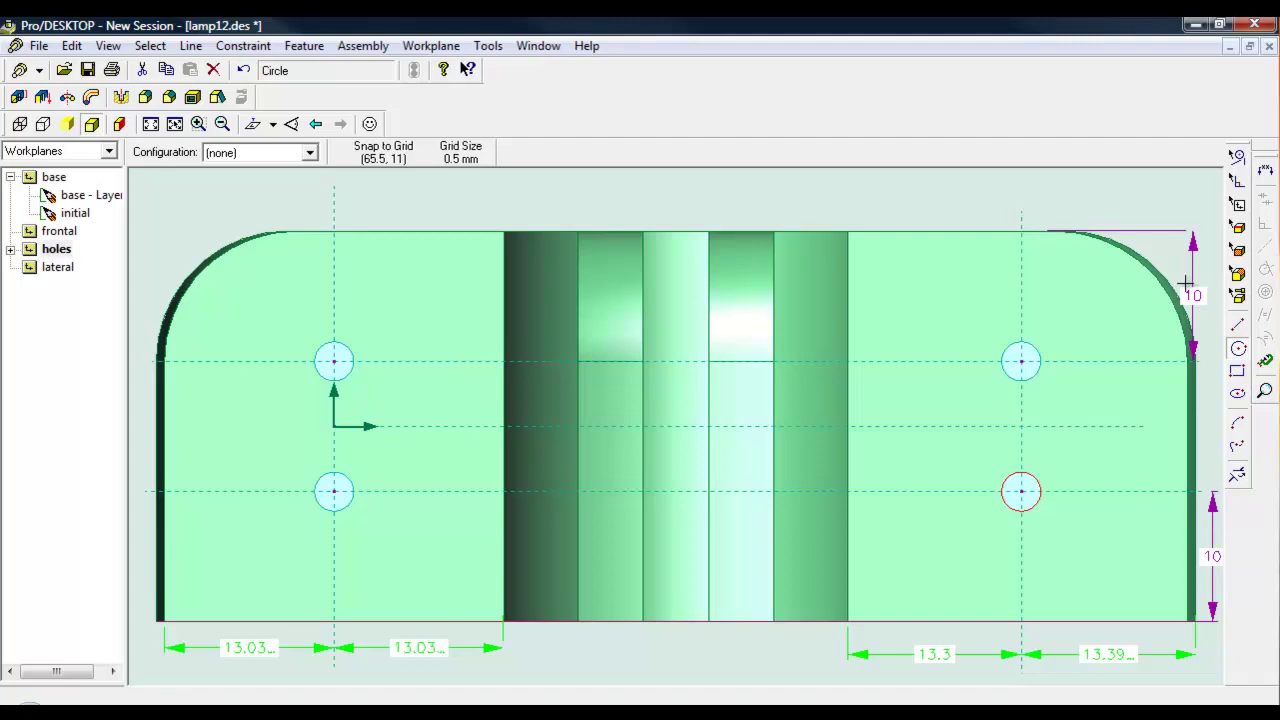
Extrude the four circles 46 mm below the workplane, subtracting material to cut holes through both opposite arms.
key("shift+t")
key("shift+a")
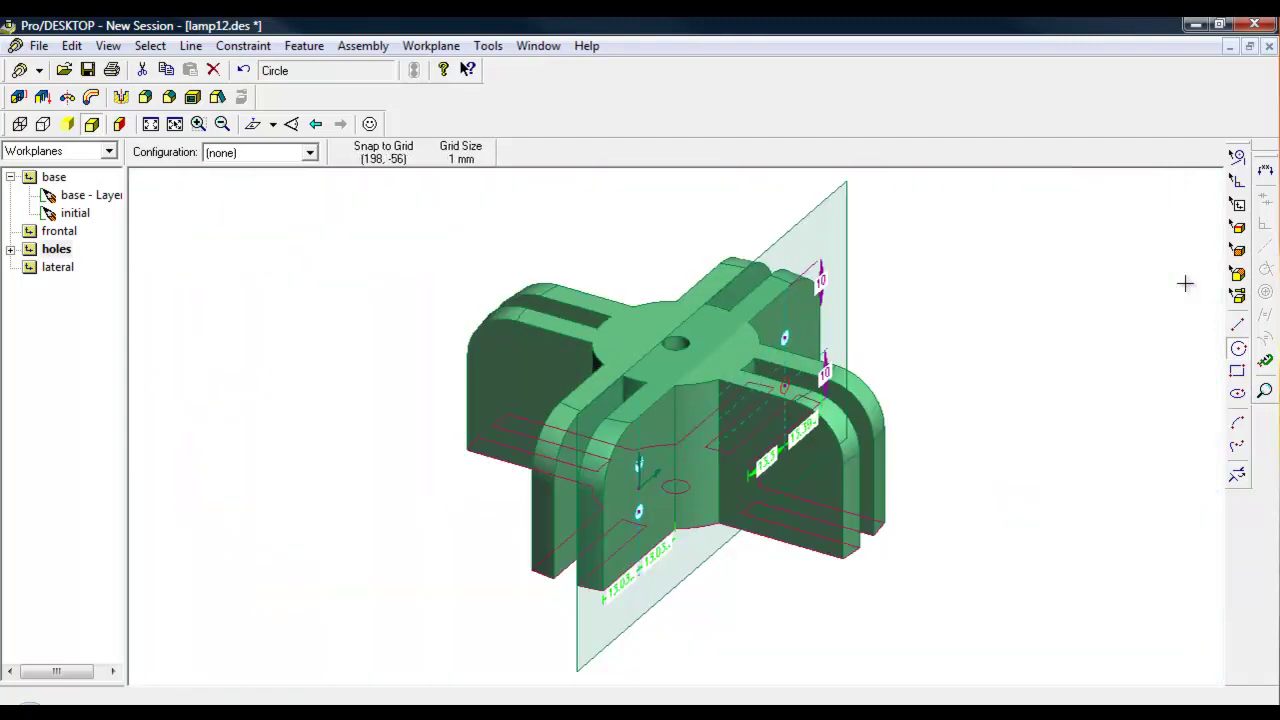
left_click(309, 50)
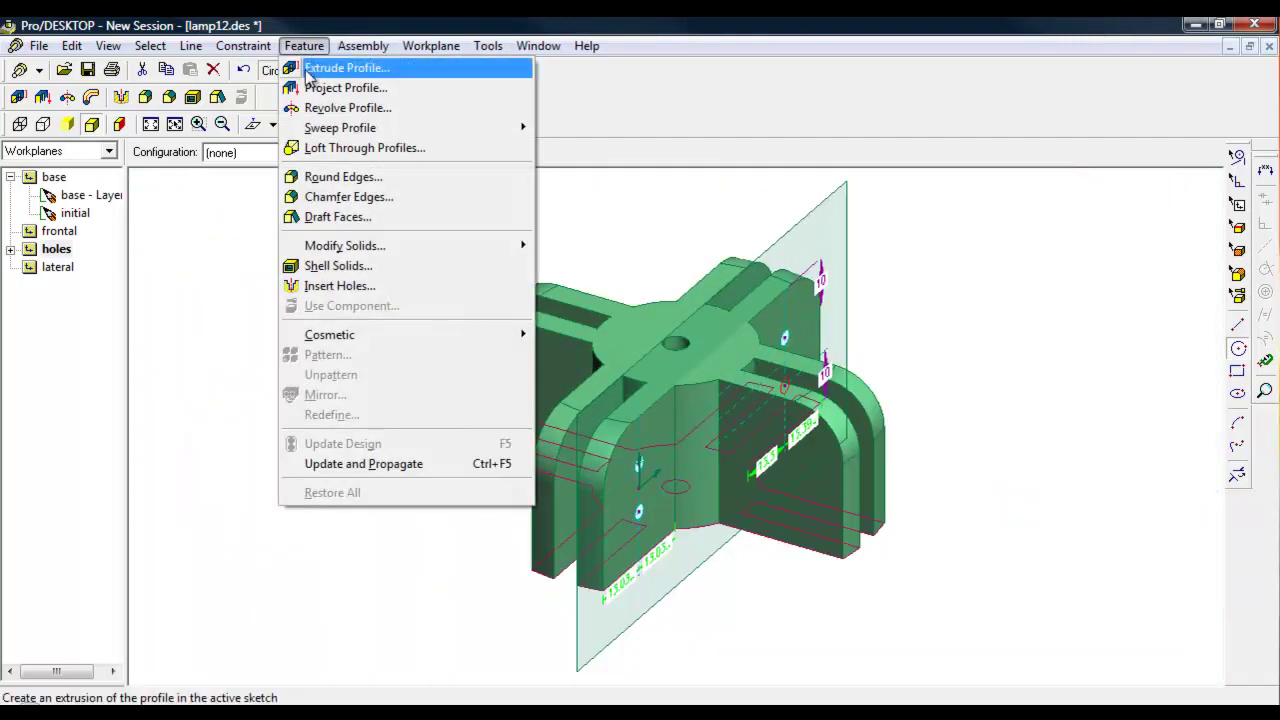
left_click(345, 70)
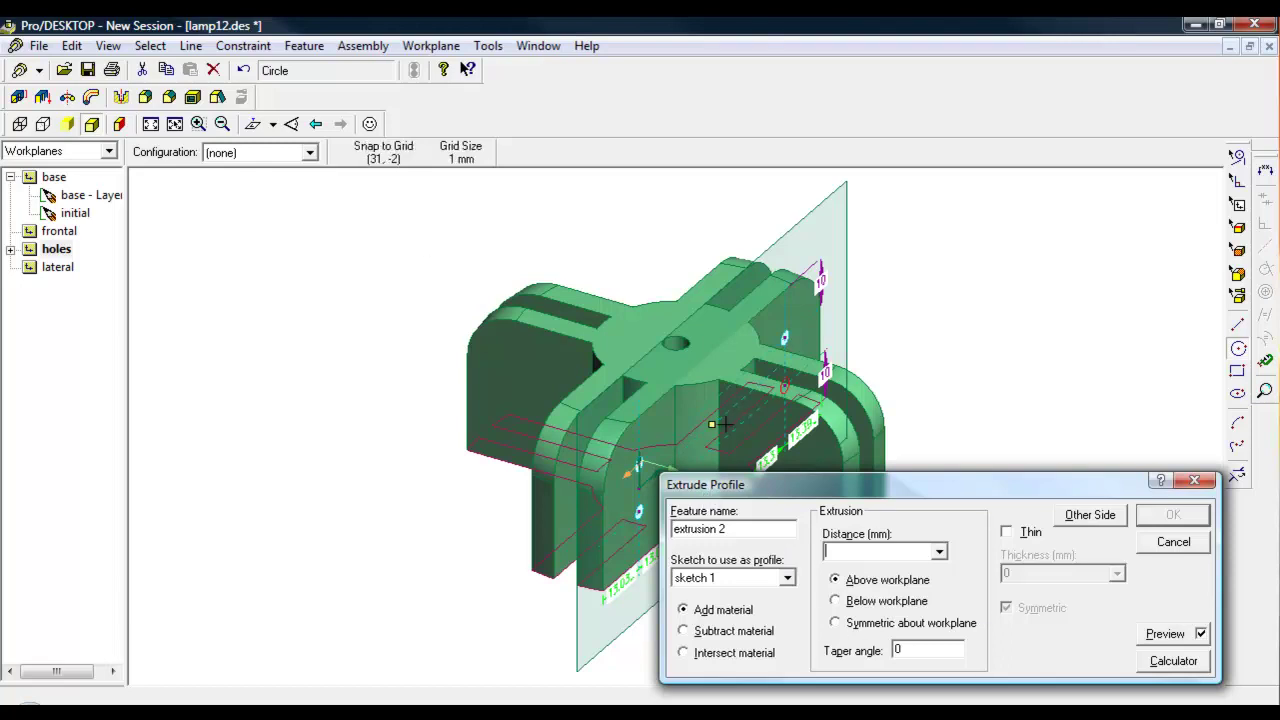
left_click_drag(712, 426, 492, 361)
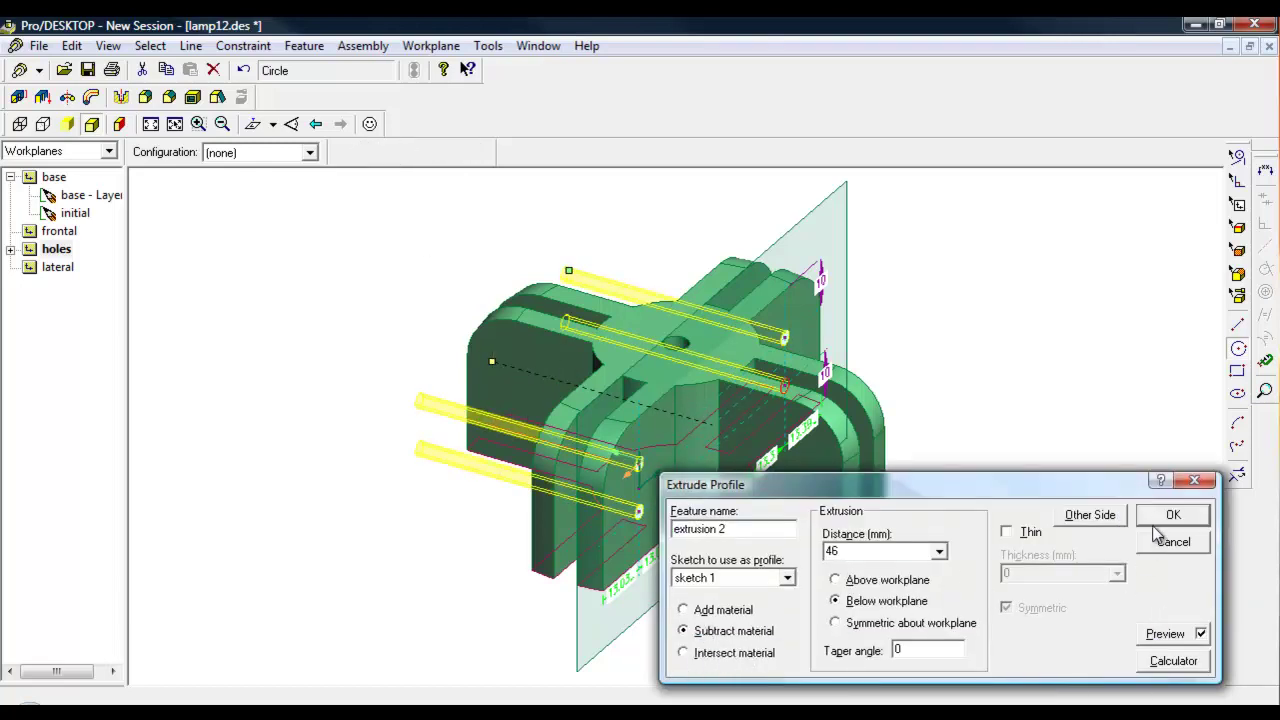
left_click(1152, 514)
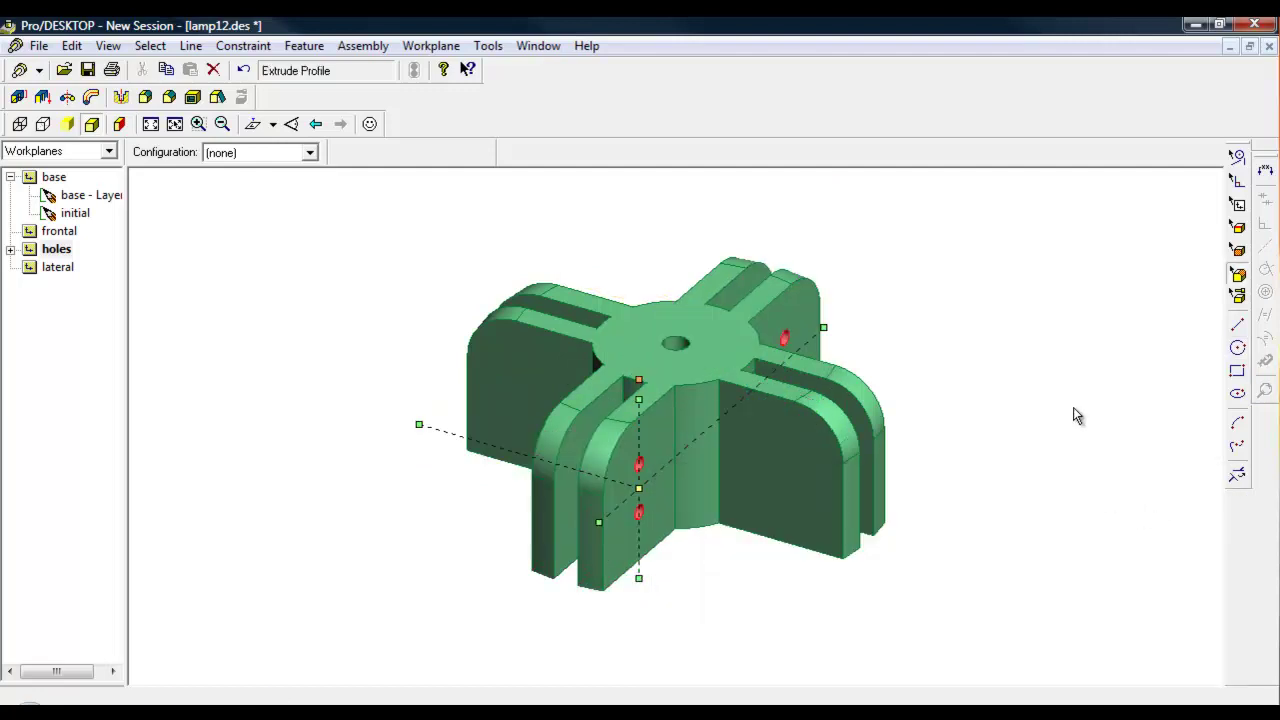
left_click(1073, 408)
Select the four hole circles in the holes workplane's sketch and copy them.
key("shift+w")
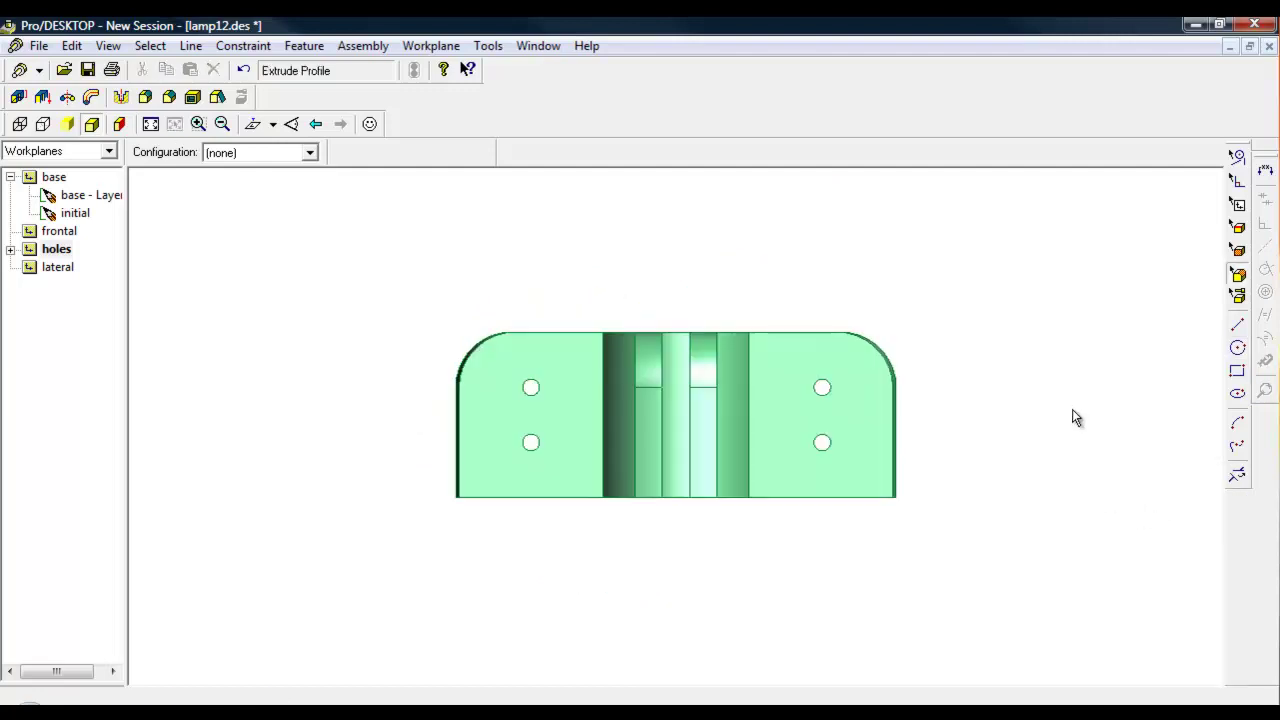
key("shift+a")
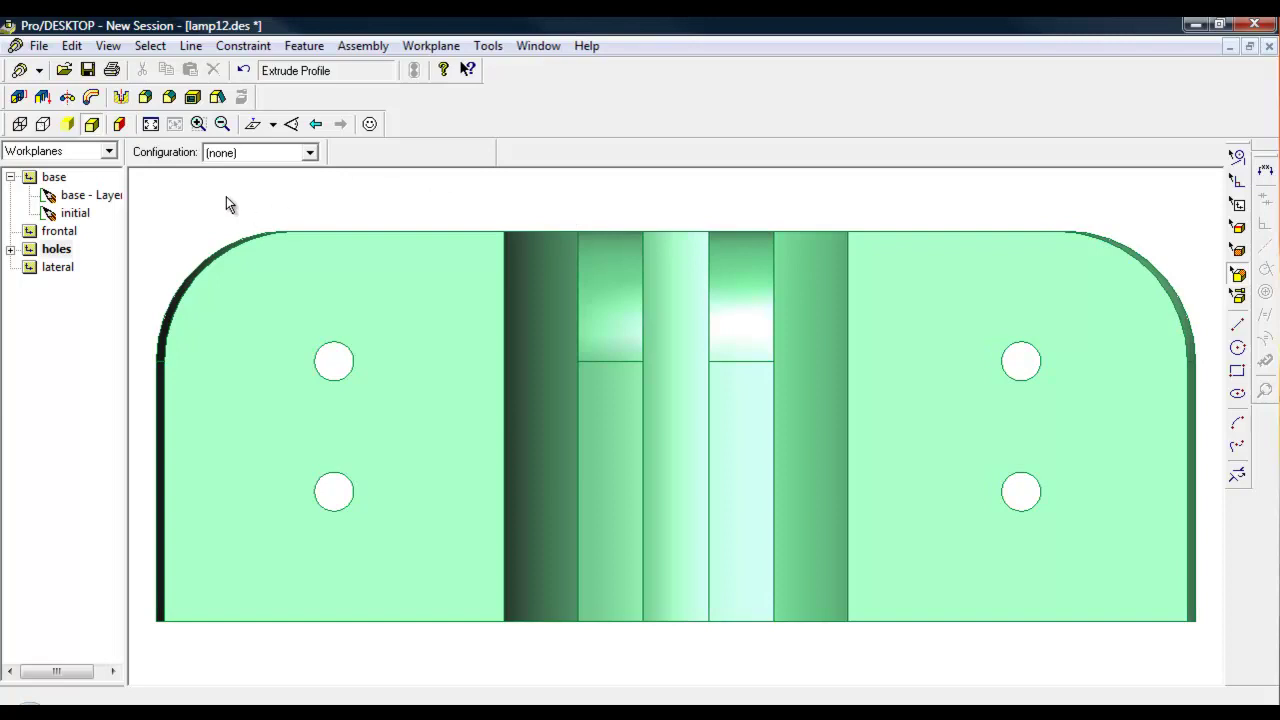
left_click(1237, 325)
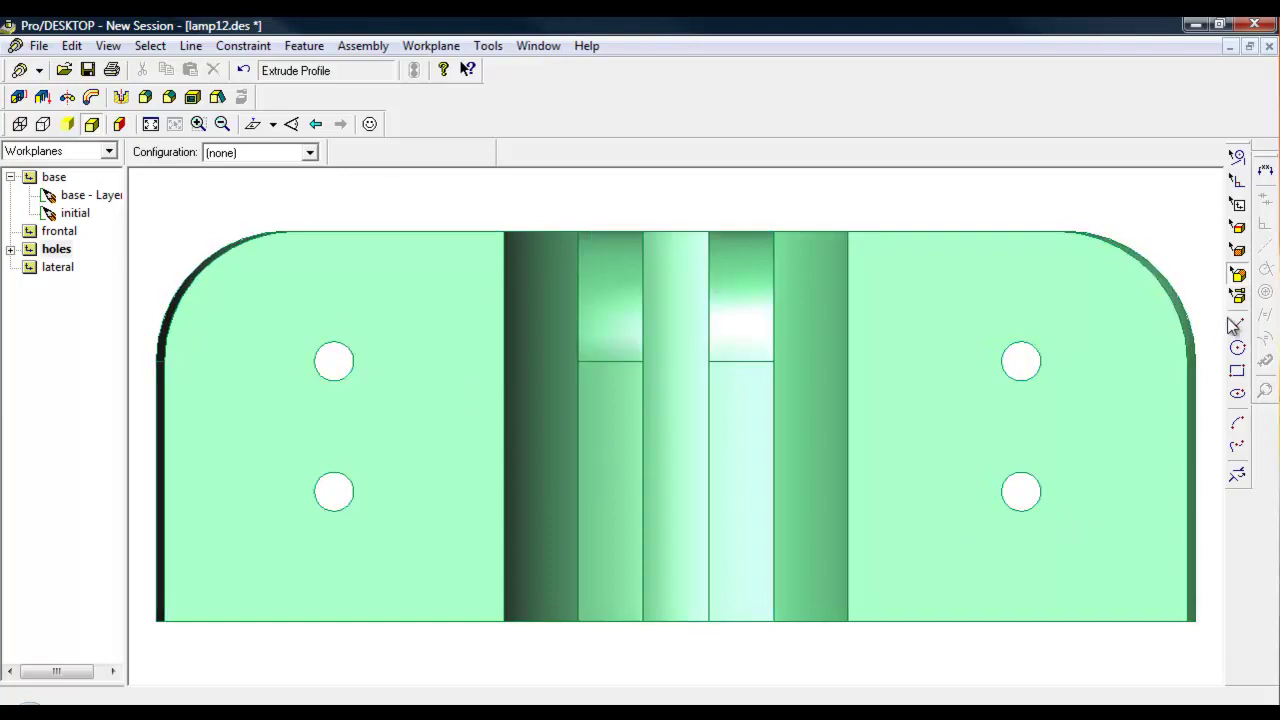
key("l")
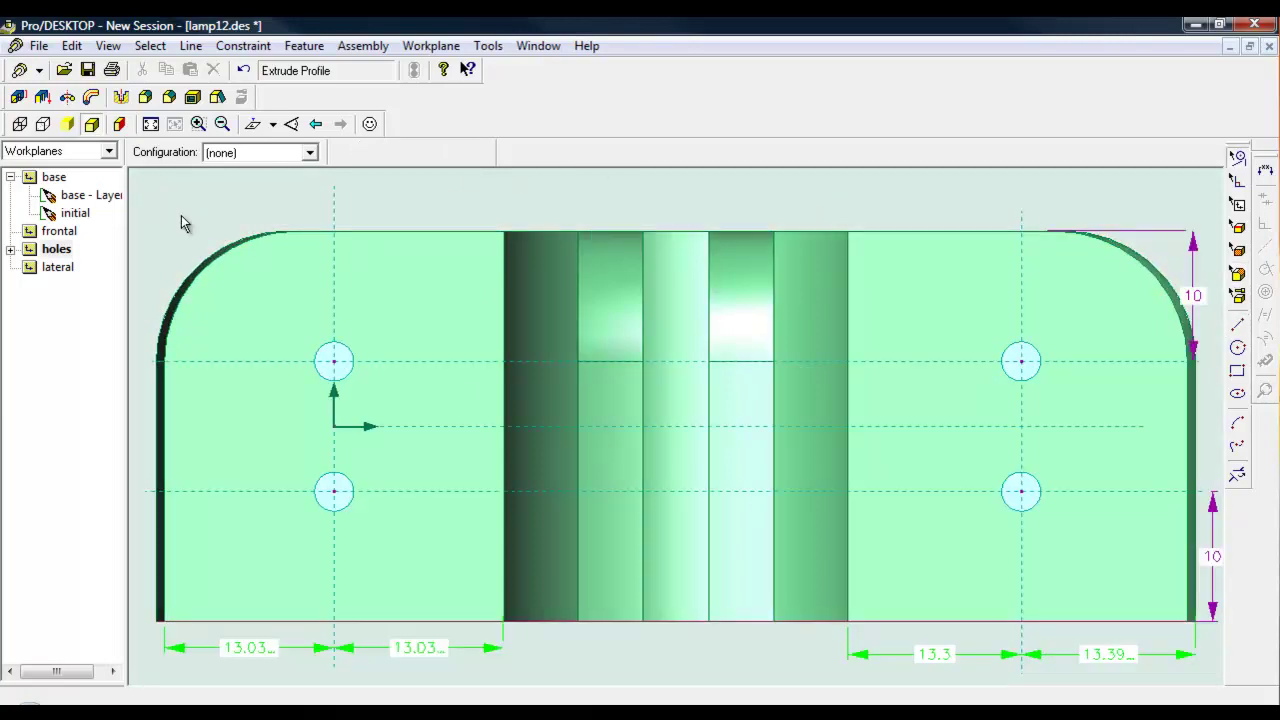
left_click_drag(1078, 571, 1080, 571)
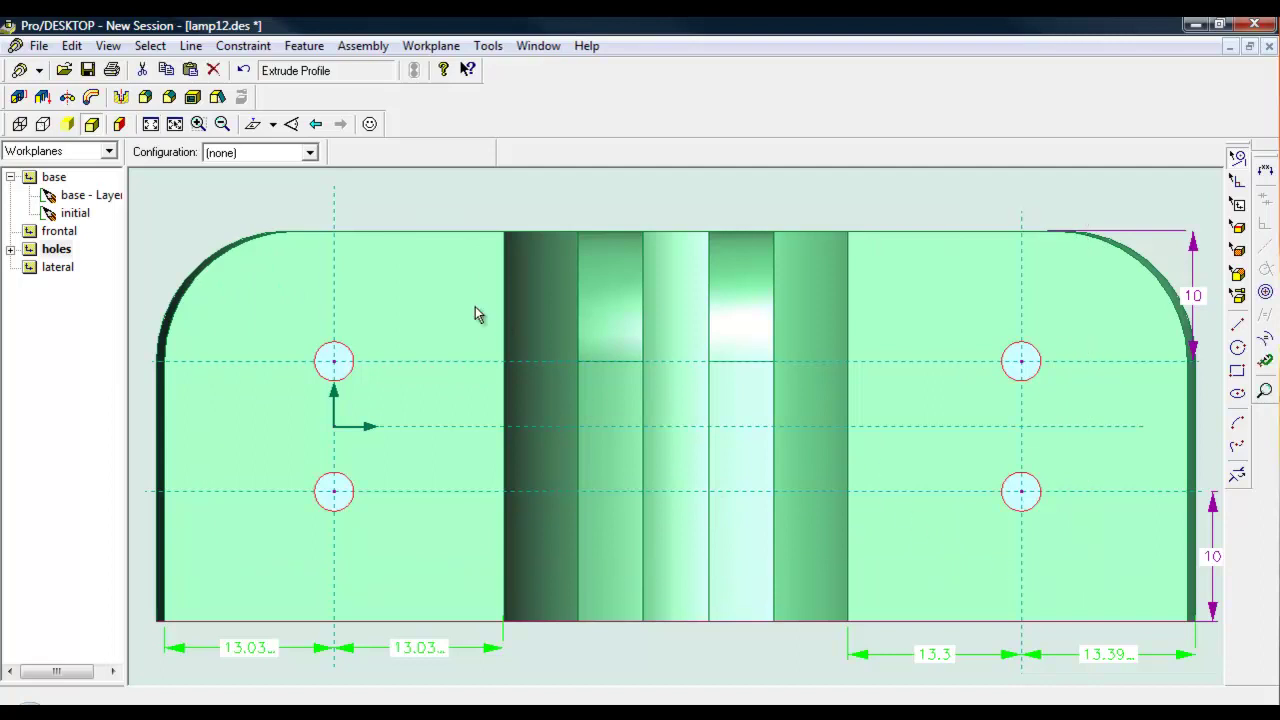
Create a workplane named holes2 in the plane of the flat side face of an arm perpendicular to the drilled ones.
key("shift+t")
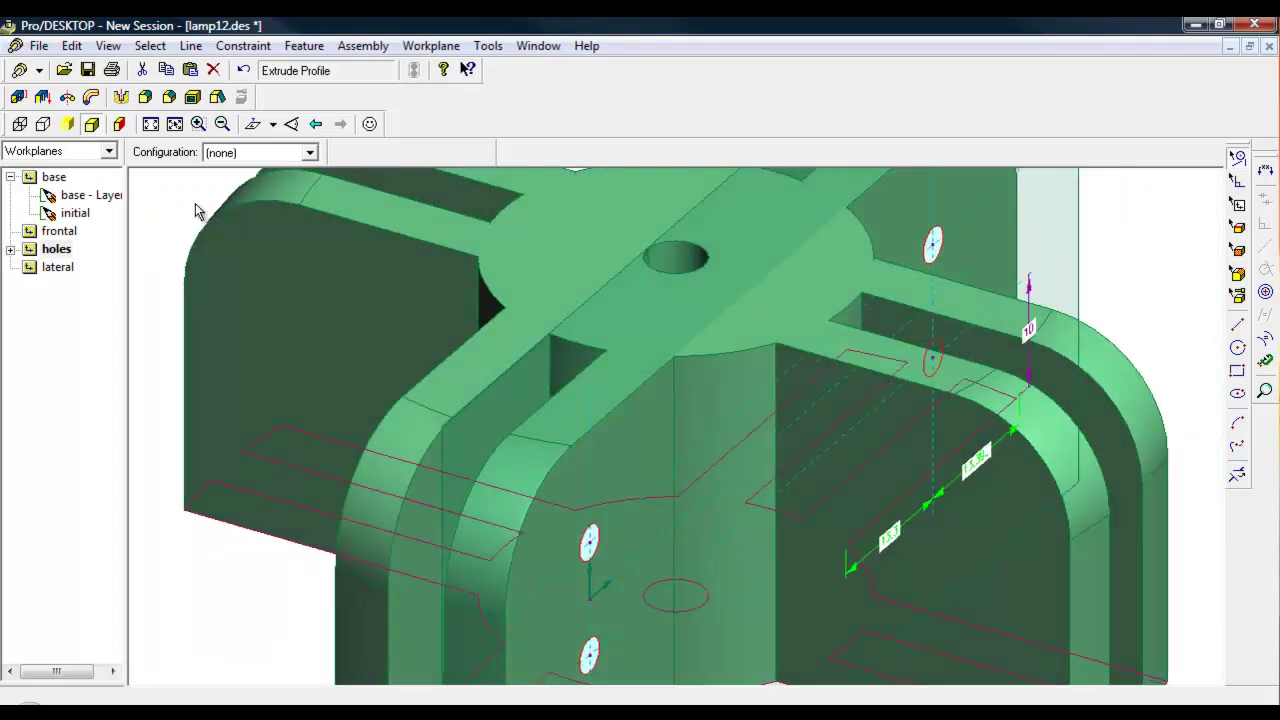
key("f")
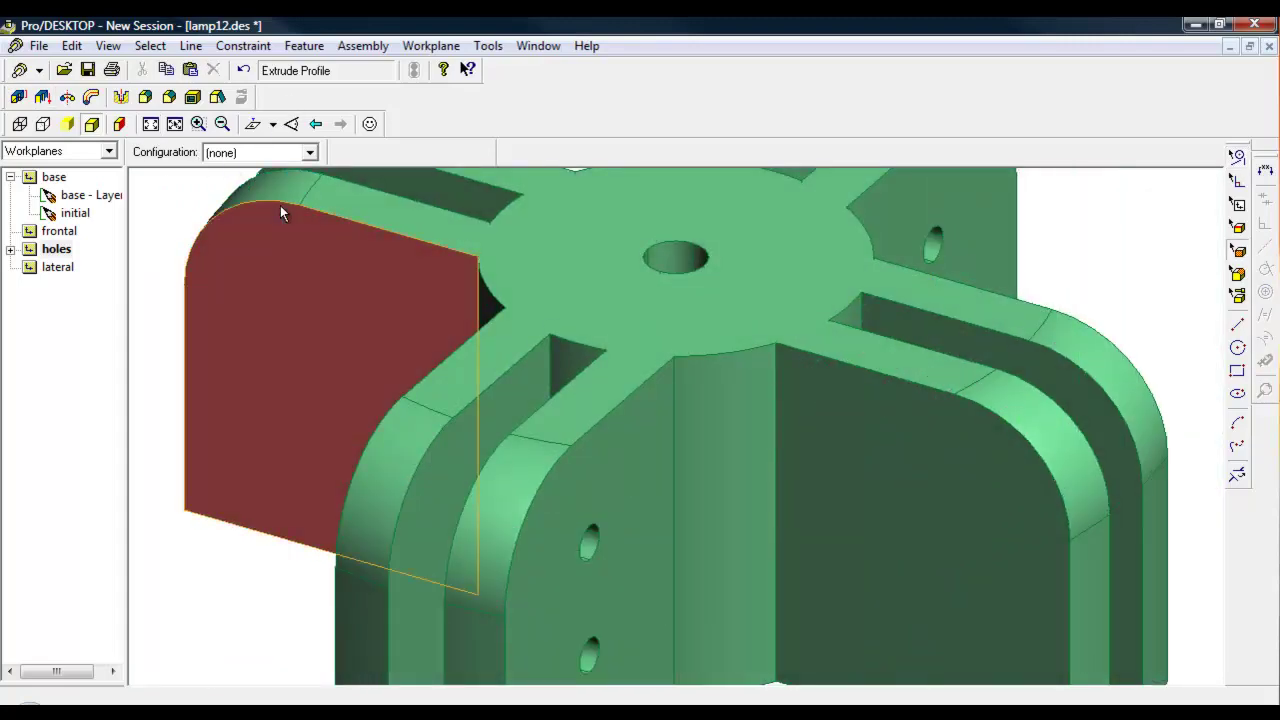
left_click(432, 45)
left_click(440, 68)
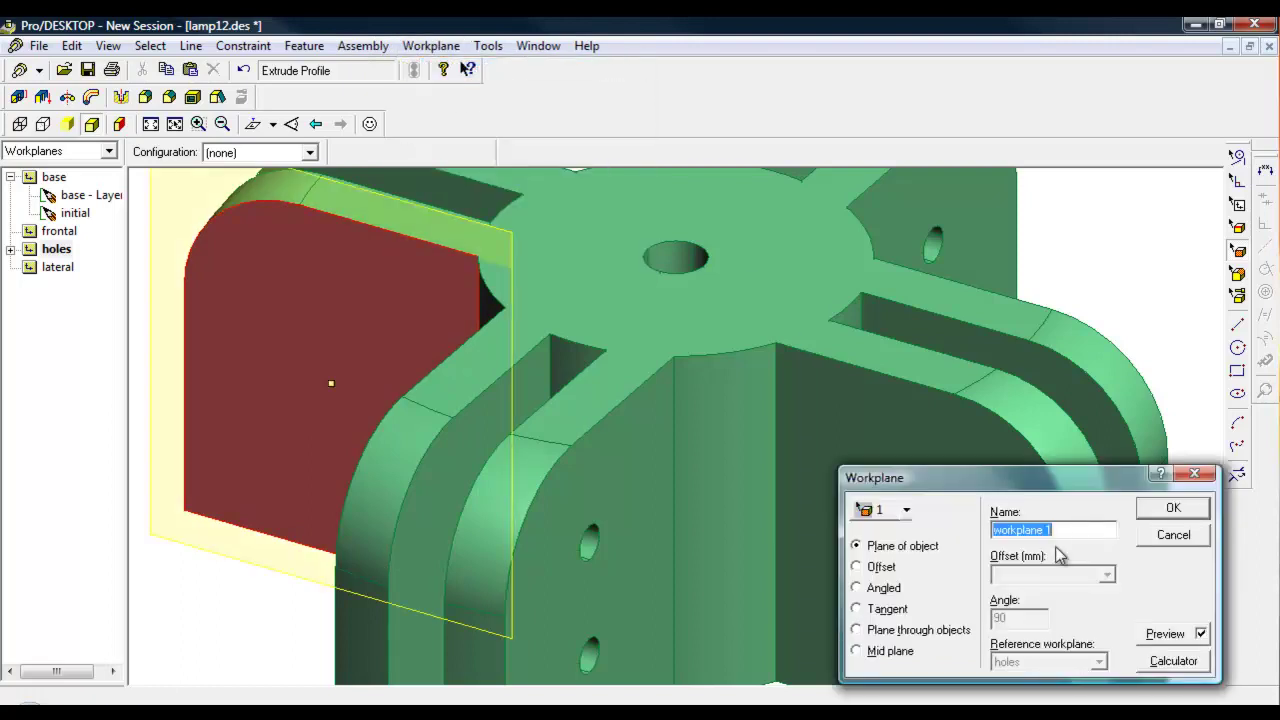
type("h")
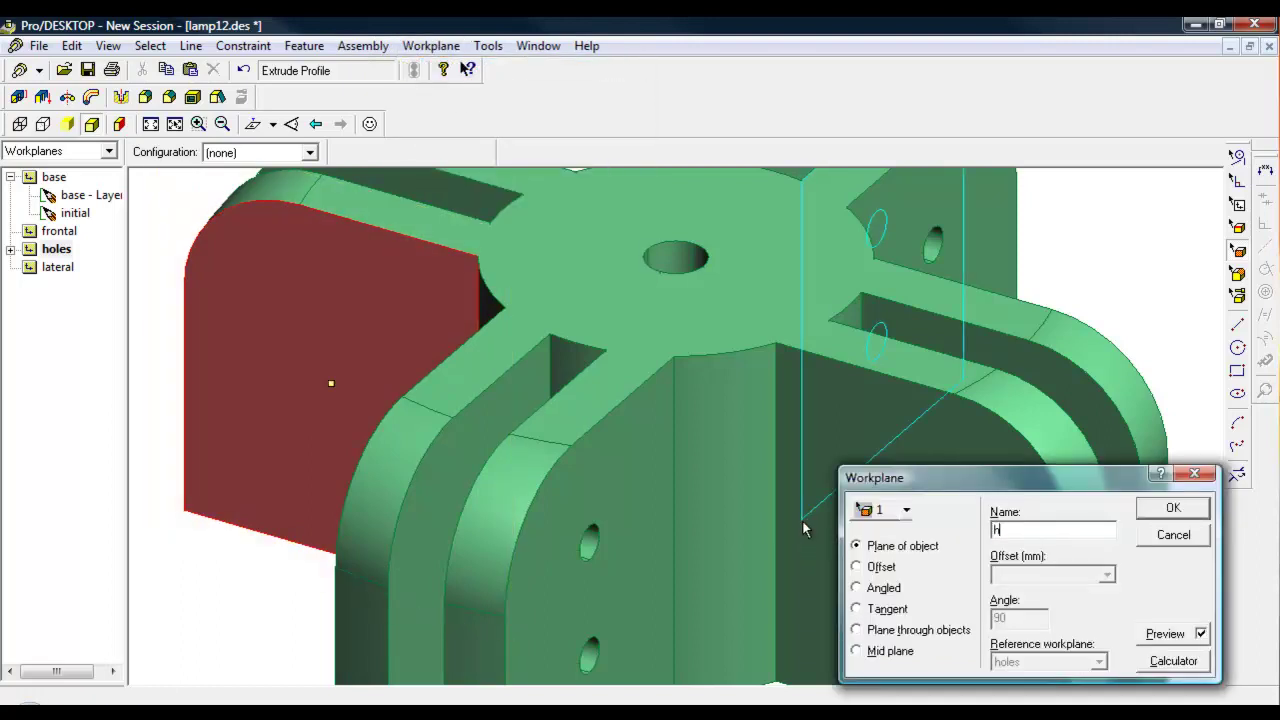
type("oles2")
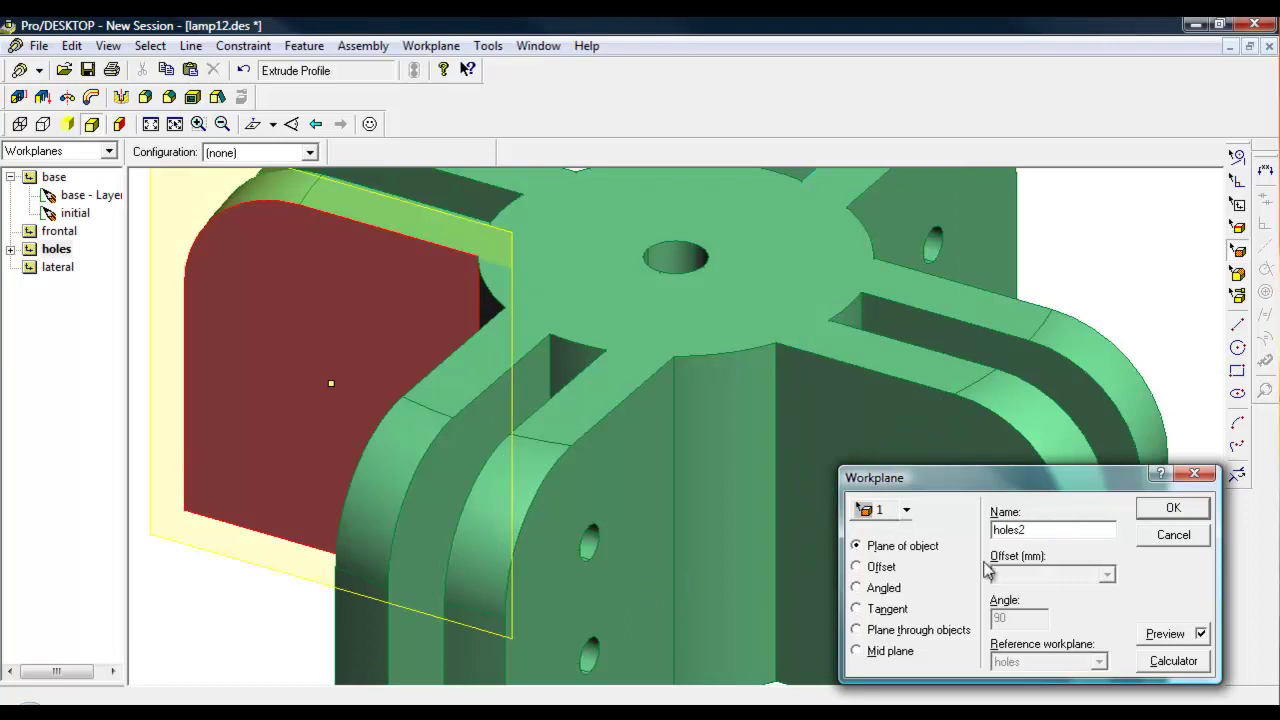
left_click(1172, 508)
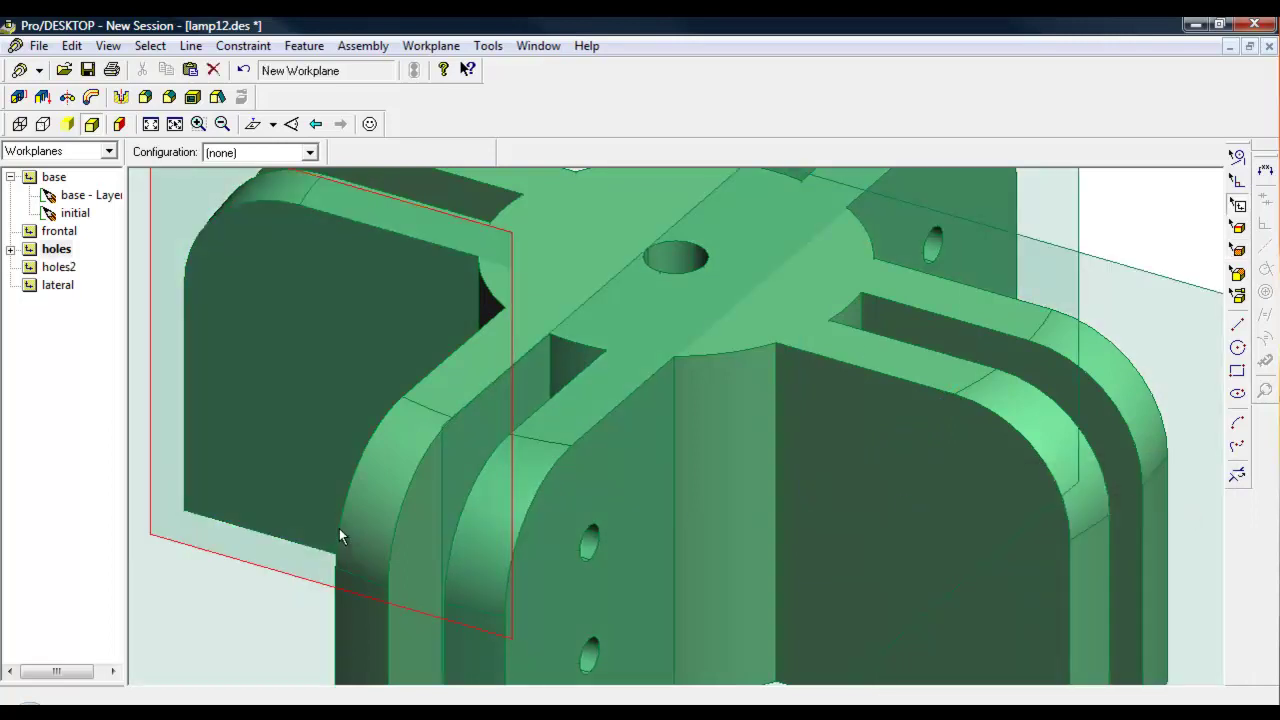
Add a new sketch to the holes2 workplane and paste the four copied circles into it.
left_click(58, 267)
right_click(58, 267)
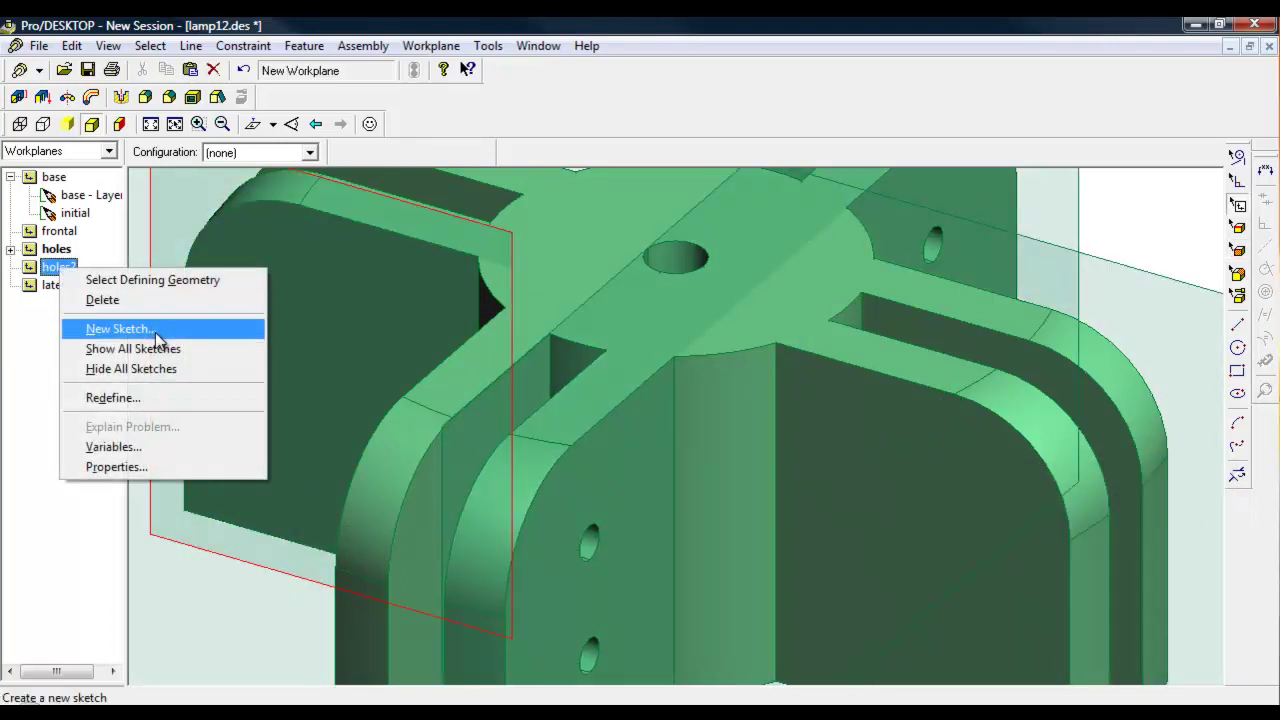
left_click(154, 332)
left_click(797, 270)
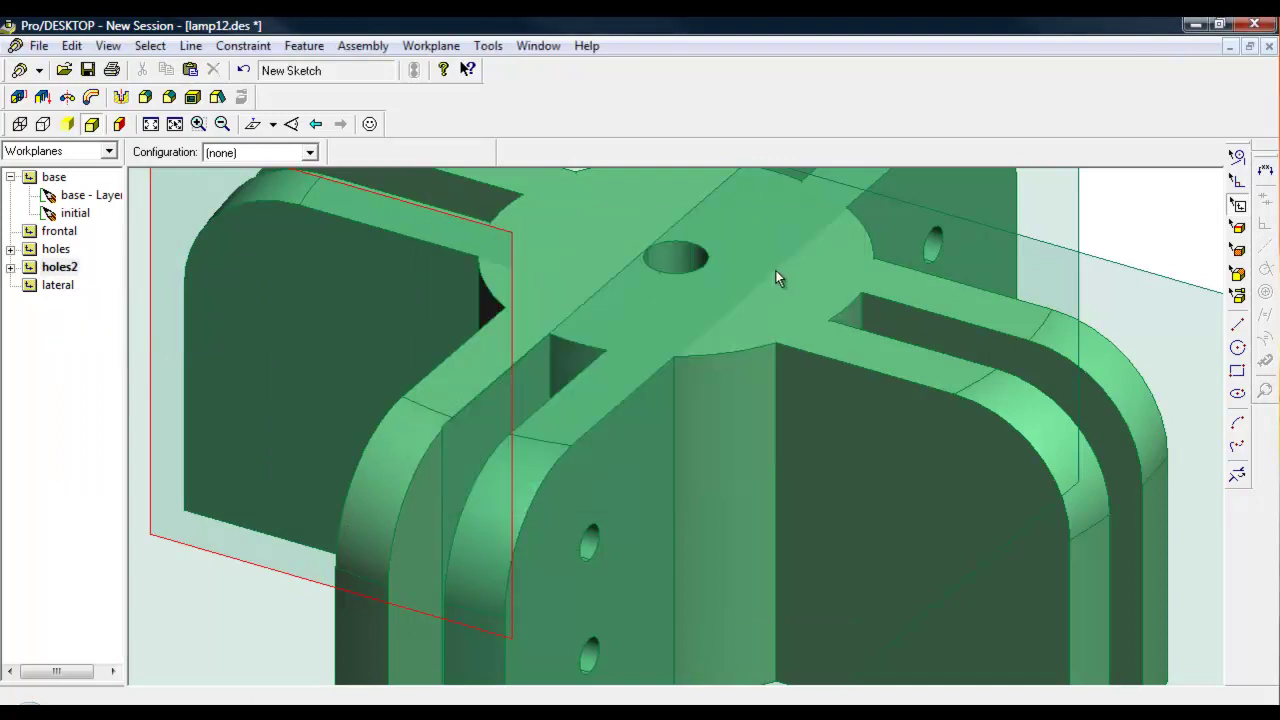
key("shift+w")
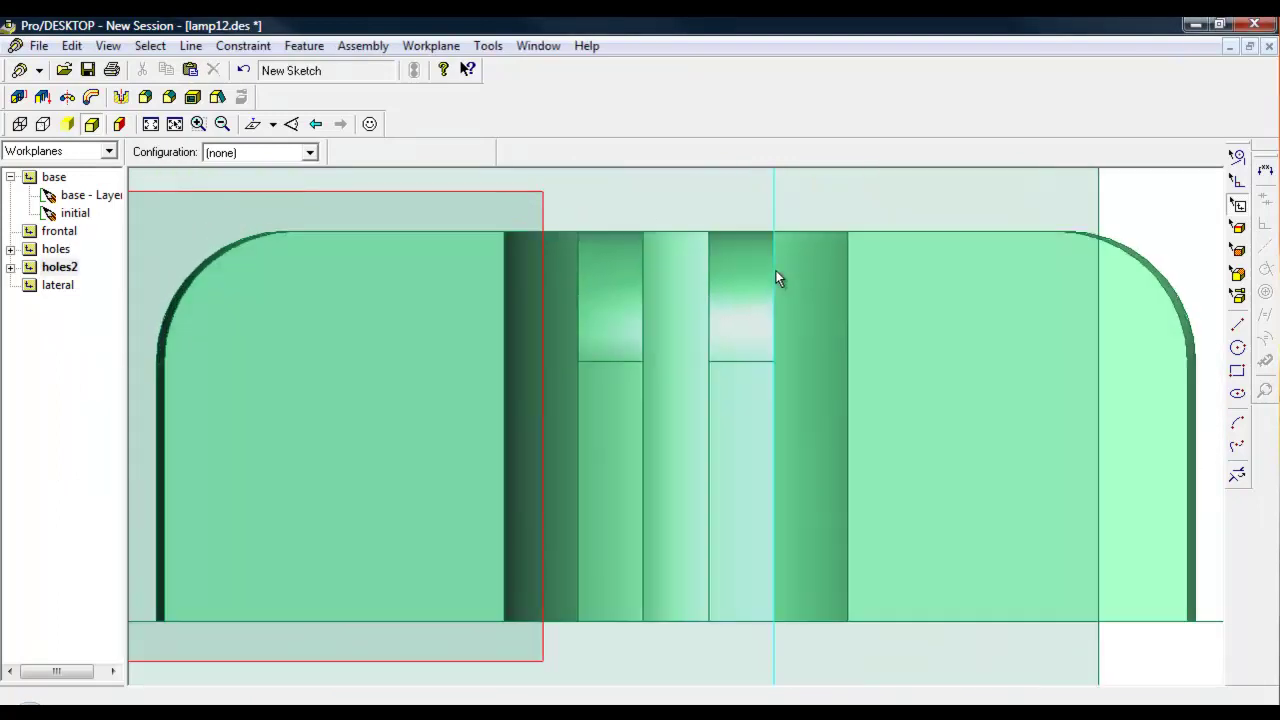
key("ctrl+v")
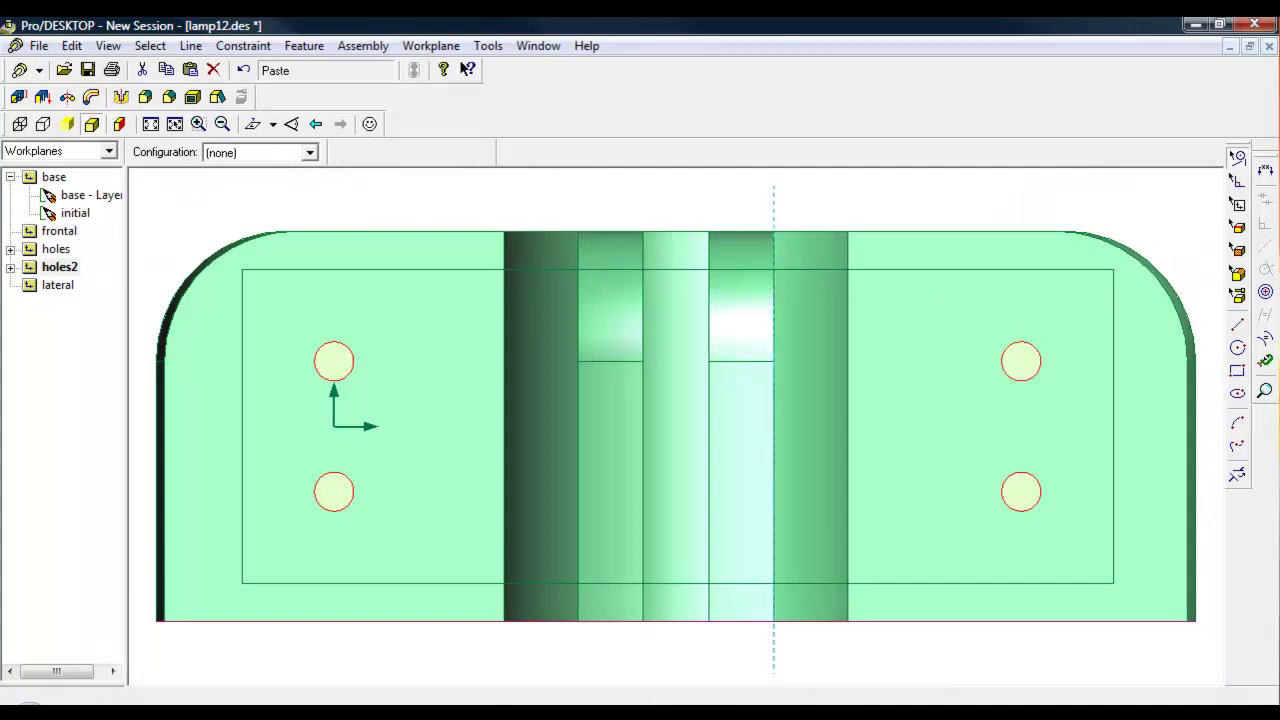
Extrude the pasted circles 45 mm below the holes2 workplane, subtracting material to cut holes through the other two arms.
key("ctrl+i")
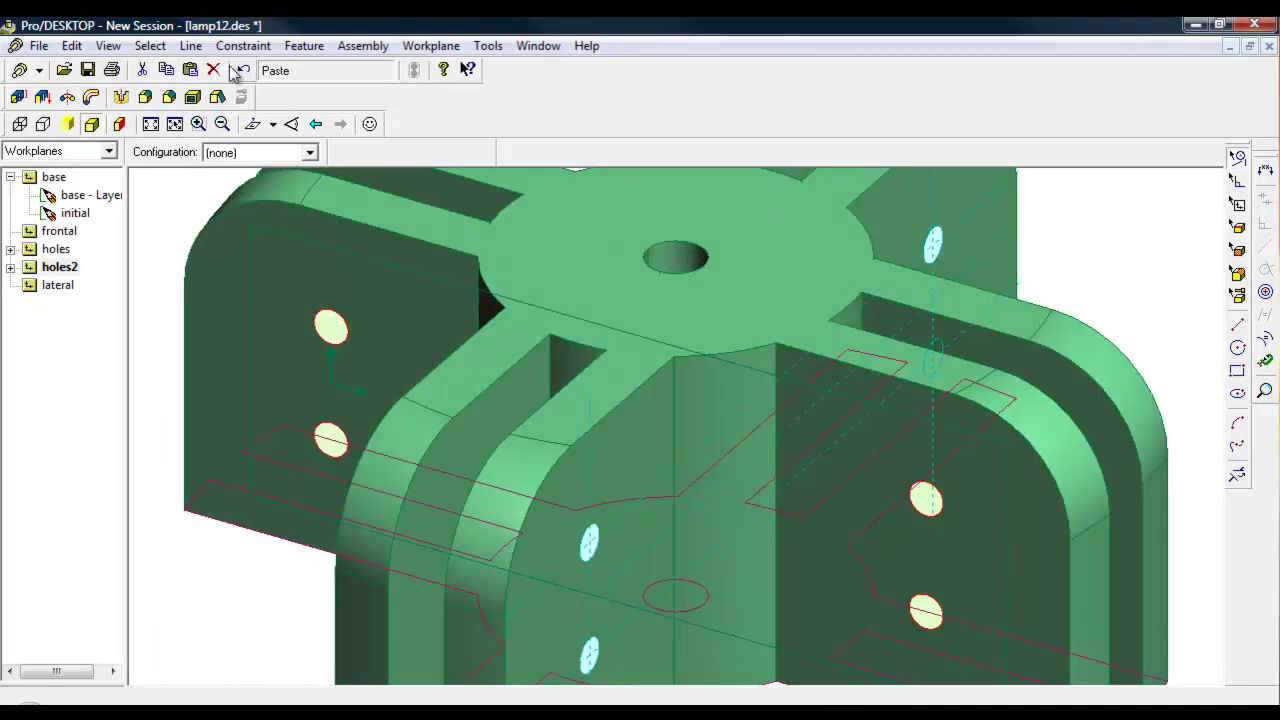
left_click(304, 46)
left_click(335, 68)
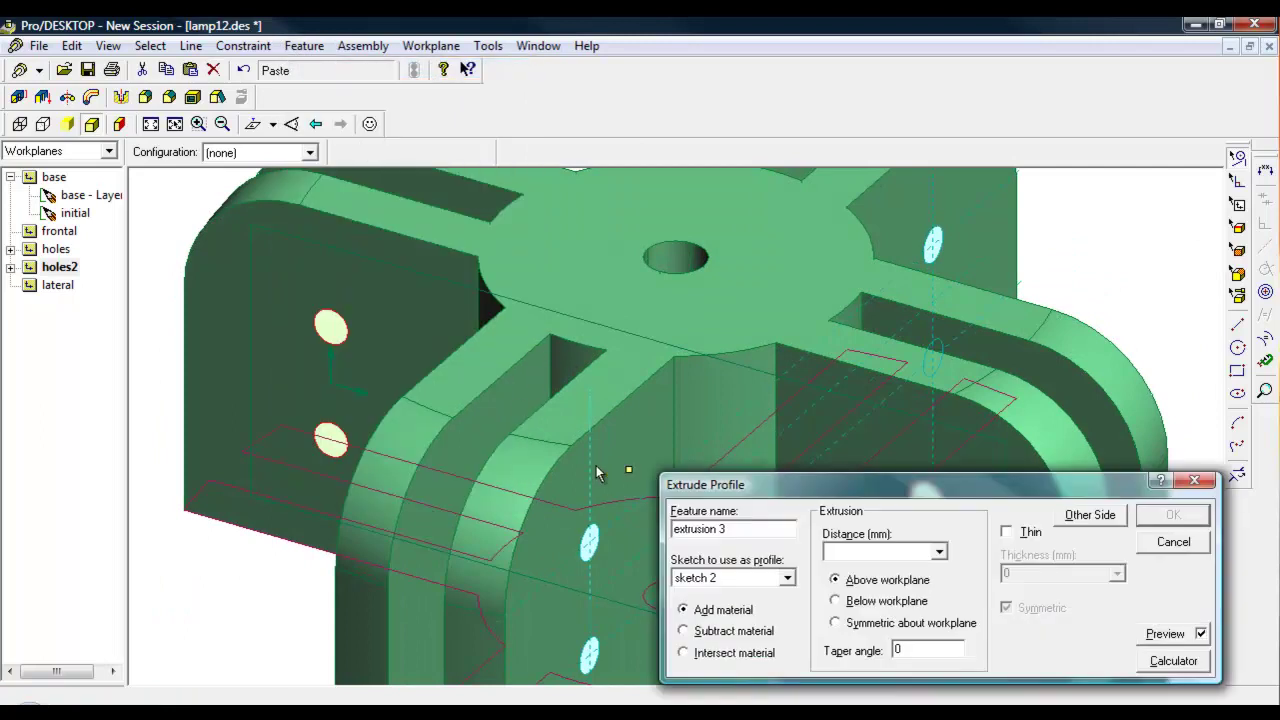
left_click(630, 468)
left_click_drag(641, 453, 1026, 334)
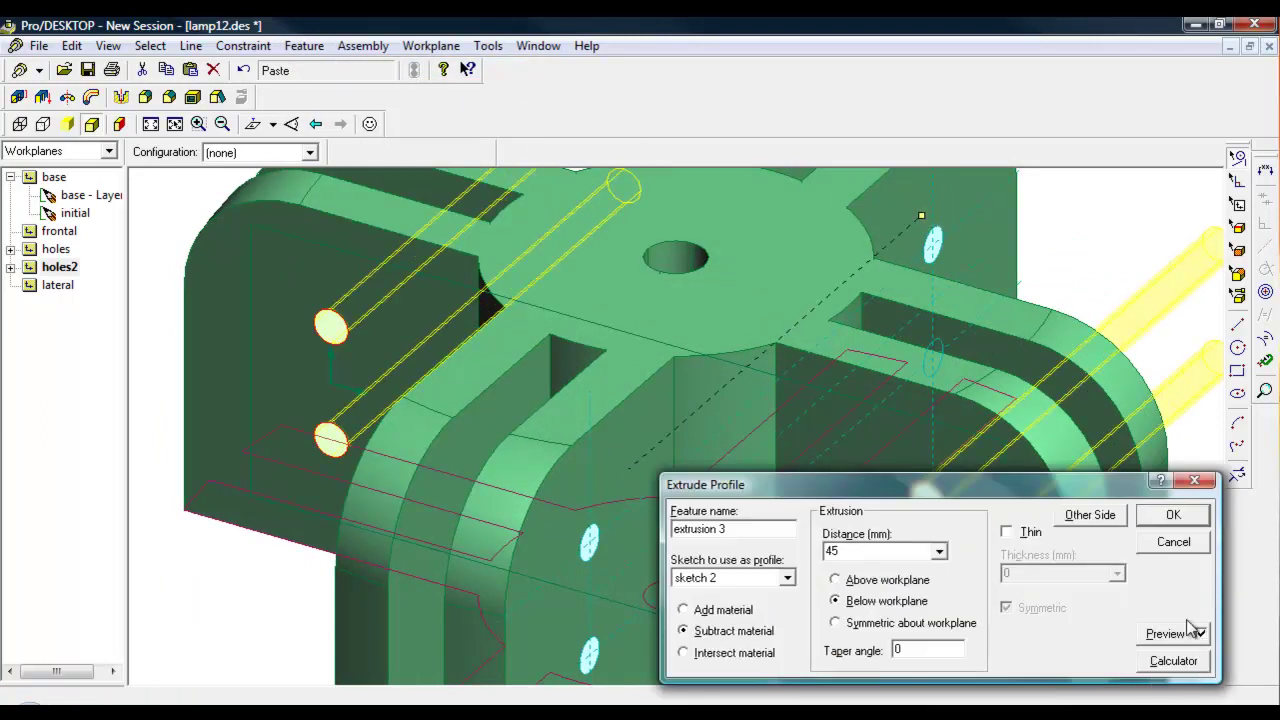
left_click(1173, 514)
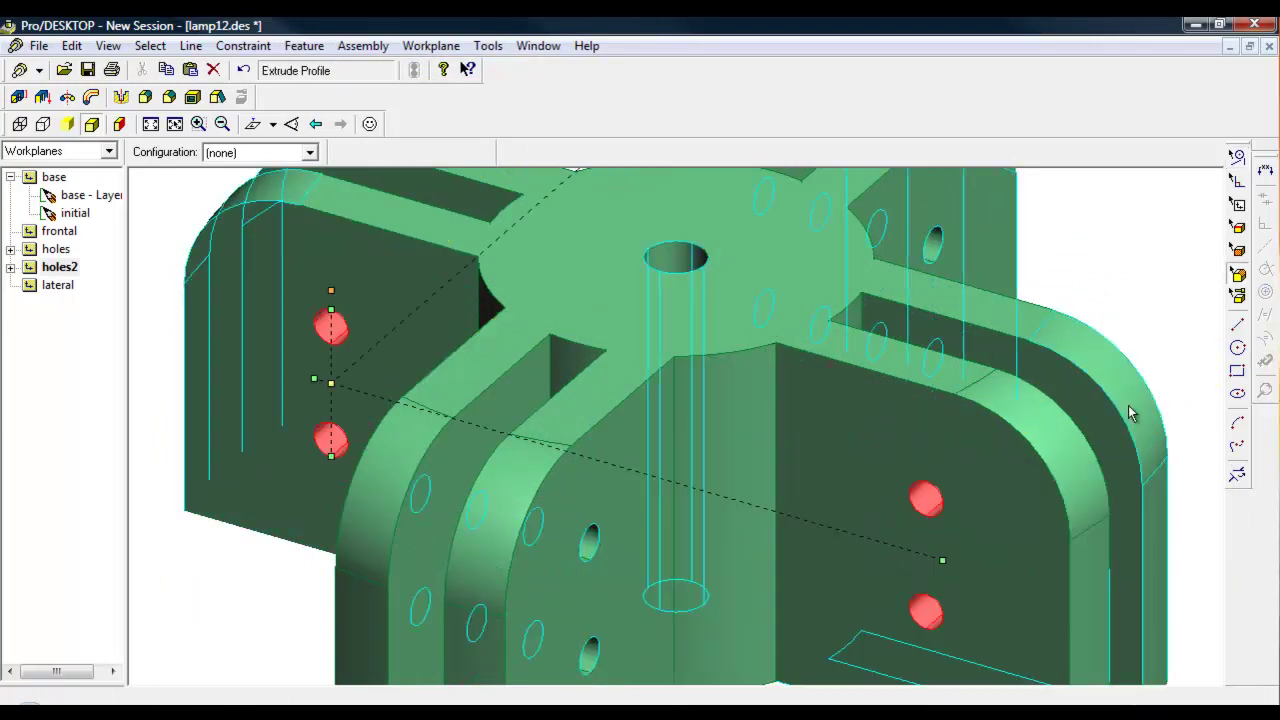
key("shift+a")
left_click(1026, 331)
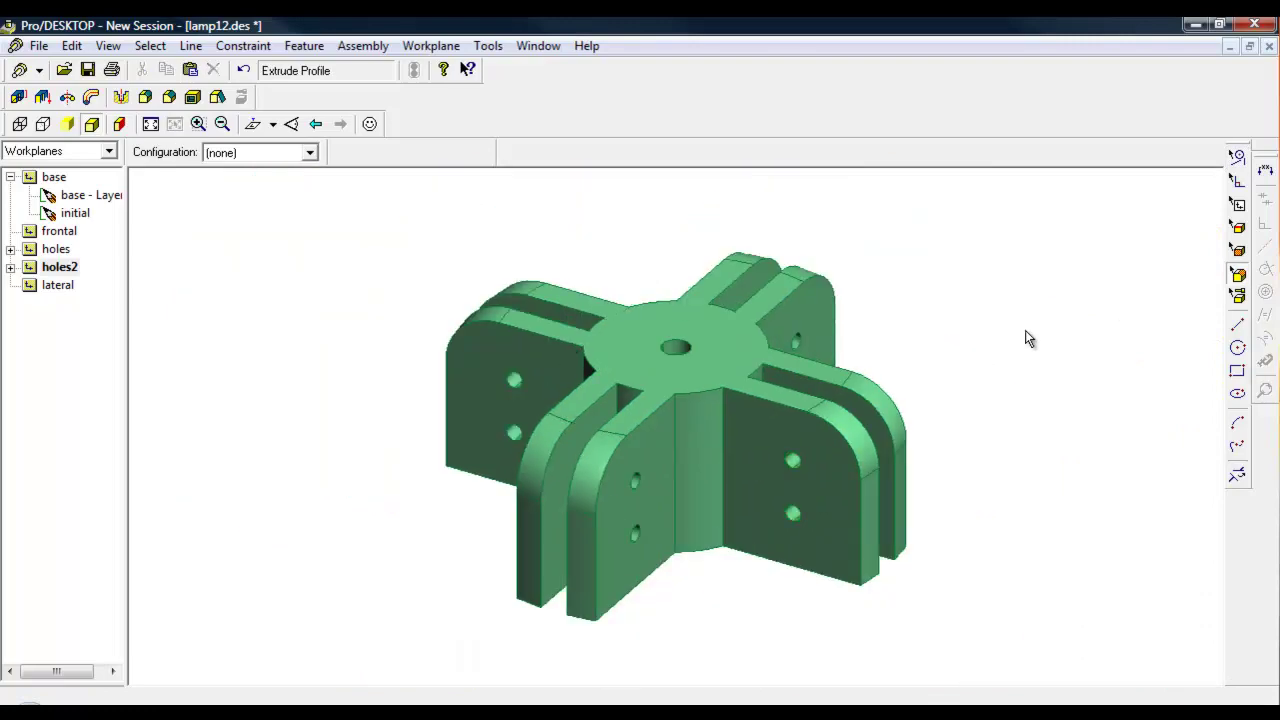
Rotate the finished part to check the holes in all four arms, and save the design.
key("Left")
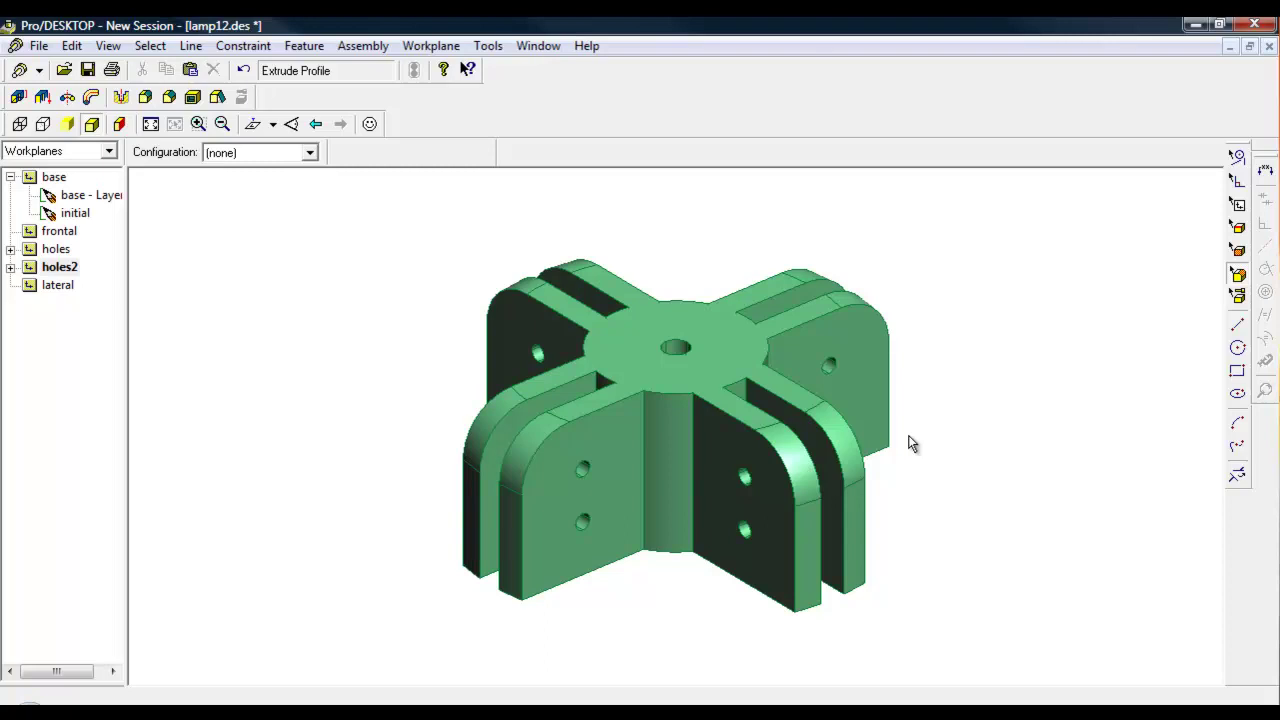
left_click(39, 46)
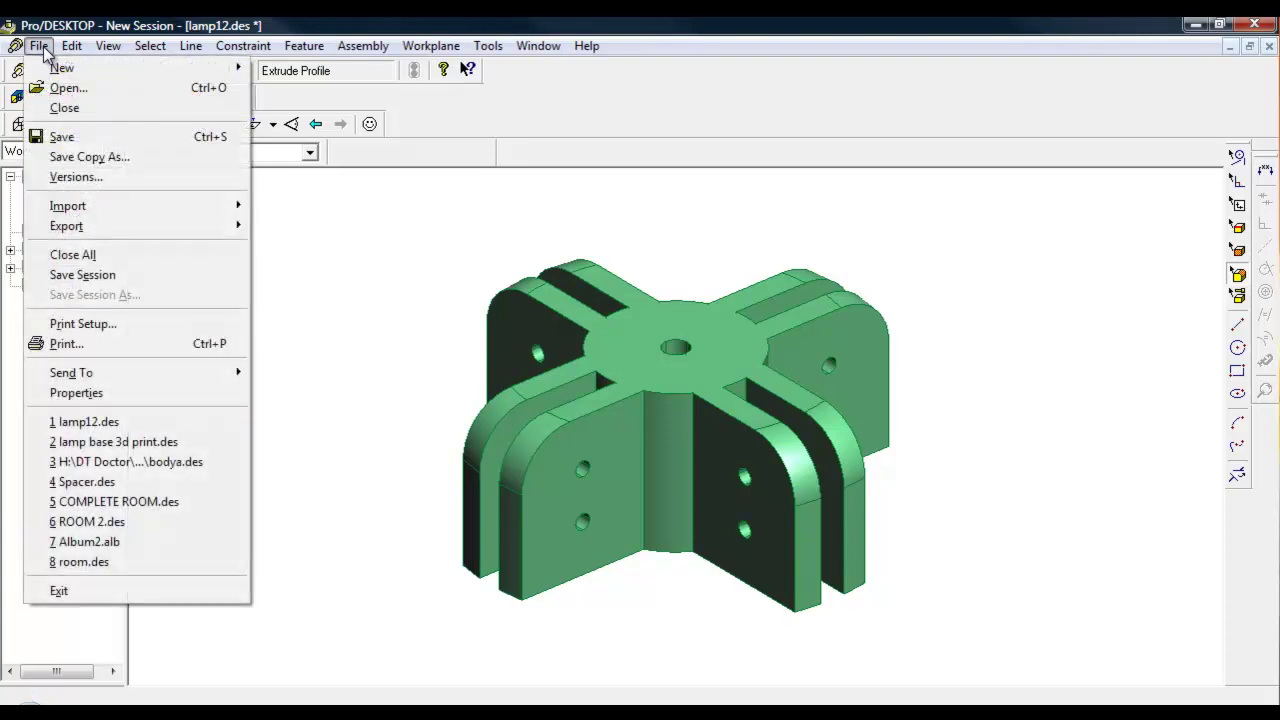
left_click(68, 137)
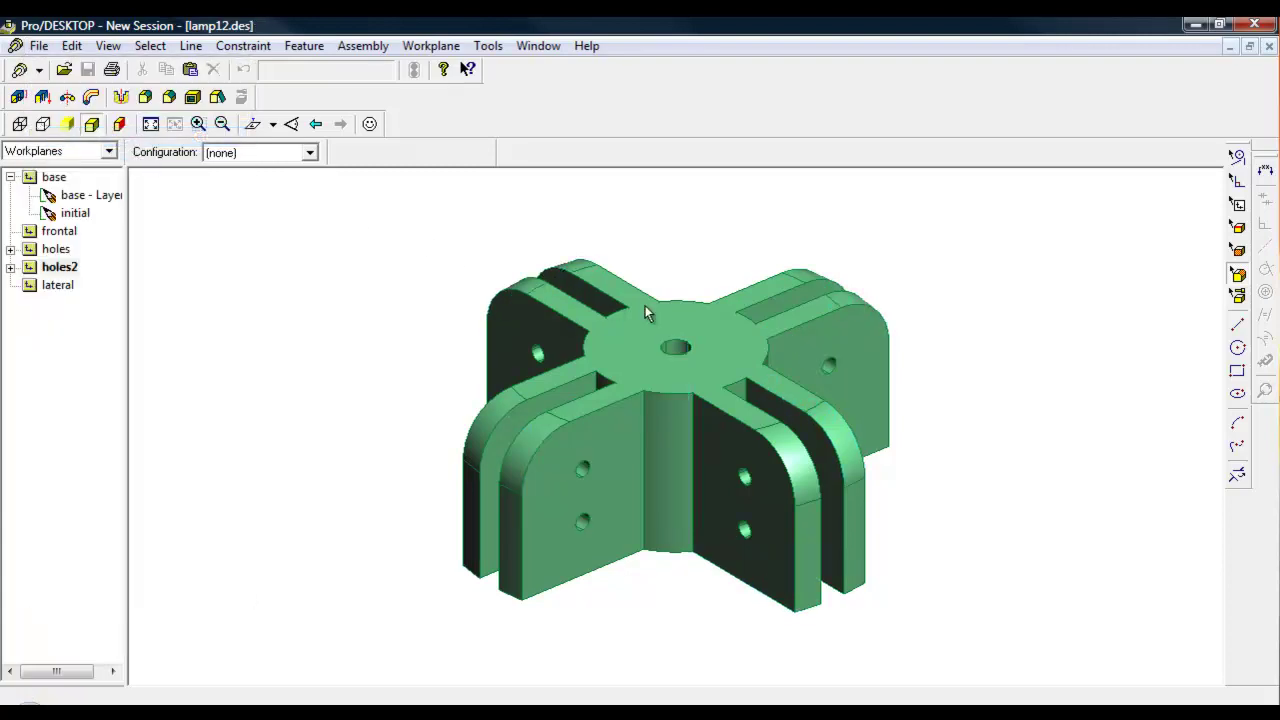